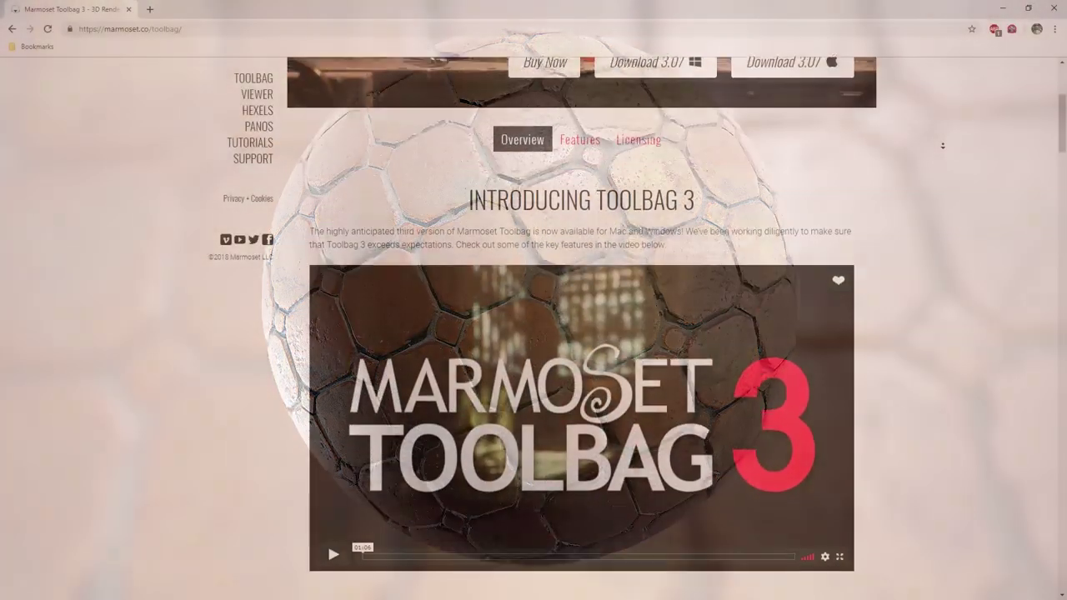
- Look through the feature sections on the Marmoset Toolbag 3 overview page
{"action": "scroll", "coordinate": [943, 146], "scroll_direction": "down", "scroll_amount": 5}
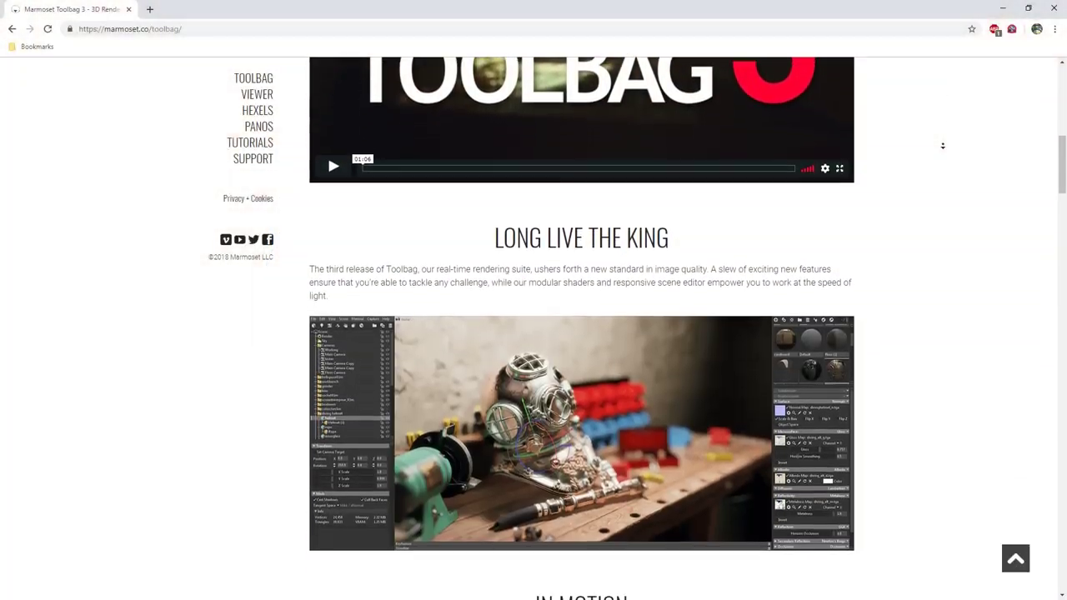
{"action": "scroll", "coordinate": [943, 146], "scroll_direction": "down", "scroll_amount": 5}
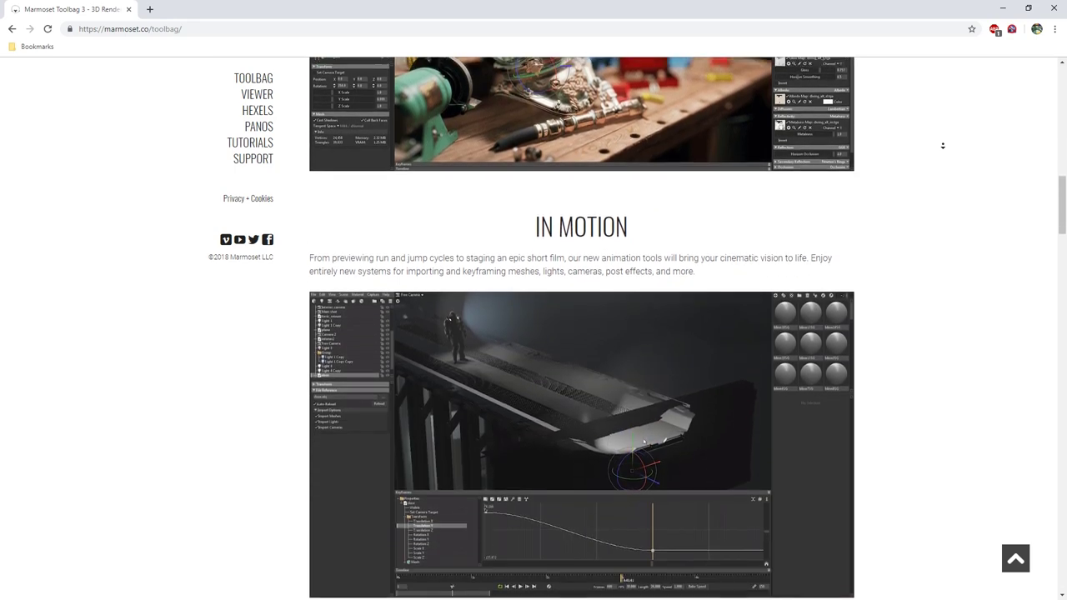
{"action": "scroll", "coordinate": [943, 146], "scroll_direction": "down", "scroll_amount": 5}
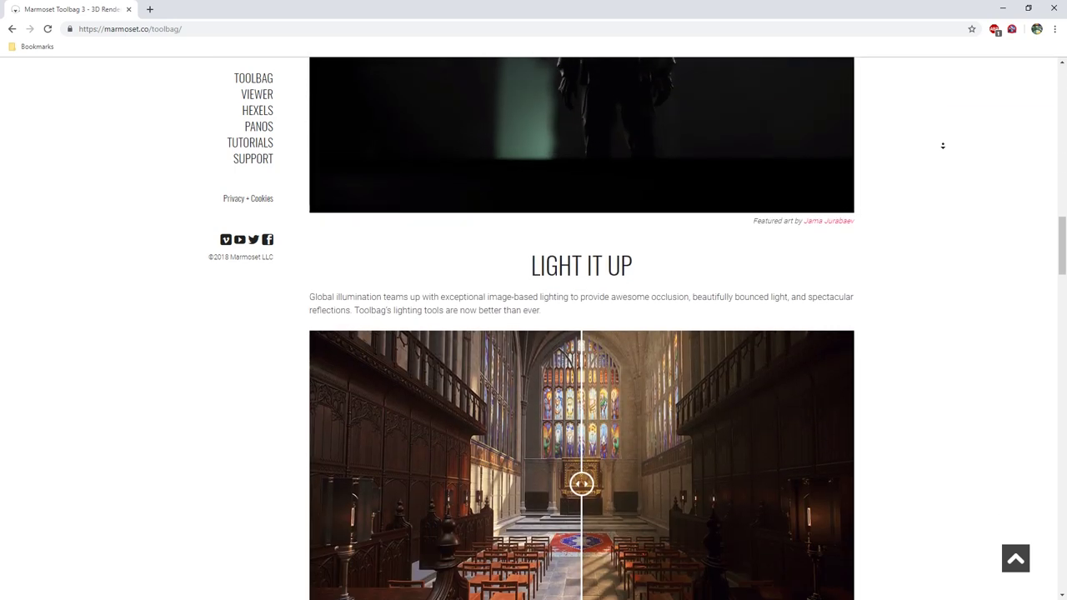
{"action": "scroll", "coordinate": [943, 145], "scroll_direction": "down", "scroll_amount": 5}
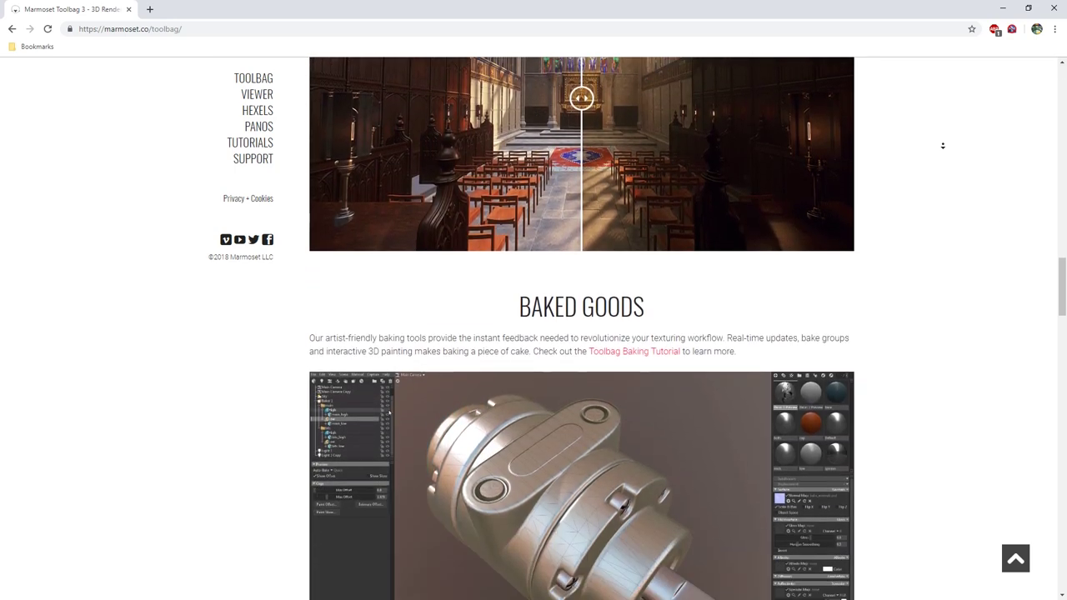
{"action": "scroll", "coordinate": [942, 146], "scroll_direction": "down", "scroll_amount": 5}
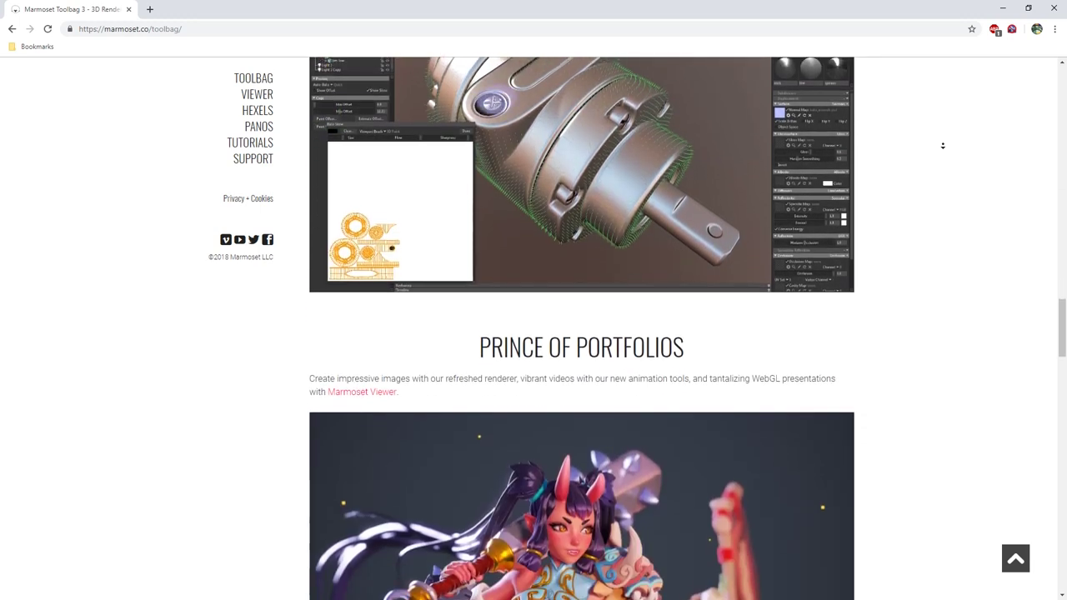
{"action": "scroll", "coordinate": [943, 145], "scroll_direction": "down", "scroll_amount": 5}
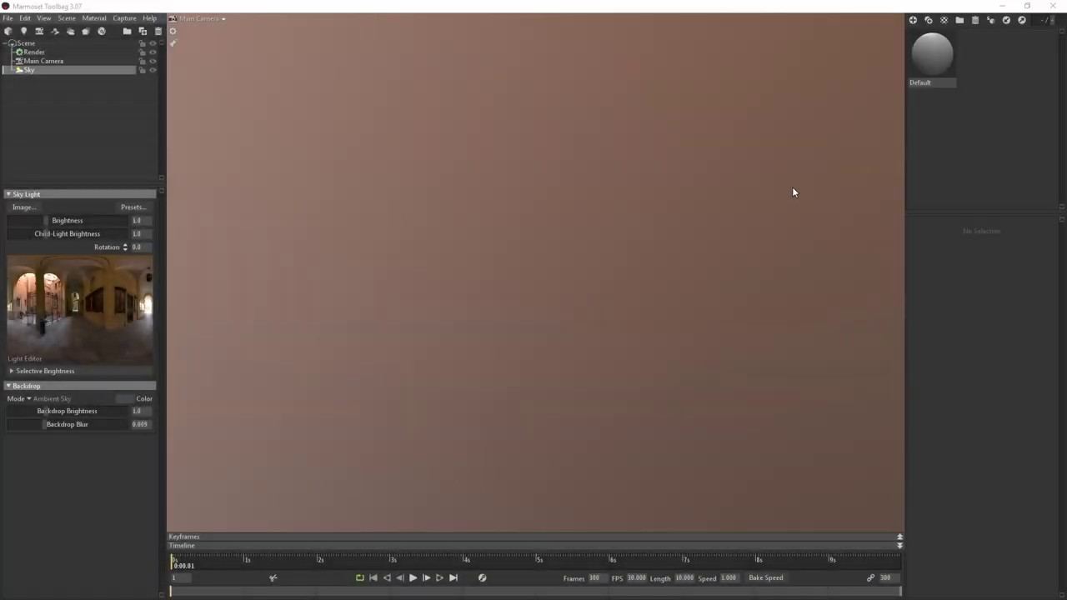
{"action": "left_click", "coordinate": [926, 56]}
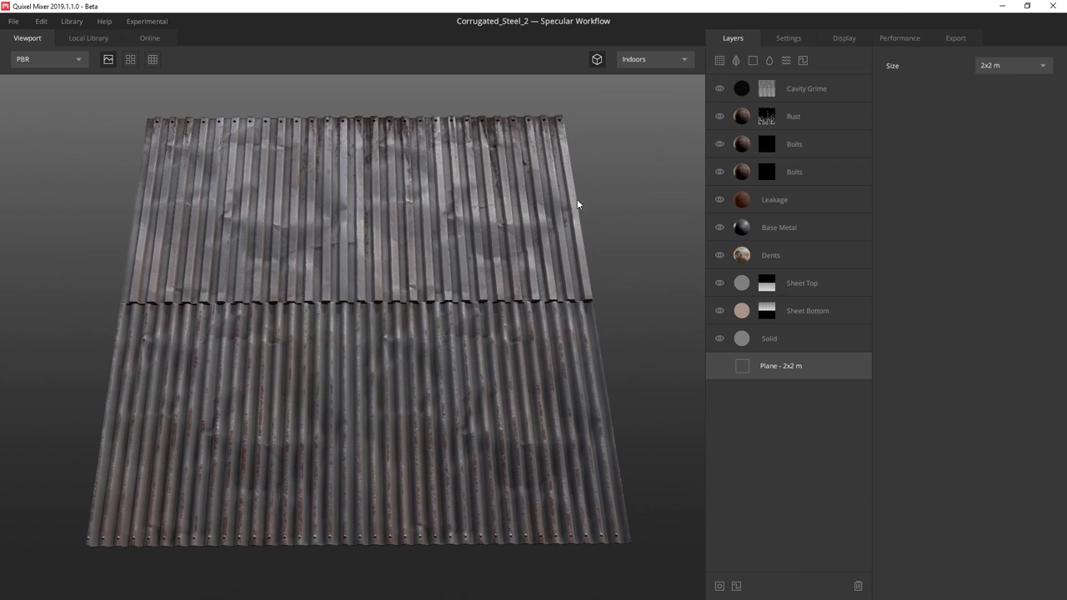
- In Quixel Mixer, switch the corrugated steel mix's PBR workflow to Metalness
{"action": "left_click", "coordinate": [786, 38]}
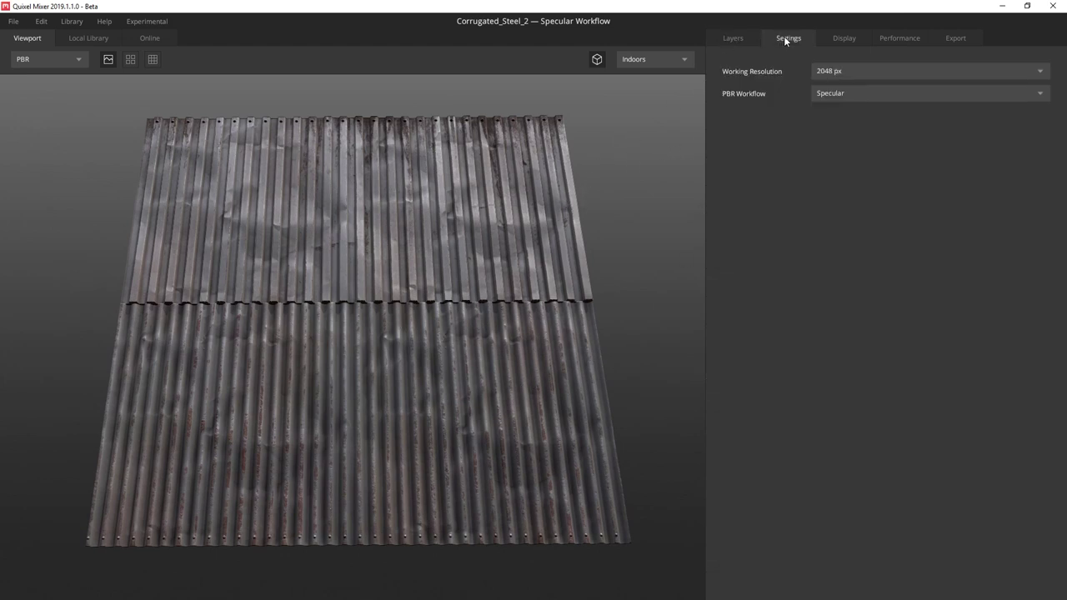
{"action": "left_click", "coordinate": [857, 97]}
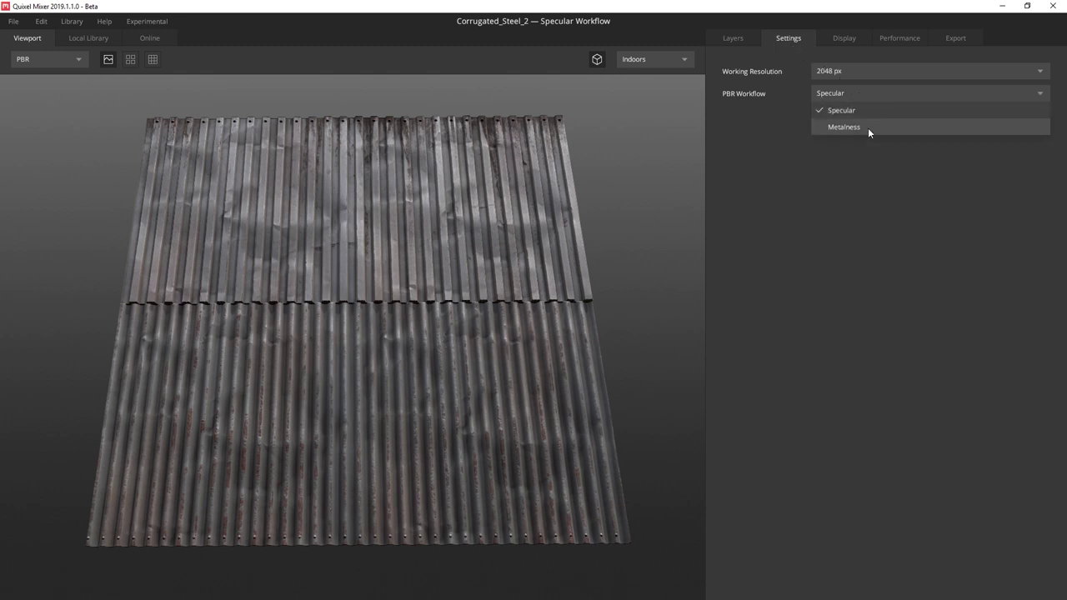
{"action": "left_click", "coordinate": [867, 127]}
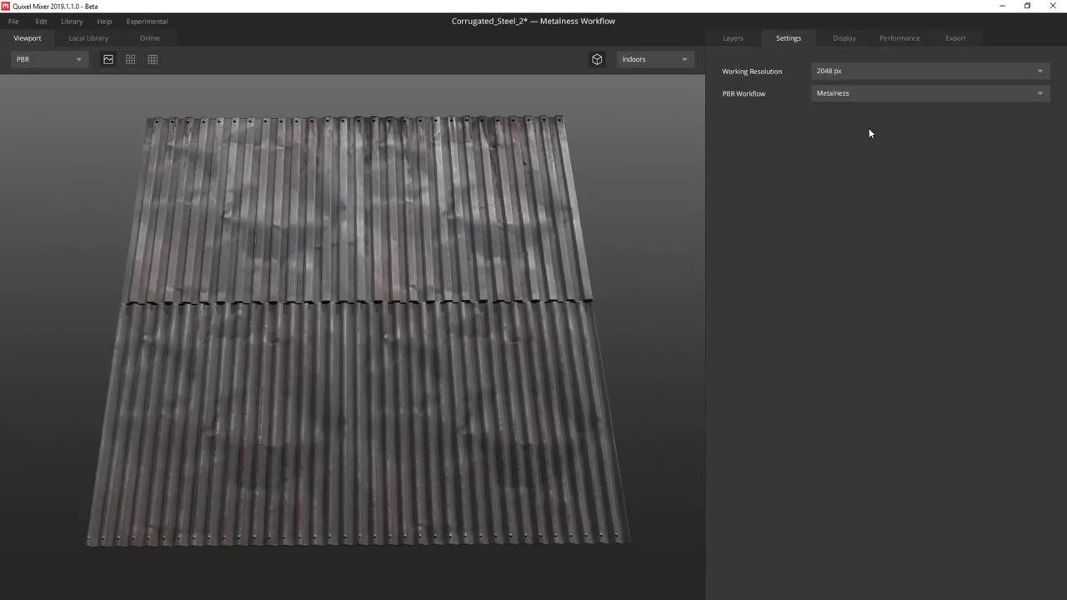
- Start exporting the mix to the library as a surface named Corrugated Steel in the Metal category
{"action": "left_click", "coordinate": [950, 40]}
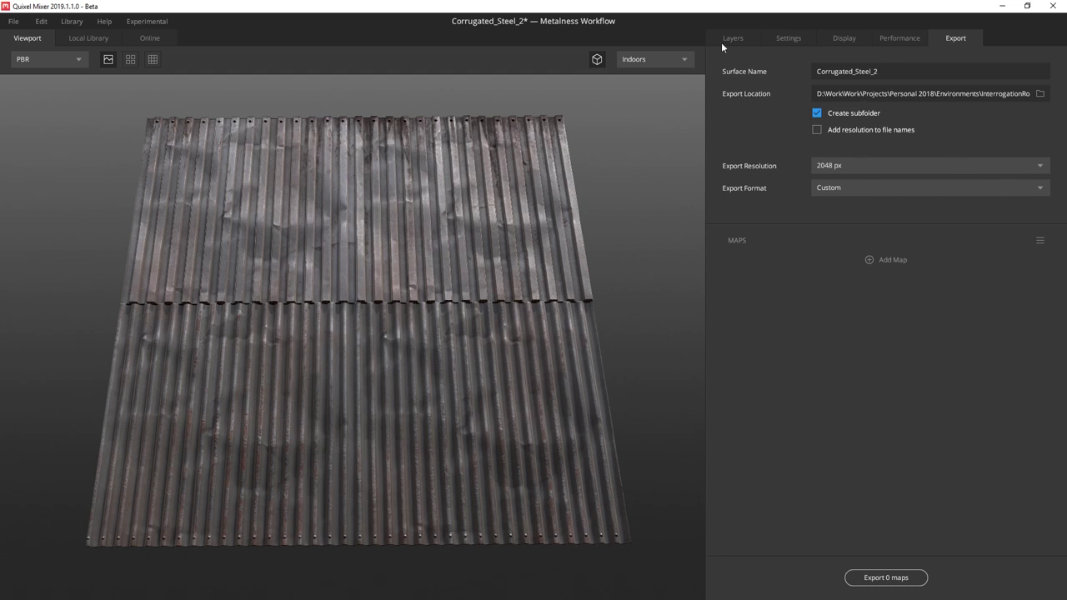
{"action": "left_click", "coordinate": [14, 23]}
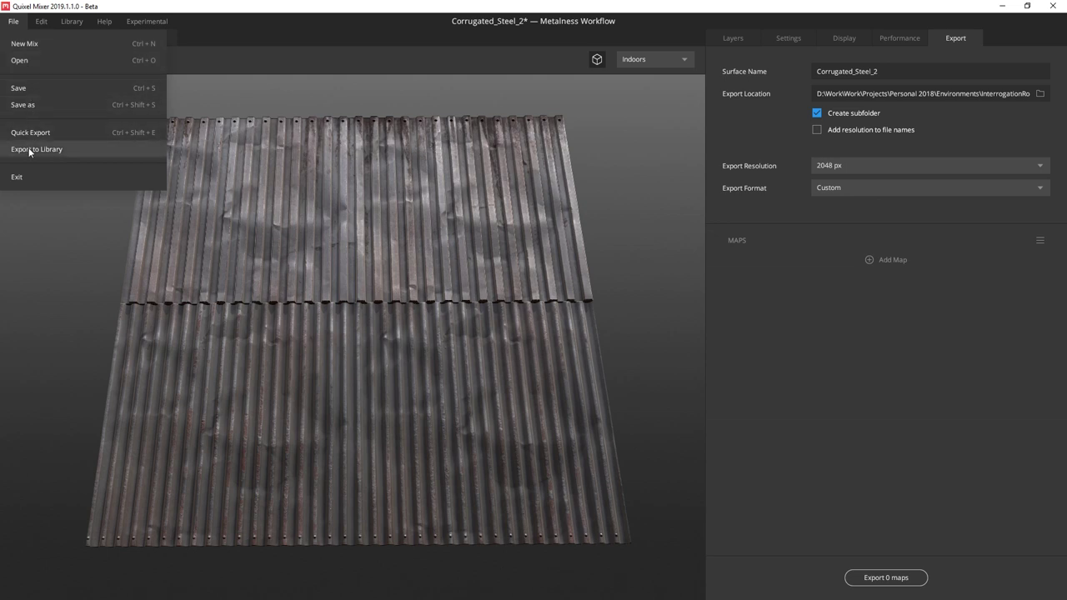
{"action": "left_click", "coordinate": [85, 150]}
{"action": "double_click", "coordinate": [691, 179]}
{"action": "type", "text": "Corrugated Steel"}
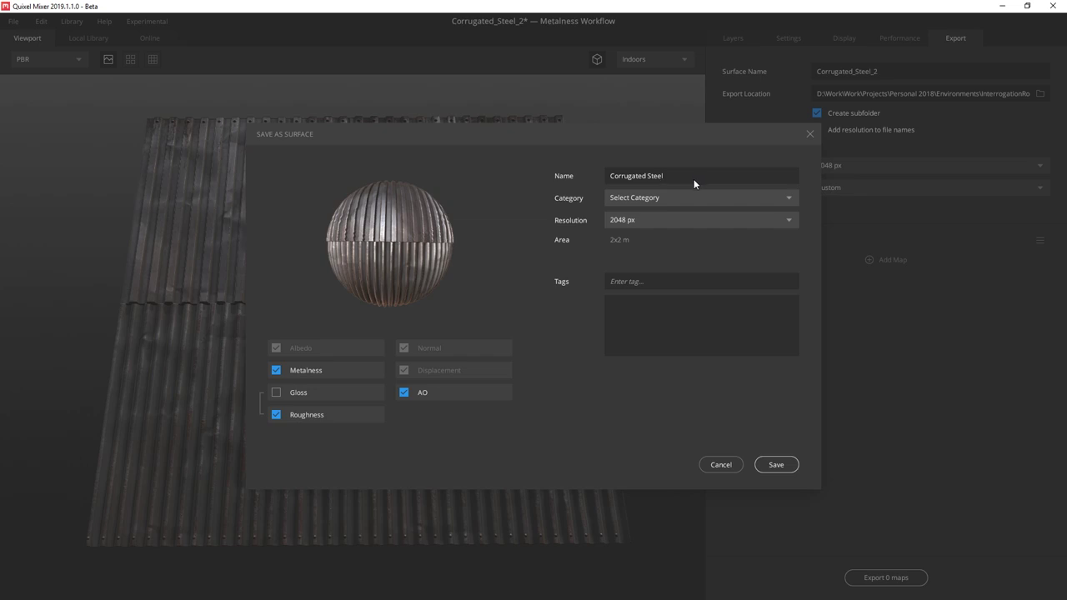
{"action": "left_click", "coordinate": [696, 197]}
{"action": "scroll", "coordinate": [691, 334], "scroll_direction": "up", "scroll_amount": 3}
{"action": "left_click", "coordinate": [661, 407]}
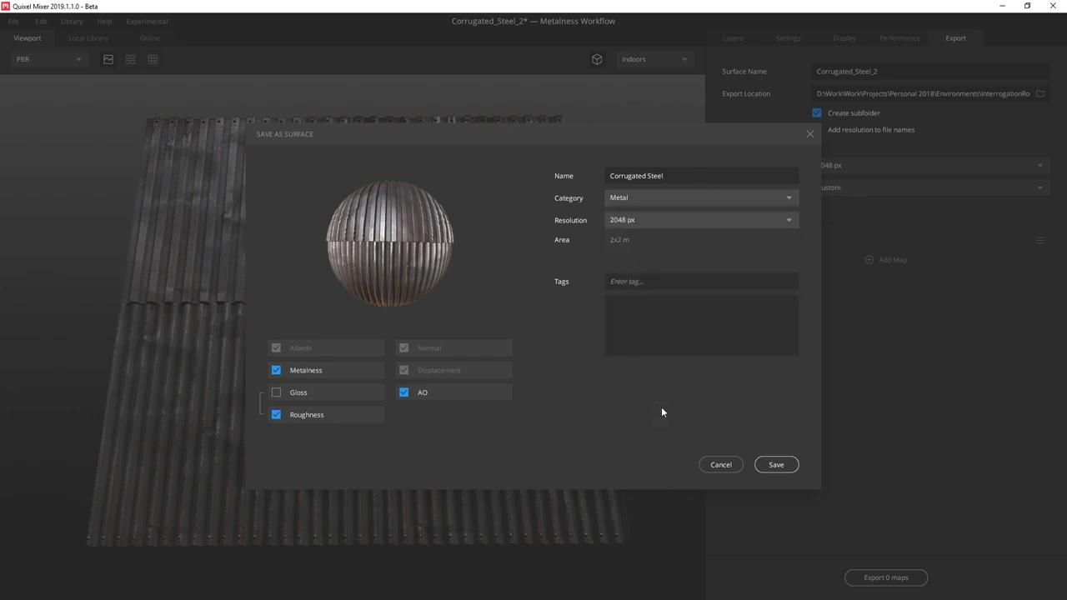
- Tag the surface with Metal, Corrugated, Steel, Dirty and Rusty, and save it to the library
{"action": "left_click", "coordinate": [640, 279]}
{"action": "type", "text": "Metal"}
{"action": "key", "text": "Return"}
{"action": "type", "text": "Corrugated"}
{"action": "key", "text": "Return"}
{"action": "type", "text": "Steel"}
{"action": "key", "text": "Return"}
{"action": "type", "text": "Dirty"}
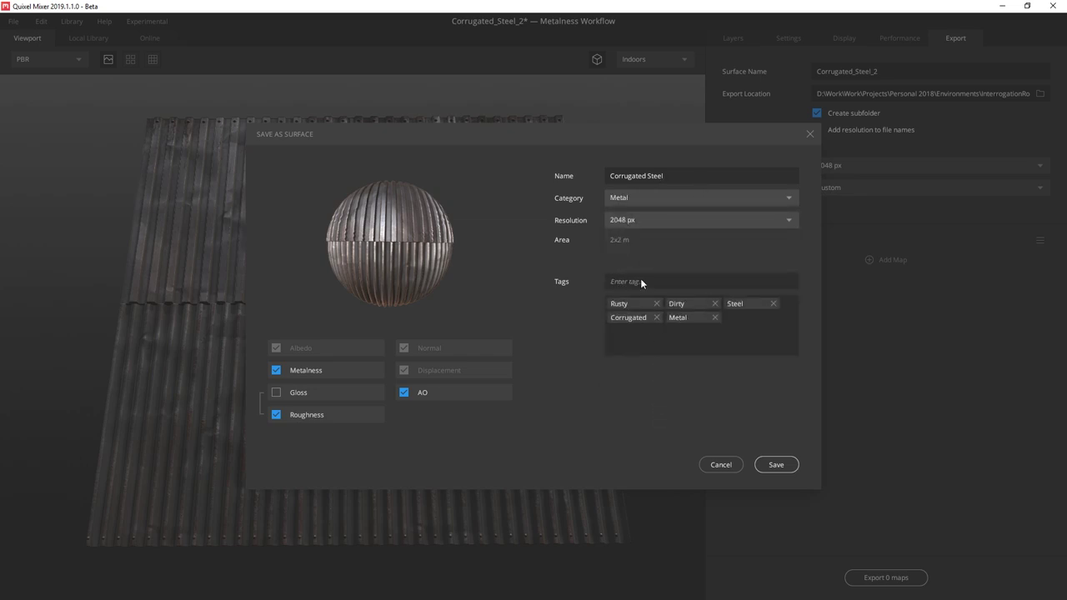
{"action": "left_click", "coordinate": [772, 465]}
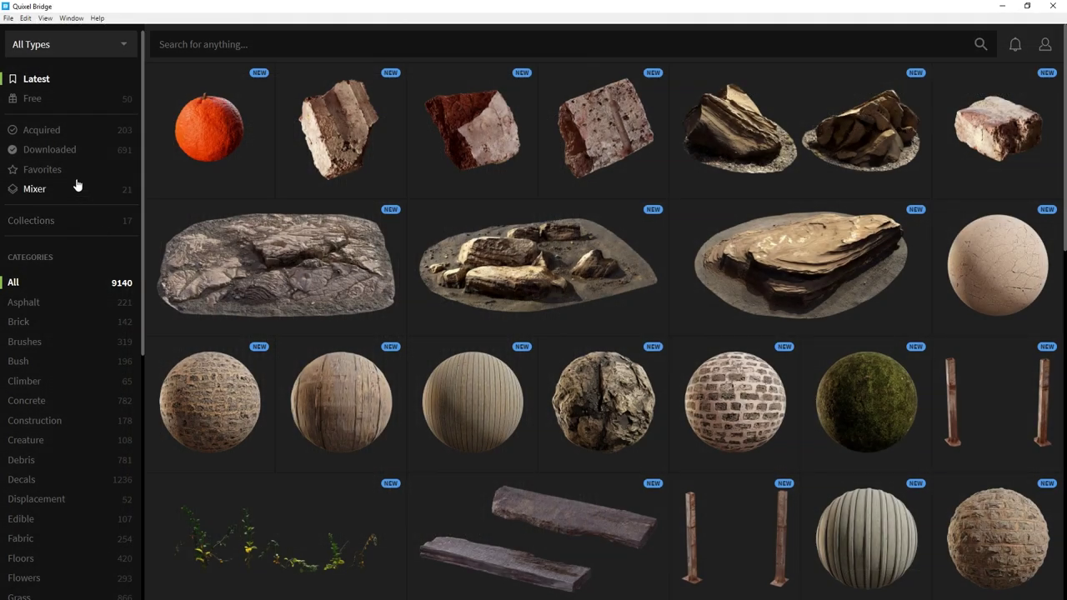
- In Quixel Bridge, show the Mixer surfaces and select Corrugated Steel
{"action": "left_click", "coordinate": [76, 148]}
{"action": "left_click", "coordinate": [82, 192]}
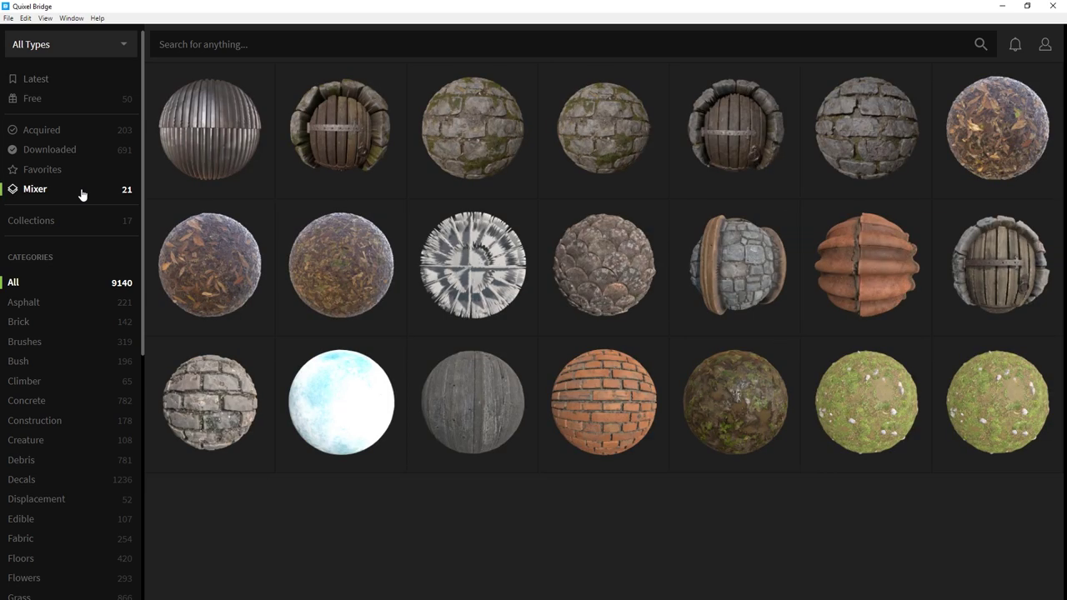
{"action": "left_click", "coordinate": [205, 138]}
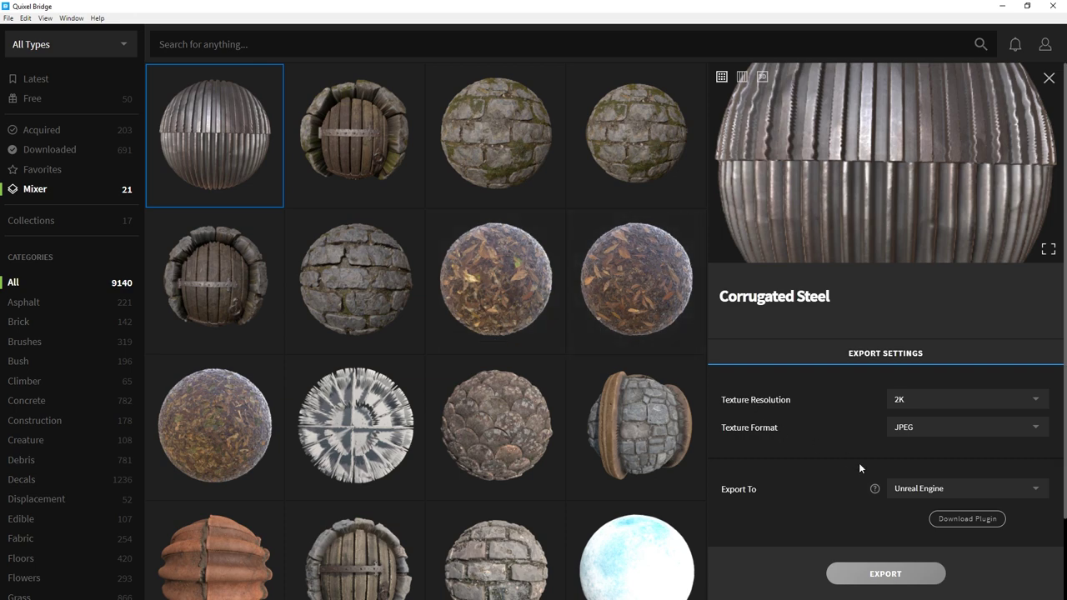
- Set the export target to Marmoset, download its plugin and choose C:\Program Files\Marmoset\Toolbag 3\Data\Plugin as the installation folder
{"action": "left_click", "coordinate": [995, 495]}
{"action": "scroll", "coordinate": [985, 454], "scroll_direction": "down", "scroll_amount": 2}
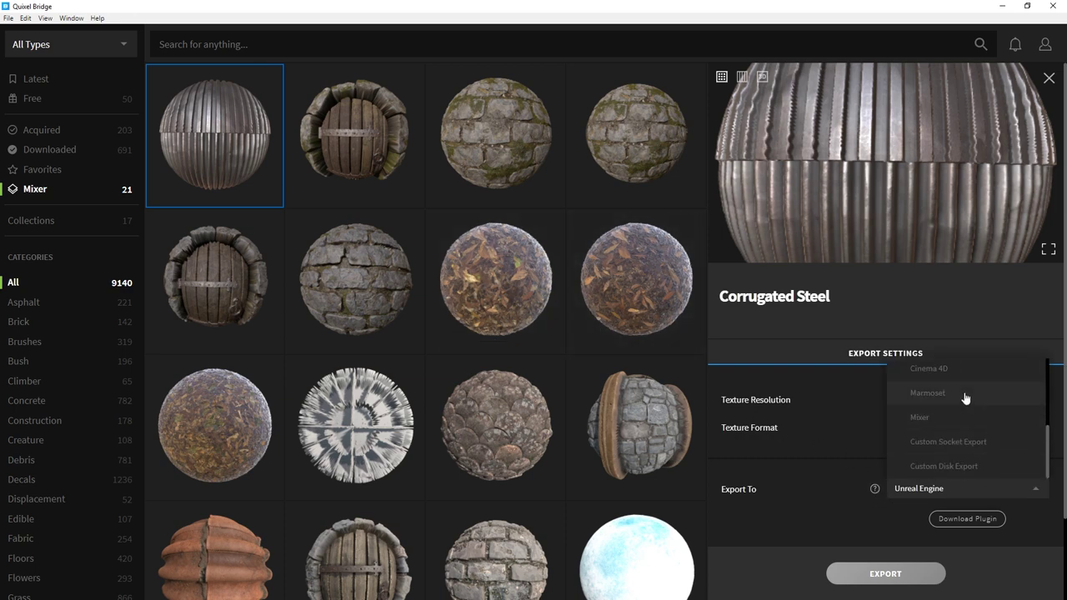
{"action": "left_click", "coordinate": [965, 400]}
{"action": "left_click", "coordinate": [984, 522]}
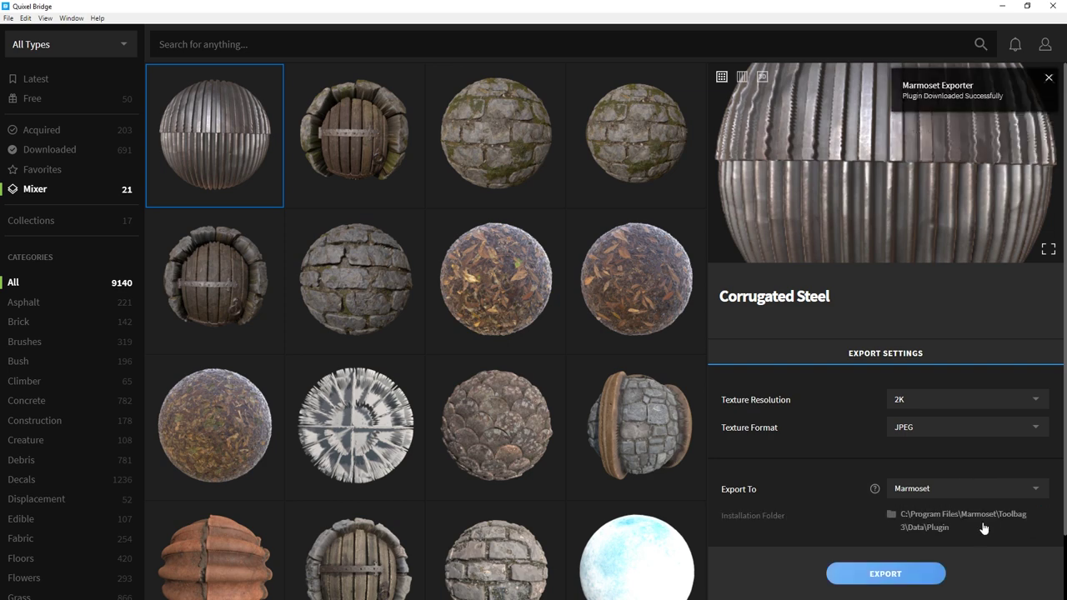
{"action": "left_click", "coordinate": [947, 518]}
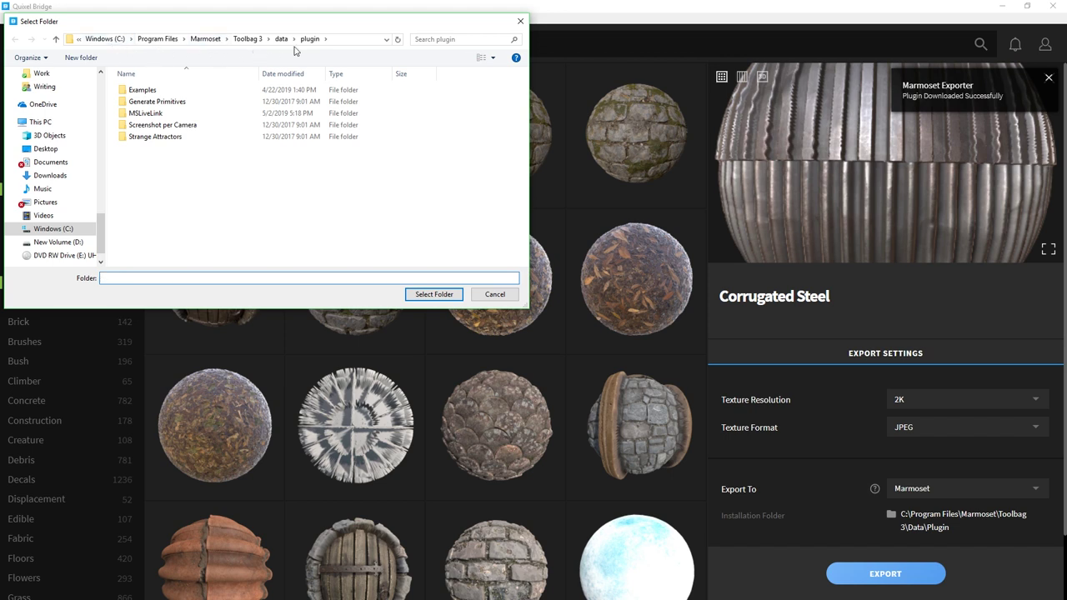
{"action": "left_click", "coordinate": [433, 295]}
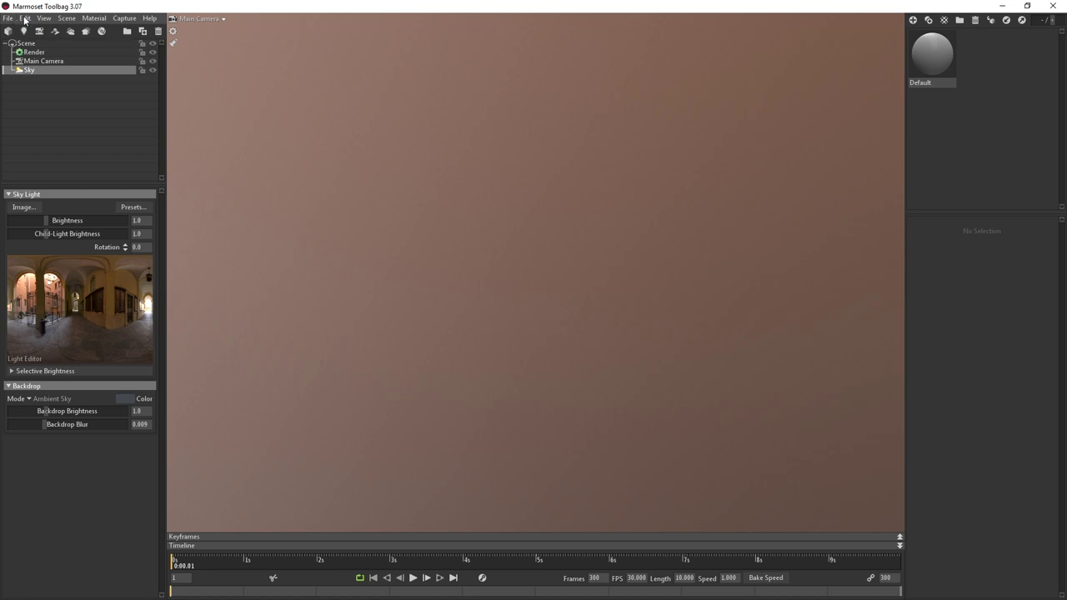
- In Marmoset Toolbag, refresh the plugins, run MSLiveLink and move its window to a corner of the viewport
{"action": "left_click", "coordinate": [25, 19]}
{"action": "mouse_move", "coordinate": [61, 87]}
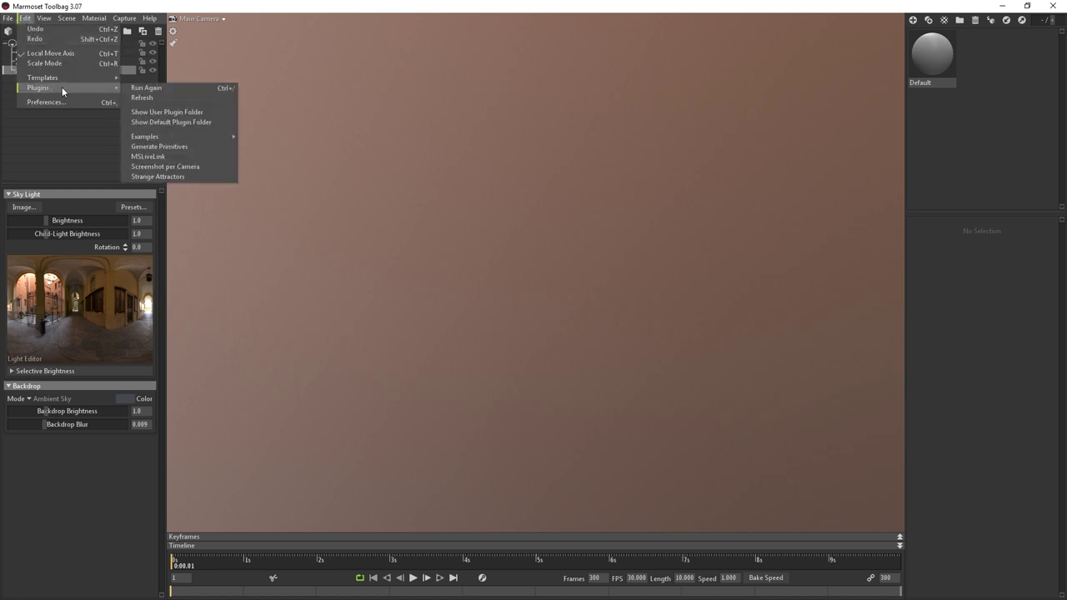
{"action": "left_click", "coordinate": [160, 98]}
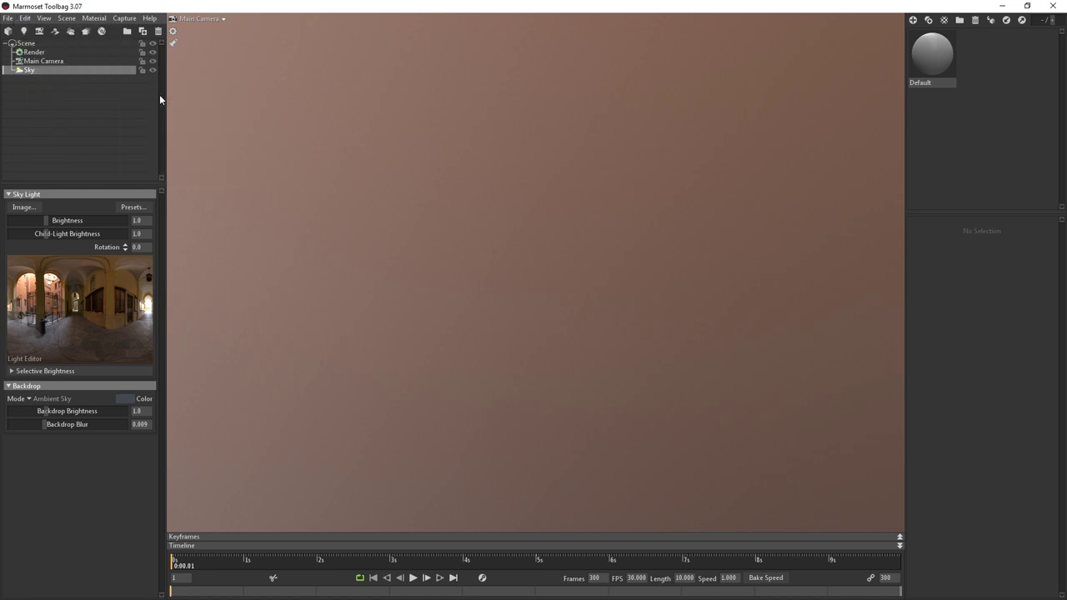
{"action": "left_click", "coordinate": [25, 18]}
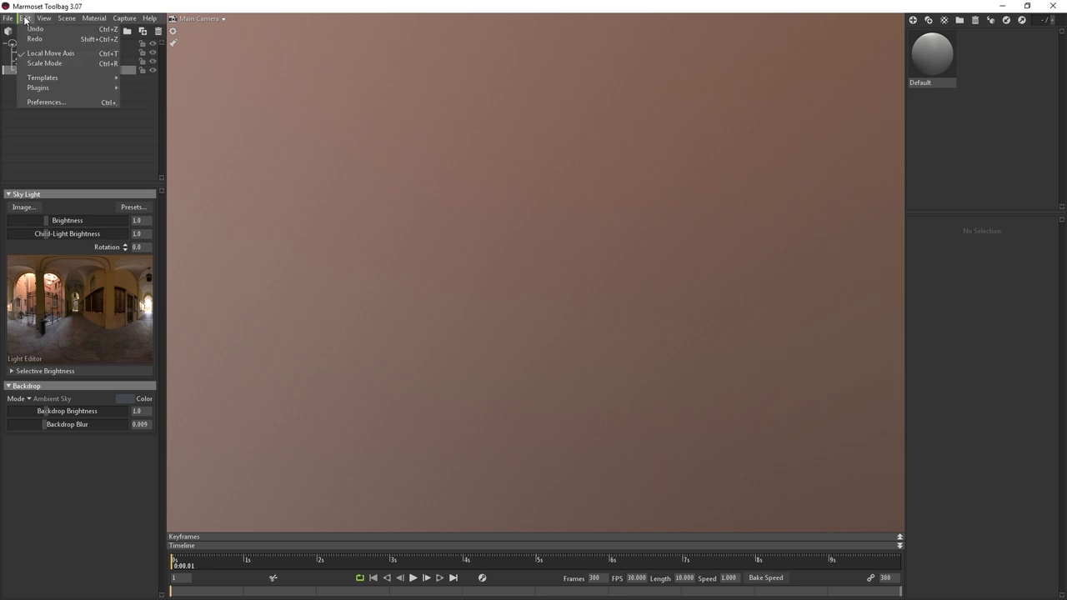
{"action": "mouse_move", "coordinate": [43, 87]}
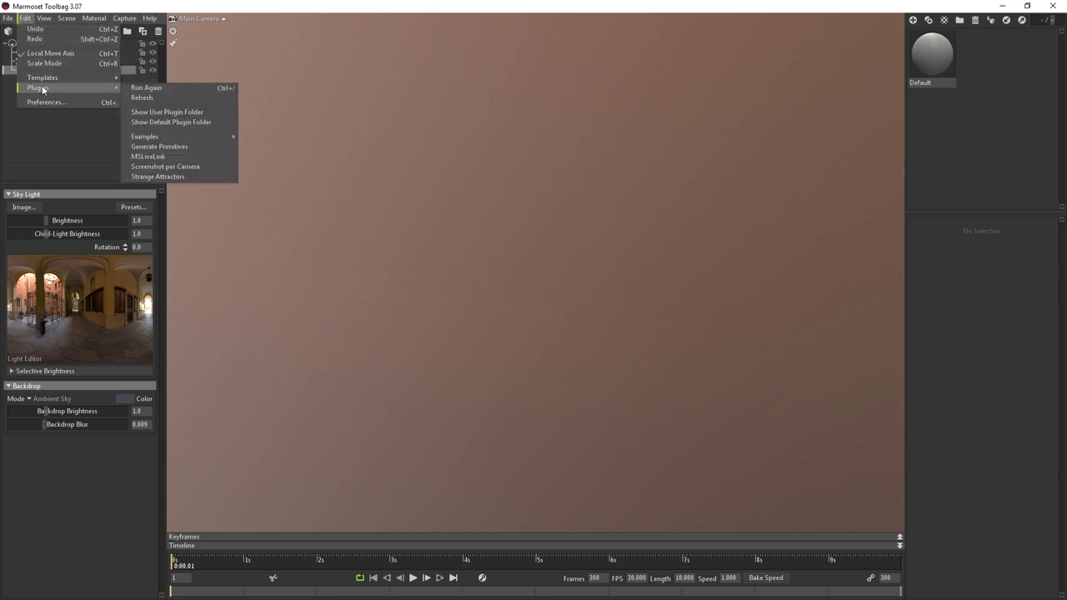
{"action": "left_click", "coordinate": [174, 156]}
{"action": "left_click_drag", "start_coordinate": [464, 248], "coordinate": [183, 63]}
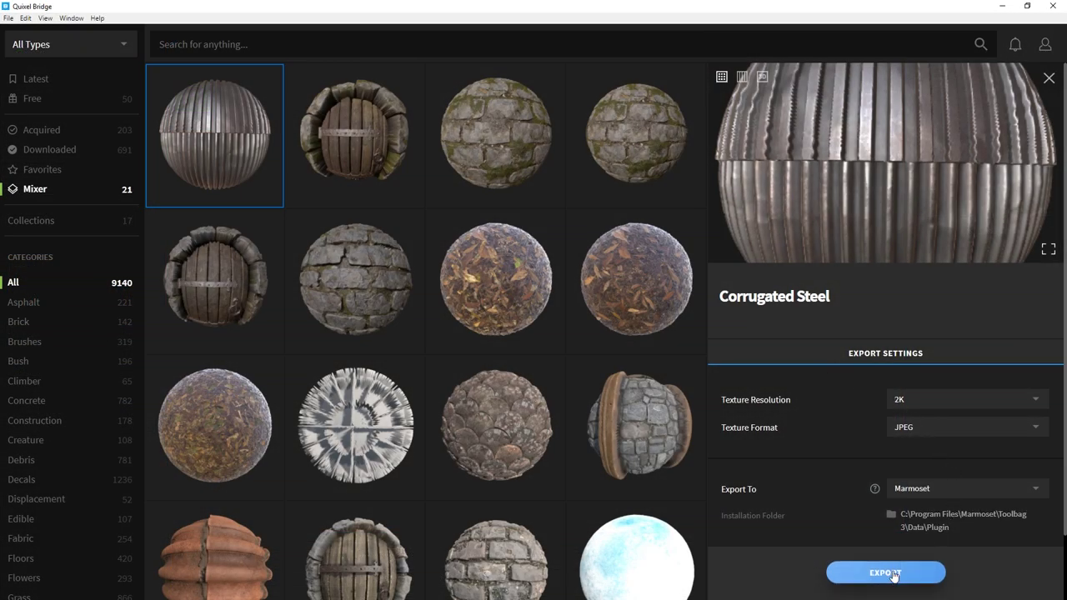
- Export Corrugated Steel from Quixel Bridge to Marmoset, and close the MSLiveLink window back in Toolbag
{"action": "left_click", "coordinate": [893, 574]}
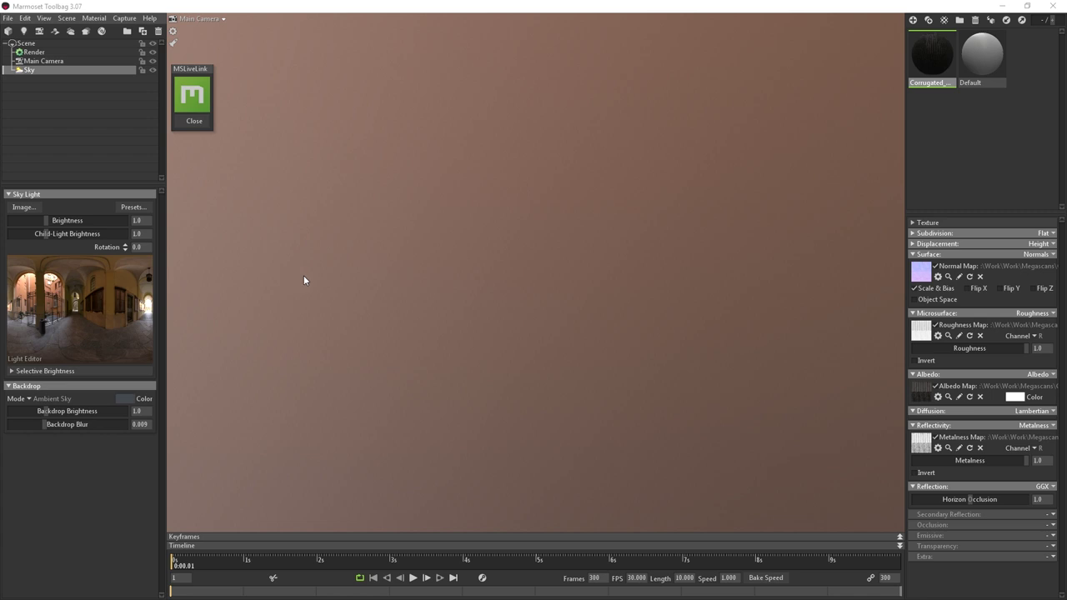
{"action": "left_click", "coordinate": [199, 121]}
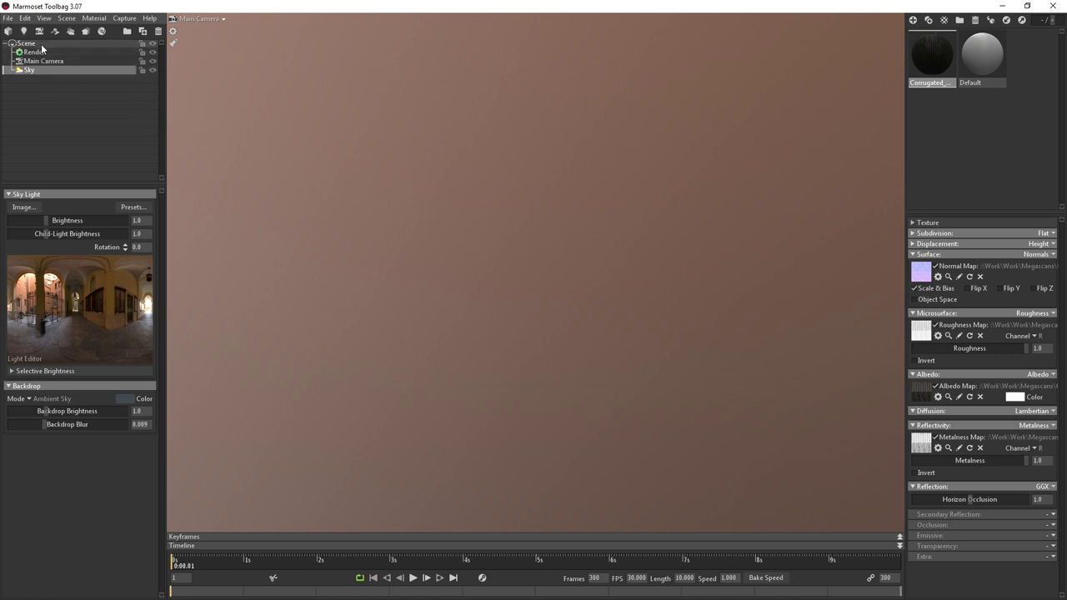
- Import the sphere.fbx model into the Toolbag scene
{"action": "left_click", "coordinate": [8, 17]}
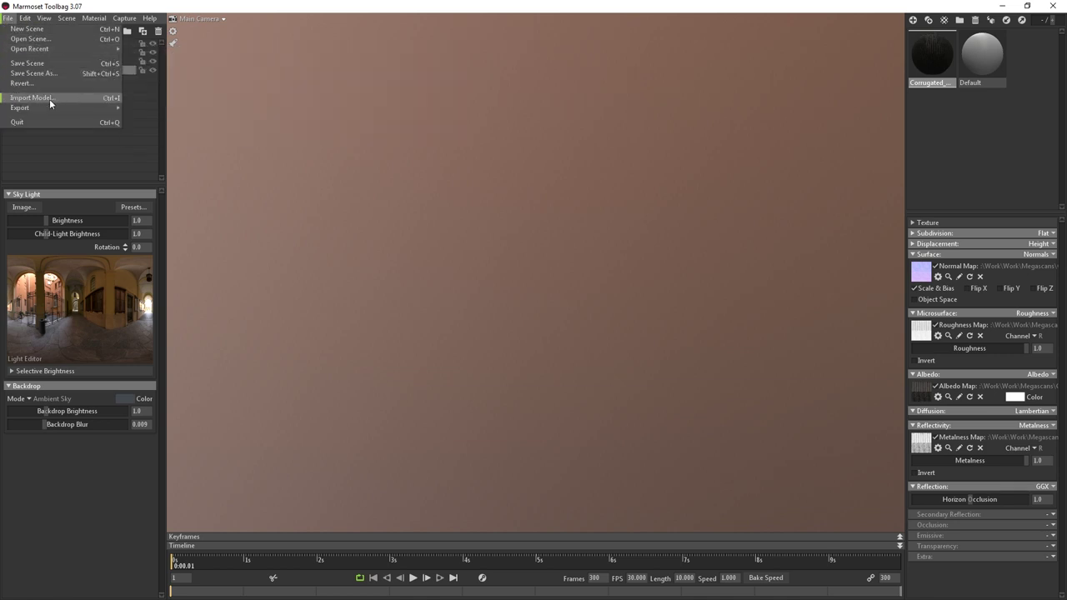
{"action": "left_click", "coordinate": [98, 205]}
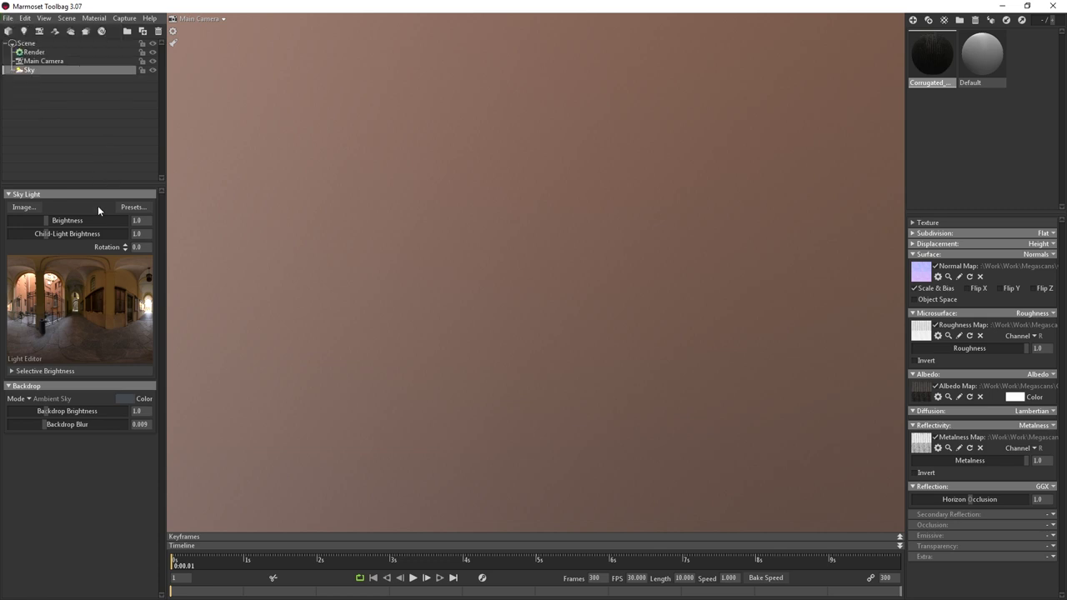
{"action": "left_click", "coordinate": [9, 33]}
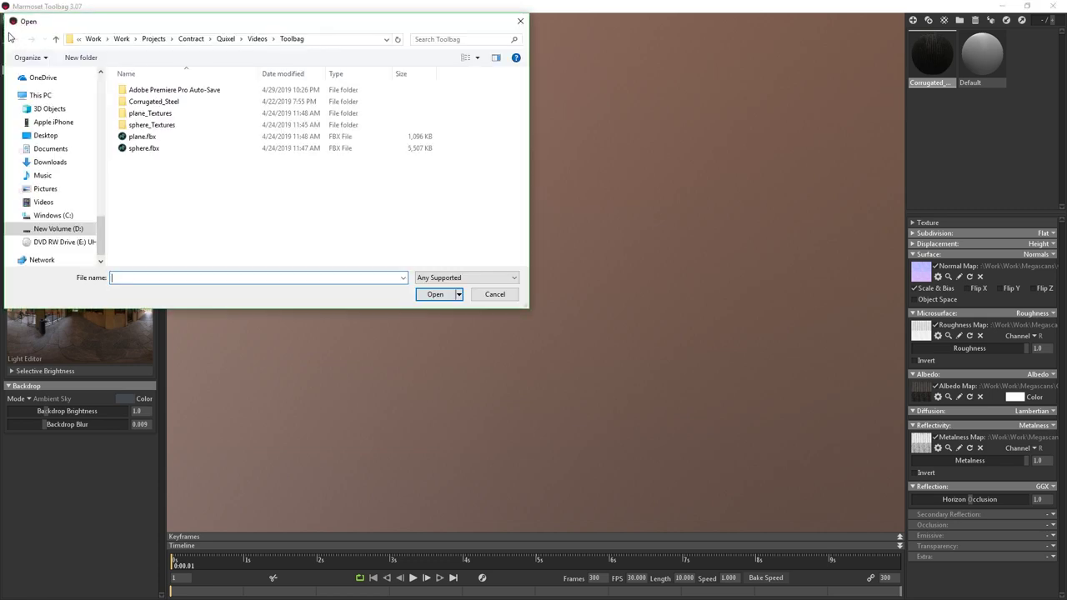
{"action": "double_click", "coordinate": [143, 148]}
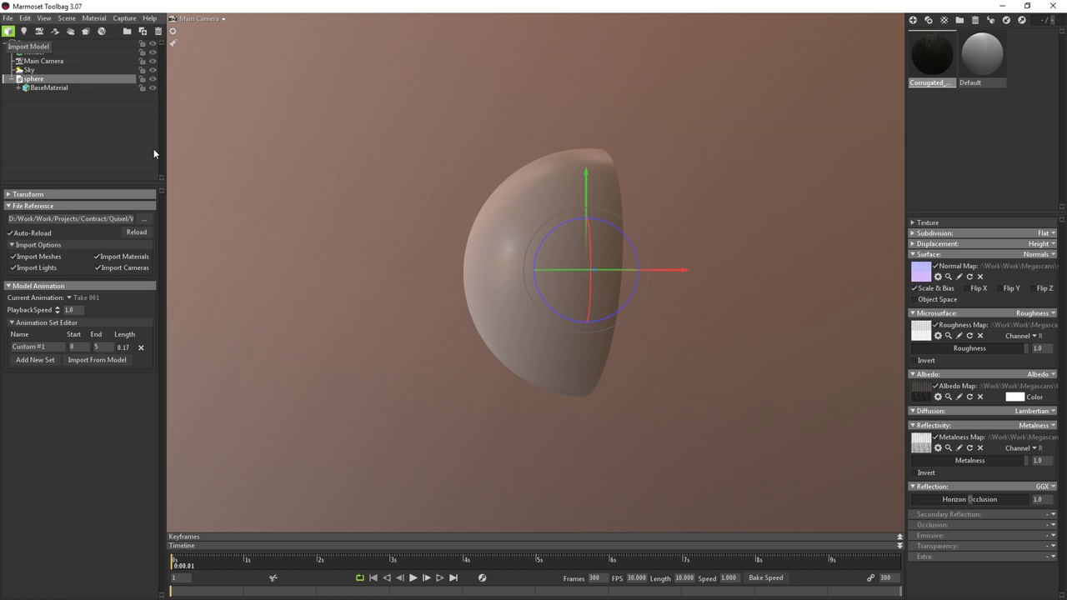
{"action": "left_click", "coordinate": [321, 224]}
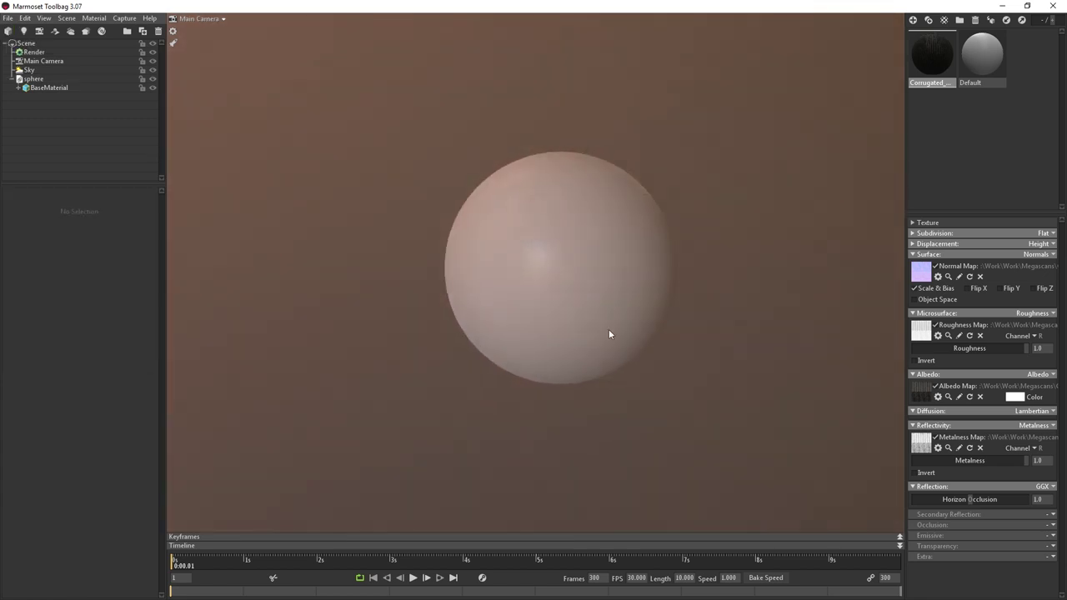
{"action": "left_click", "coordinate": [609, 331]}
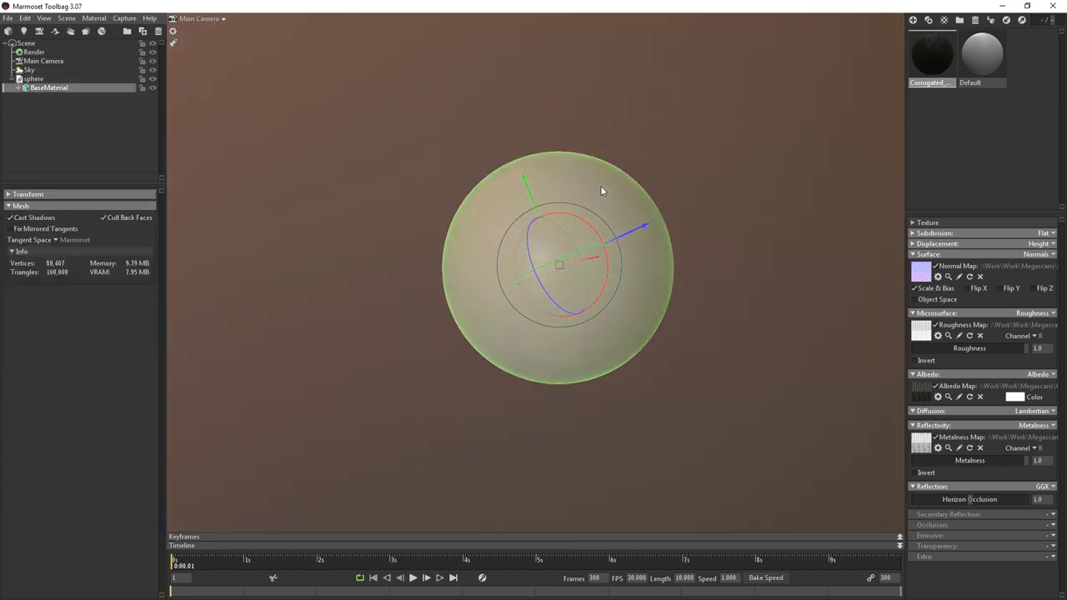
{"action": "middle_click_drag", "start_coordinate": [614, 188], "coordinate": [536, 235]}
{"action": "scroll", "coordinate": [536, 235], "scroll_direction": "up", "scroll_amount": 1}
{"action": "left_click", "coordinate": [590, 164]}
{"action": "left_click", "coordinate": [361, 110]}
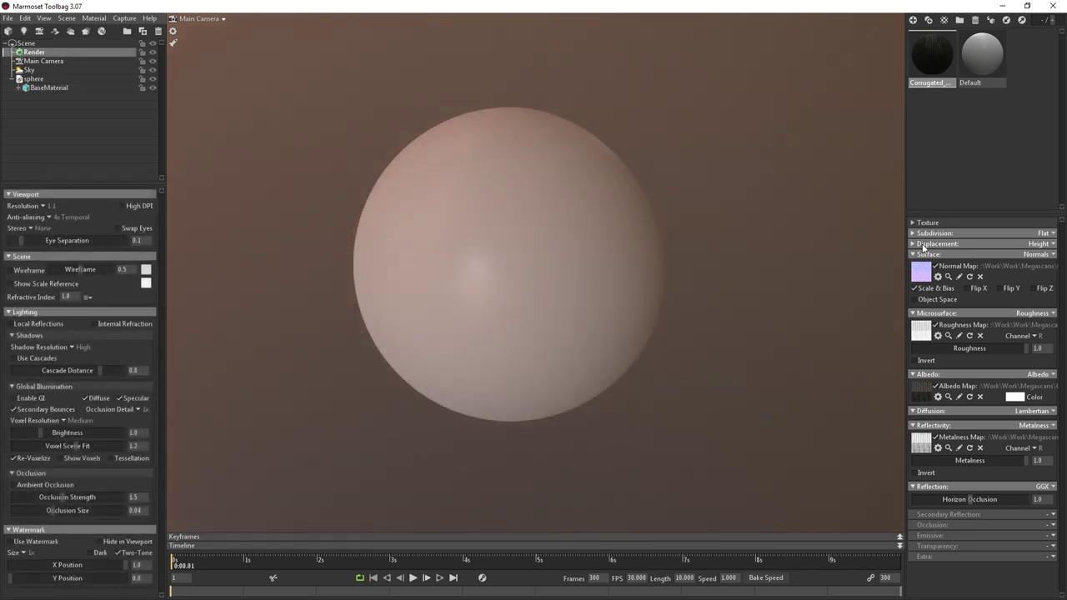
- Expand the displacement and subdivision settings of the Corrugated Steel material and apply the material to the sphere
{"action": "left_click", "coordinate": [1048, 244]}
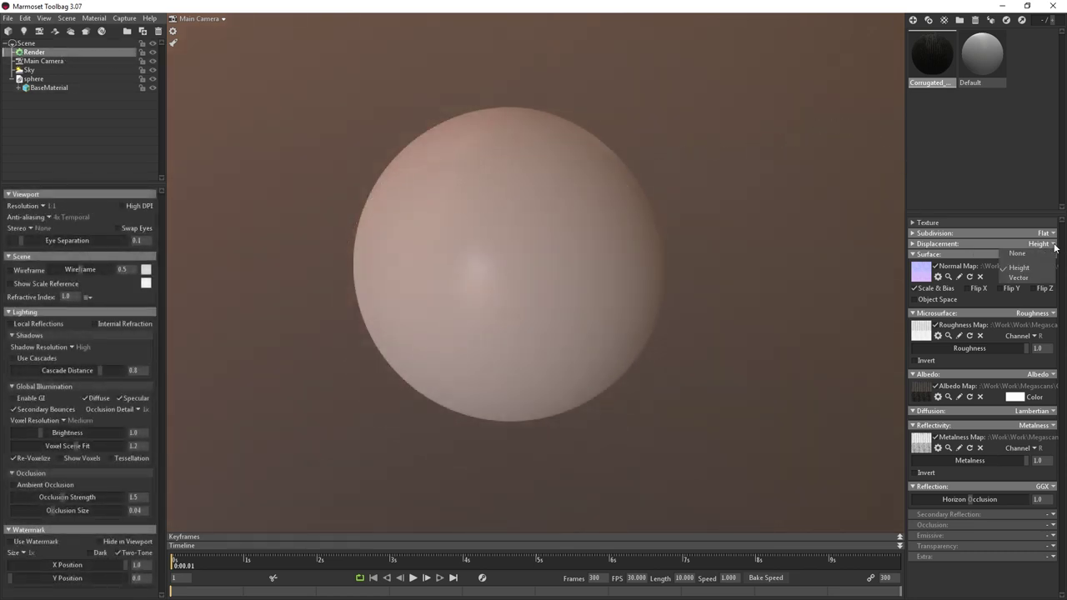
{"action": "left_click", "coordinate": [1048, 244]}
{"action": "left_click", "coordinate": [913, 242]}
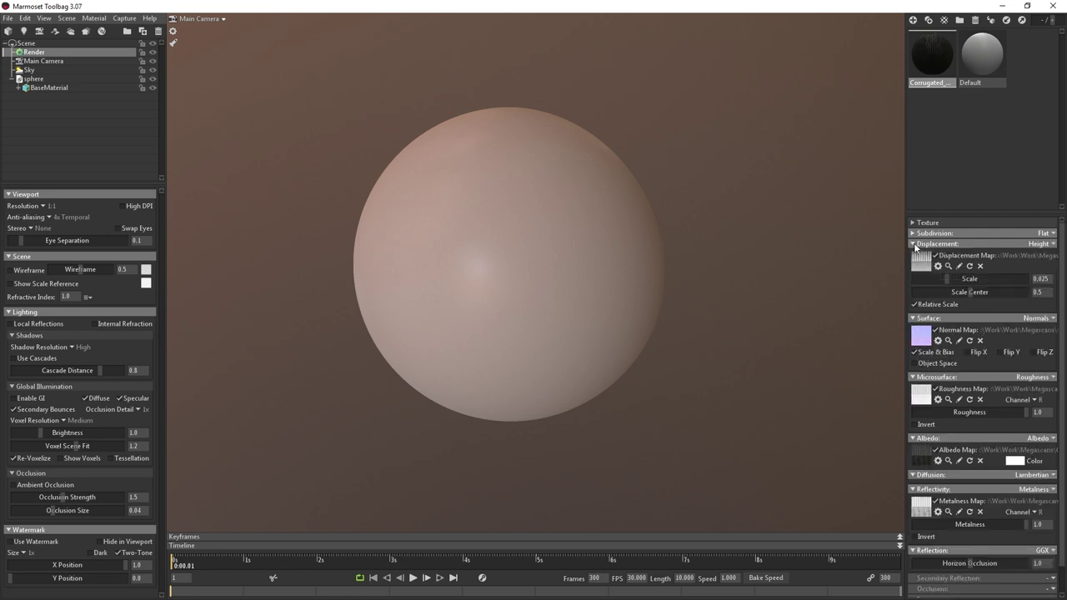
{"action": "left_click", "coordinate": [913, 234]}
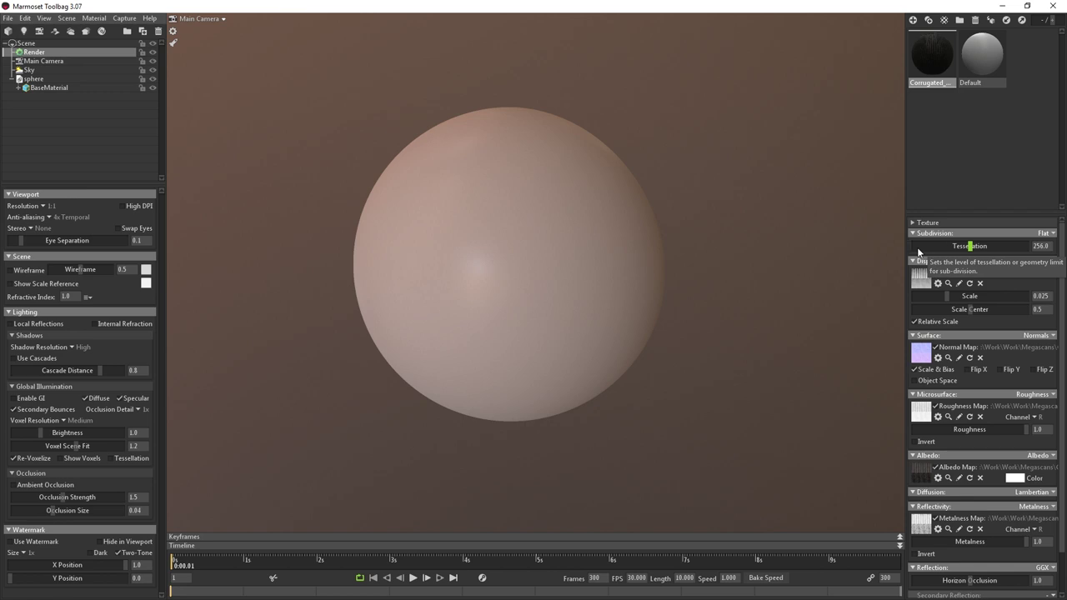
{"action": "scroll", "coordinate": [708, 262], "scroll_direction": "up", "scroll_amount": 2}
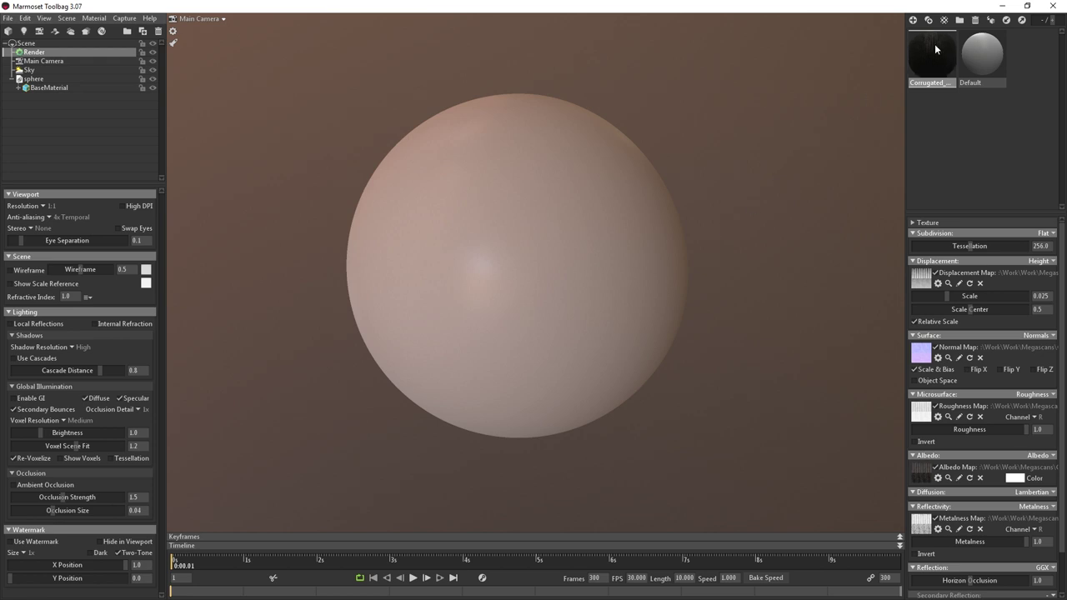
{"action": "left_click_drag", "start_coordinate": [935, 46], "coordinate": [517, 230]}
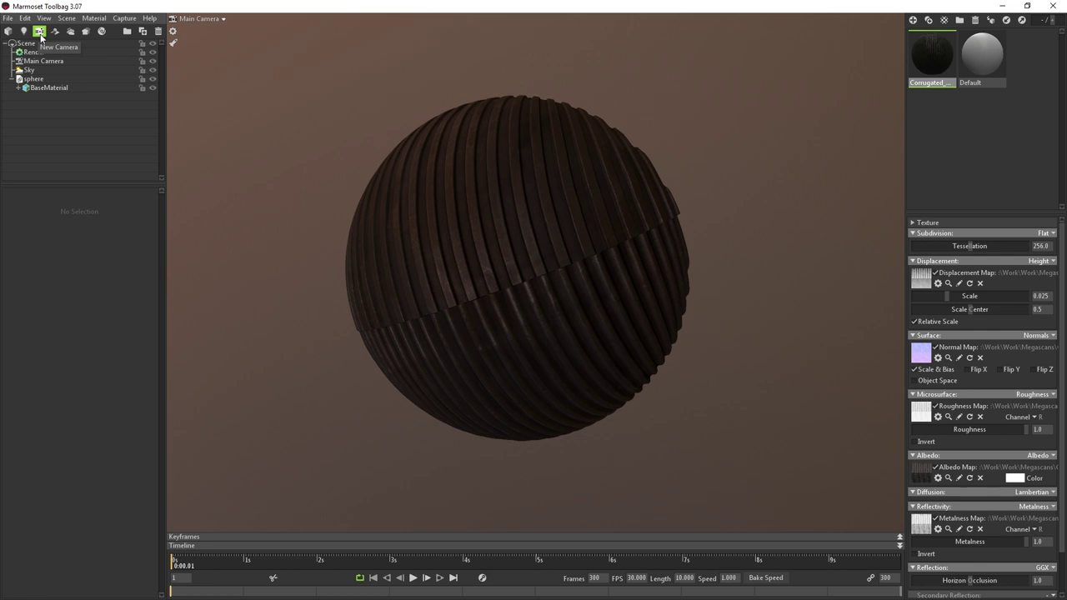
- Add a new camera to the scene and turn on its Safe Frame
{"action": "left_click", "coordinate": [66, 17]}
{"action": "mouse_move", "coordinate": [108, 28]}
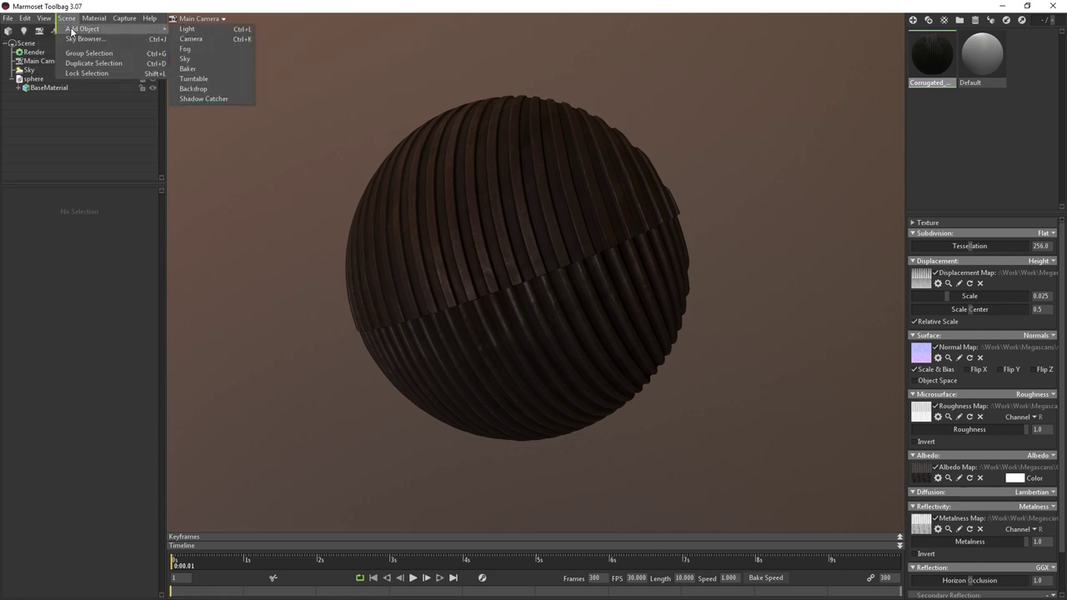
{"action": "left_click", "coordinate": [227, 39]}
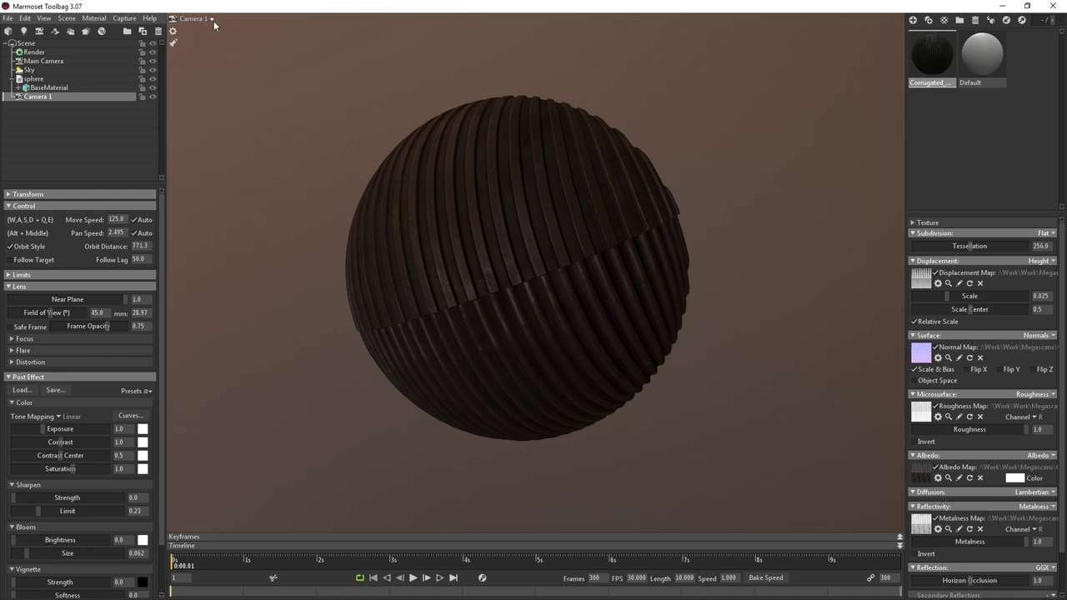
{"action": "left_click", "coordinate": [10, 327]}
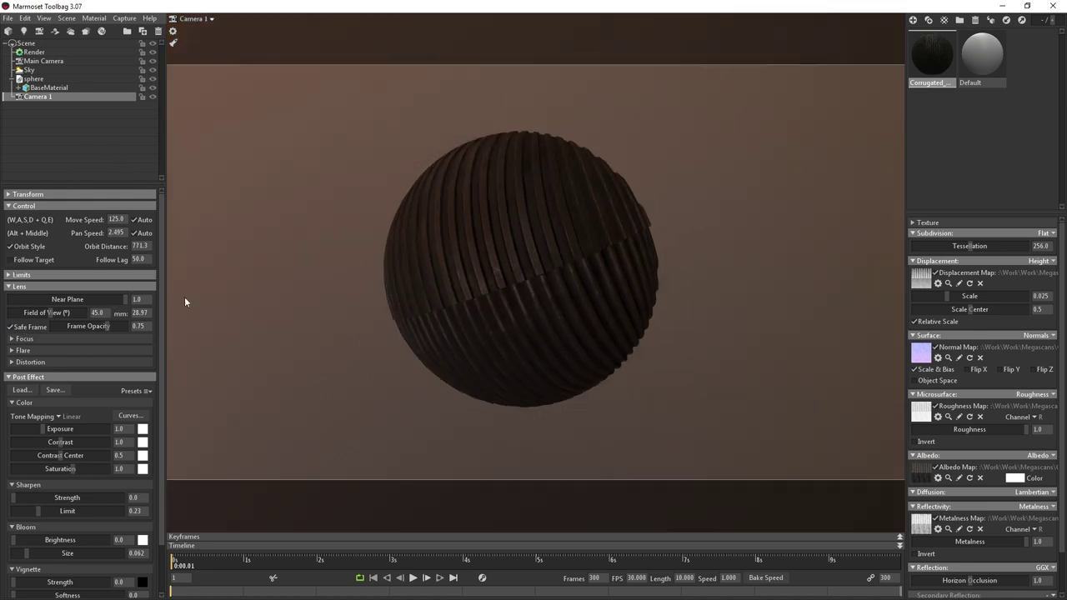
- Frame the sphere through Camera 1 so it fills most of the safe frame's height and sits near its center
{"action": "left_click_drag", "start_coordinate": [351, 292], "coordinate": [499, 276], "text": "alt"}
{"action": "right_click_drag", "start_coordinate": [499, 276], "coordinate": [526, 297], "text": "alt"}
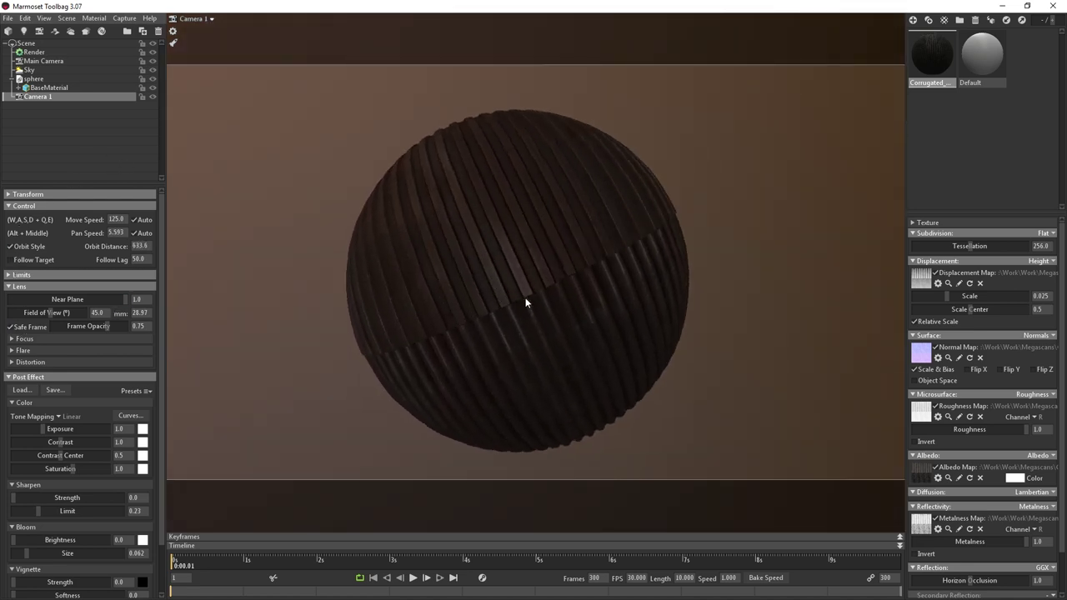
{"action": "left_click_drag", "start_coordinate": [526, 297], "coordinate": [504, 284], "text": "alt"}
{"action": "middle_click_drag", "start_coordinate": [503, 283], "coordinate": [517, 264], "text": "alt"}
{"action": "scroll", "coordinate": [513, 261], "scroll_direction": "up", "scroll_amount": 2}
{"action": "scroll", "coordinate": [510, 258], "scroll_direction": "up", "scroll_amount": 1}
{"action": "left_click_drag", "start_coordinate": [506, 259], "coordinate": [510, 255], "text": "alt"}
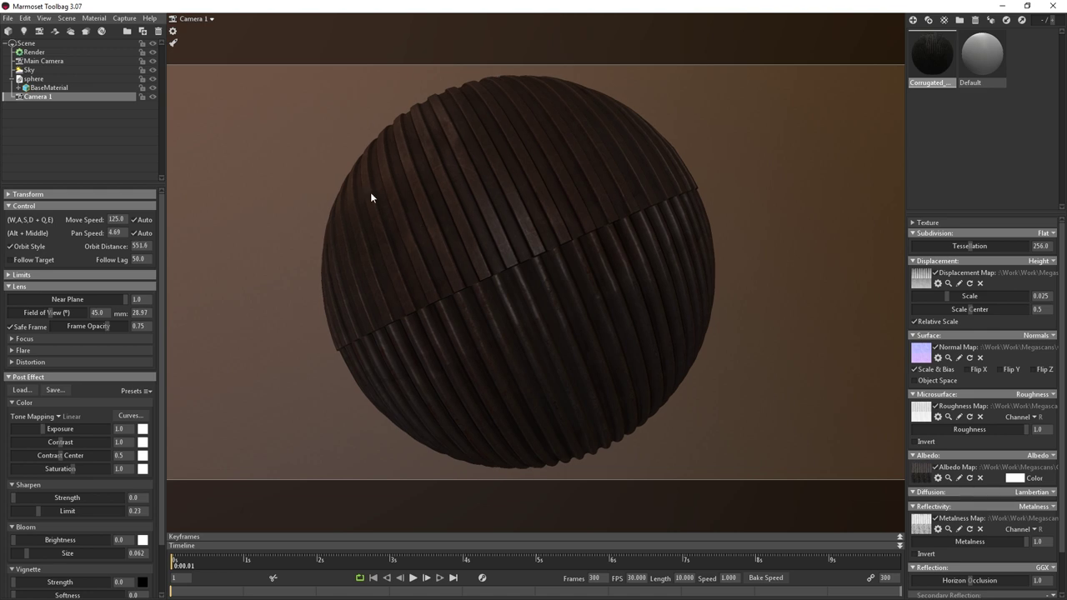
- Switch to Main Camera to look at the sphere from another view and return to Camera 1
{"action": "left_click", "coordinate": [213, 20]}
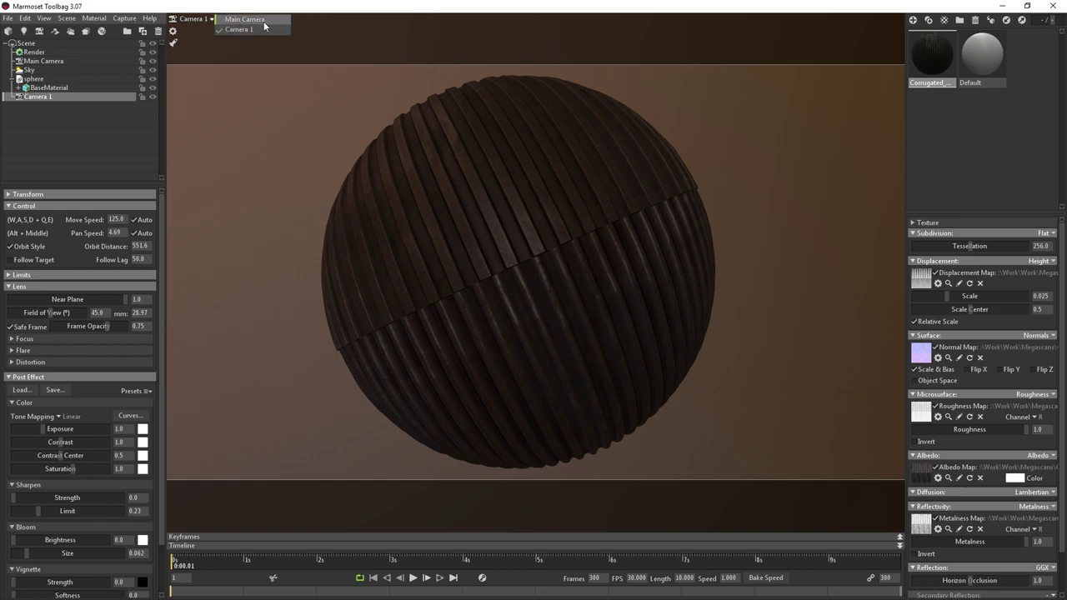
{"action": "left_click", "coordinate": [242, 19]}
{"action": "left_click_drag", "start_coordinate": [391, 305], "coordinate": [467, 312]}
{"action": "left_click", "coordinate": [210, 18]}
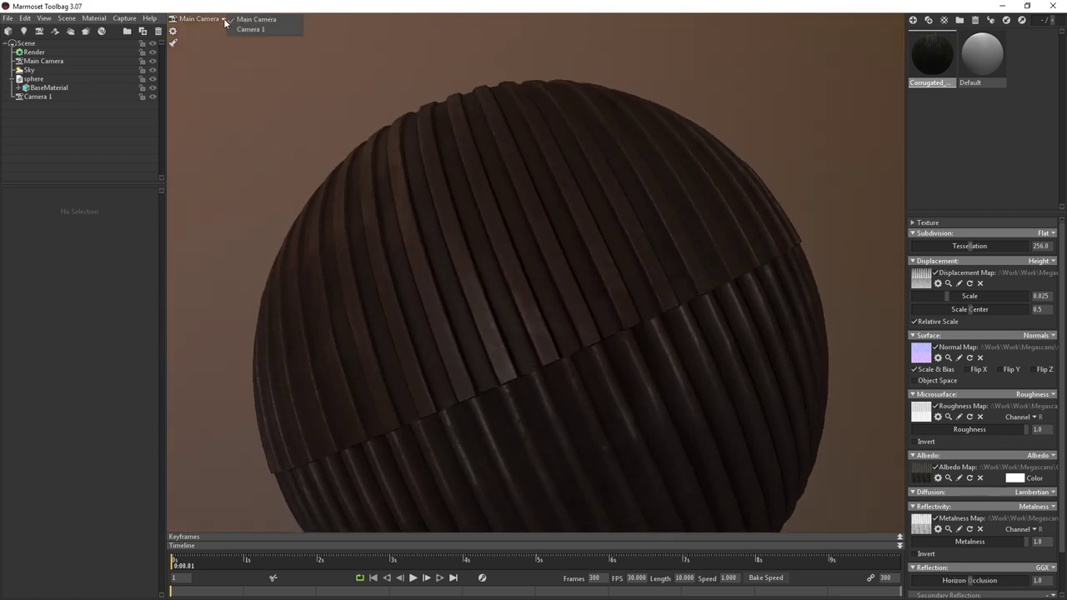
{"action": "left_click", "coordinate": [282, 33]}
{"action": "left_click_drag", "start_coordinate": [544, 241], "coordinate": [573, 232]}
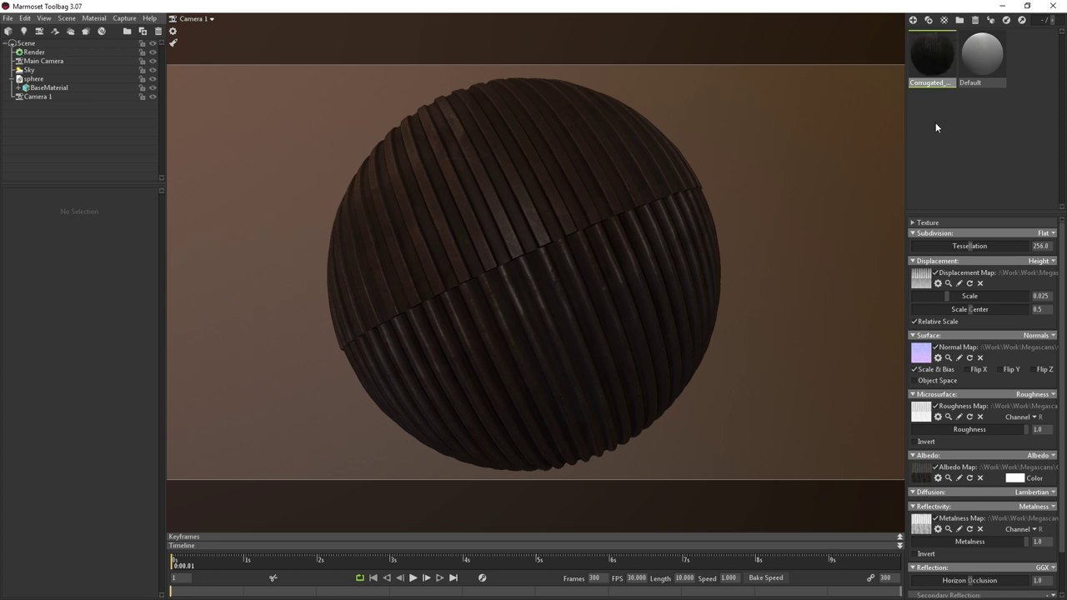
- Set the corrugated material's tessellation to 2048 and its displacement scale to 0.024
{"action": "left_click_drag", "start_coordinate": [971, 246], "coordinate": [1061, 250]}
{"action": "left_click_drag", "start_coordinate": [946, 296], "coordinate": [946, 296]}
- Set the material's texture tiling to 2 and shift the texture with Offset U 0.25 and Offset V -0.5
{"action": "left_click", "coordinate": [913, 223]}
{"action": "left_click", "coordinate": [1037, 235]}
{"action": "type", "text": "2"}
{"action": "key", "text": "Return"}
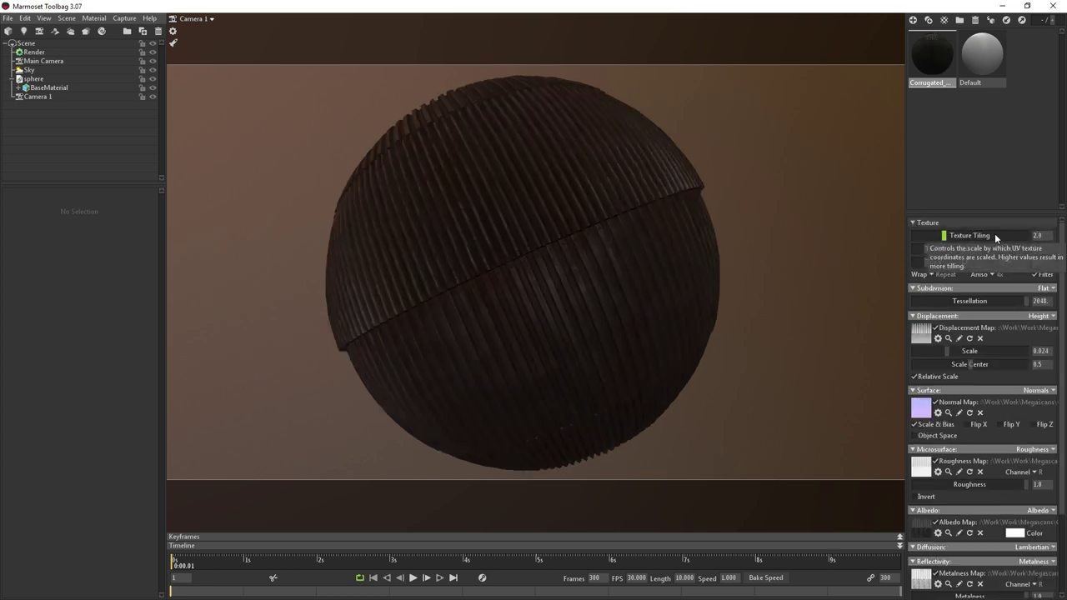
{"action": "left_click_drag", "start_coordinate": [1005, 248], "coordinate": [1012, 249]}
{"action": "left_click_drag", "start_coordinate": [1007, 262], "coordinate": [996, 262]}
- Reduce the material's displacement scale to 0.016 and set its anisotropic filtering to 16x
{"action": "right_click_drag", "start_coordinate": [641, 291], "coordinate": [643, 261]}
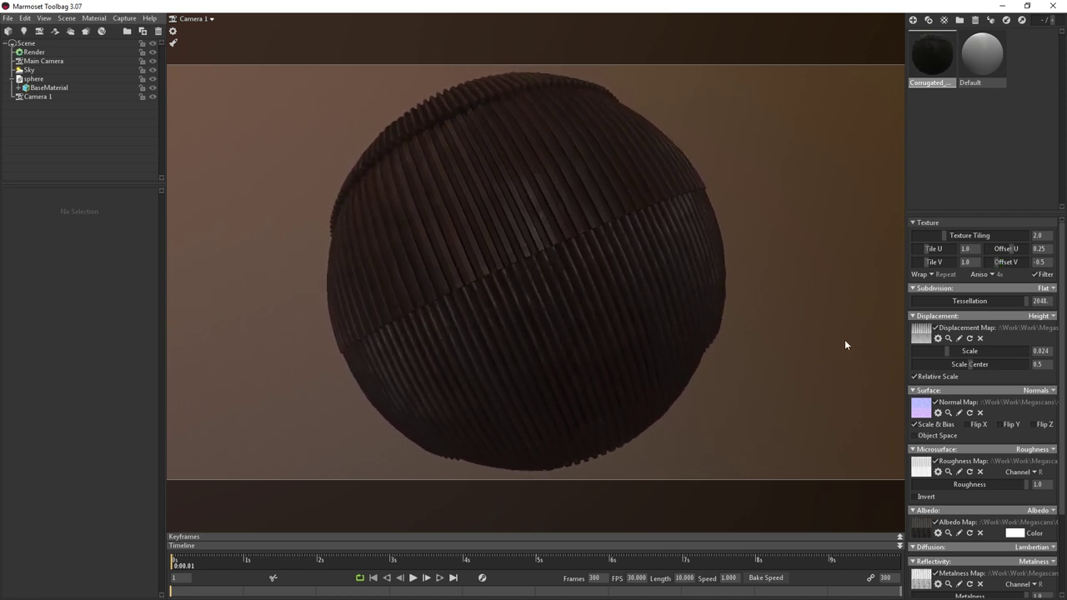
{"action": "left_click_drag", "start_coordinate": [948, 351], "coordinate": [944, 352]}
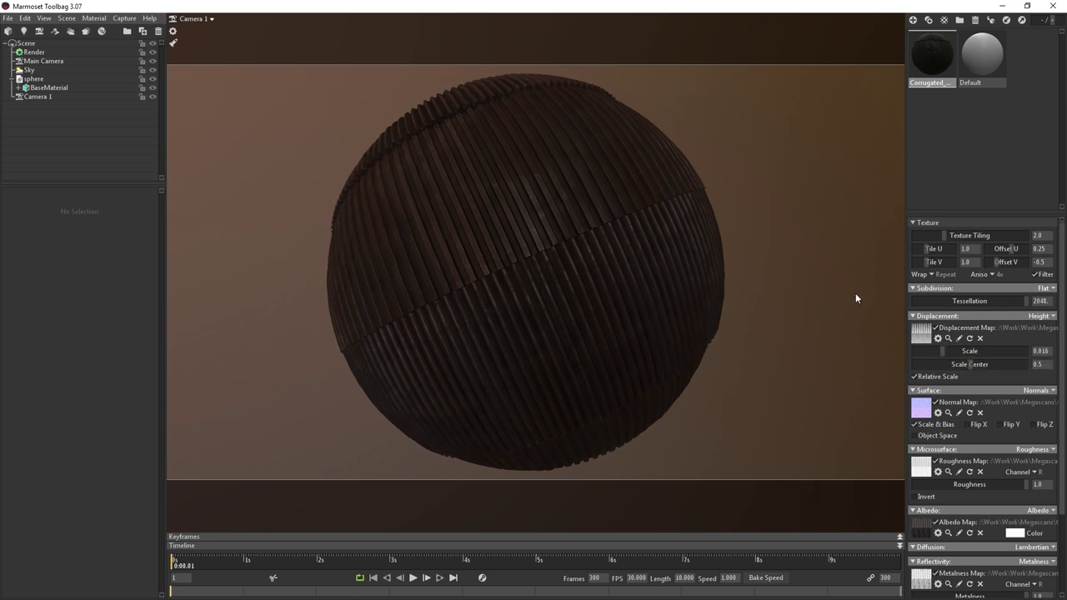
{"action": "left_click", "coordinate": [997, 274]}
{"action": "left_click", "coordinate": [1006, 314]}
- Rotate the sky to -43 and load the Ennis House preset as the sky lighting
{"action": "left_click_drag", "start_coordinate": [226, 235], "coordinate": [184, 288], "text": "shift"}
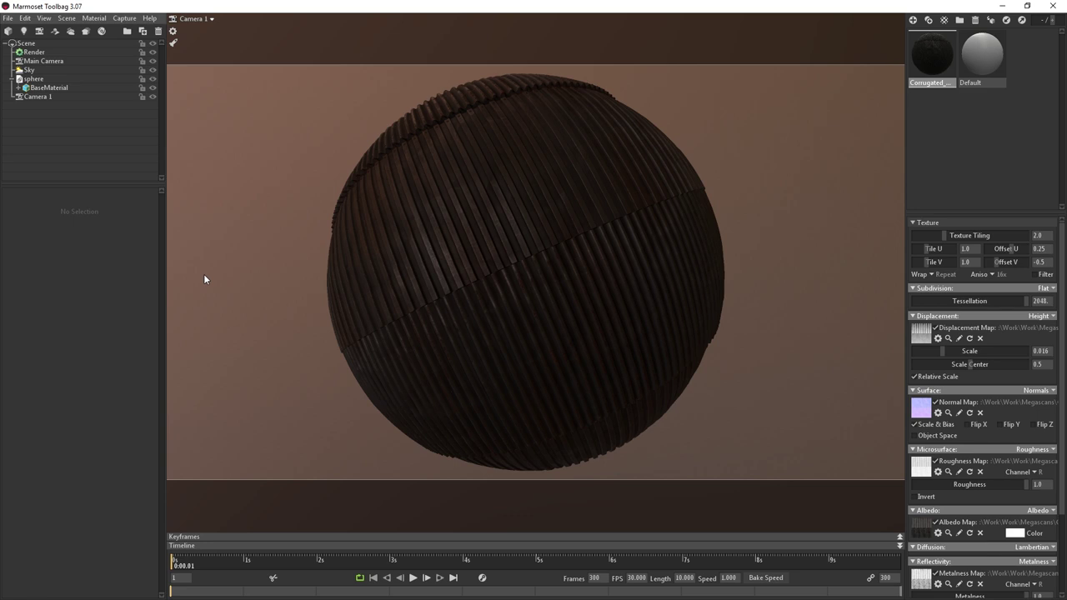
{"action": "left_click", "coordinate": [41, 69]}
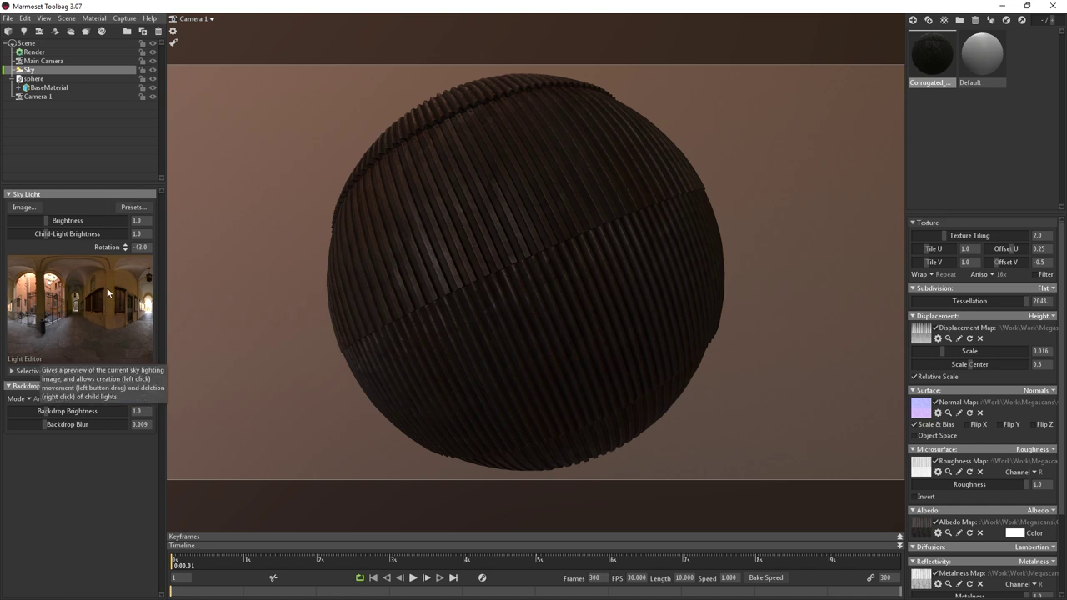
{"action": "left_click", "coordinate": [133, 207]}
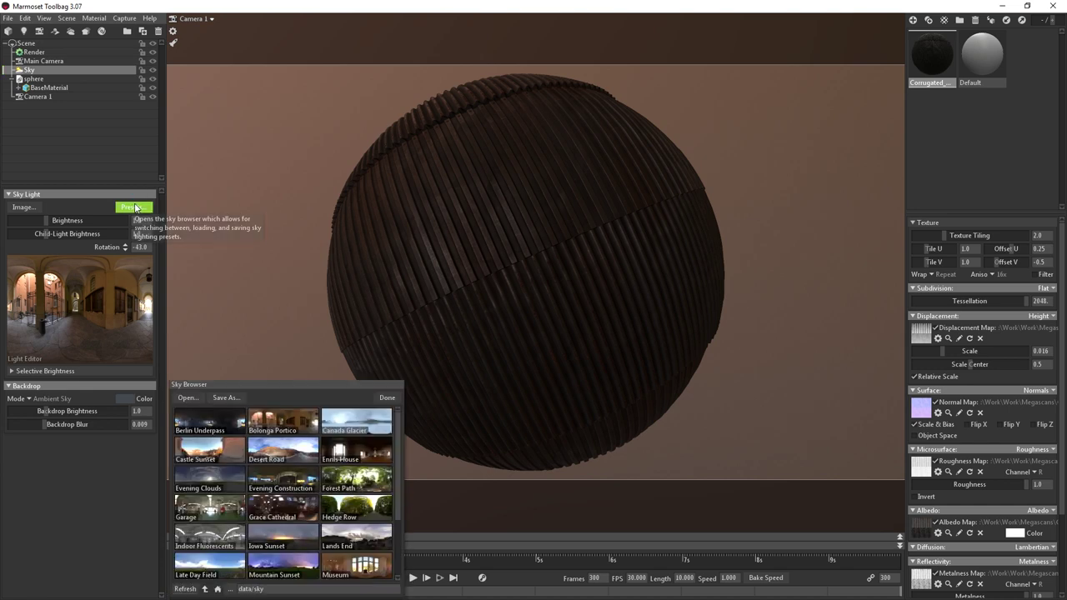
{"action": "mouse_move", "coordinate": [399, 419]}
{"action": "left_mouse_down"}
{"action": "mouse_move", "coordinate": [400, 488]}
{"action": "mouse_move", "coordinate": [392, 417]}
{"action": "left_mouse_up"}
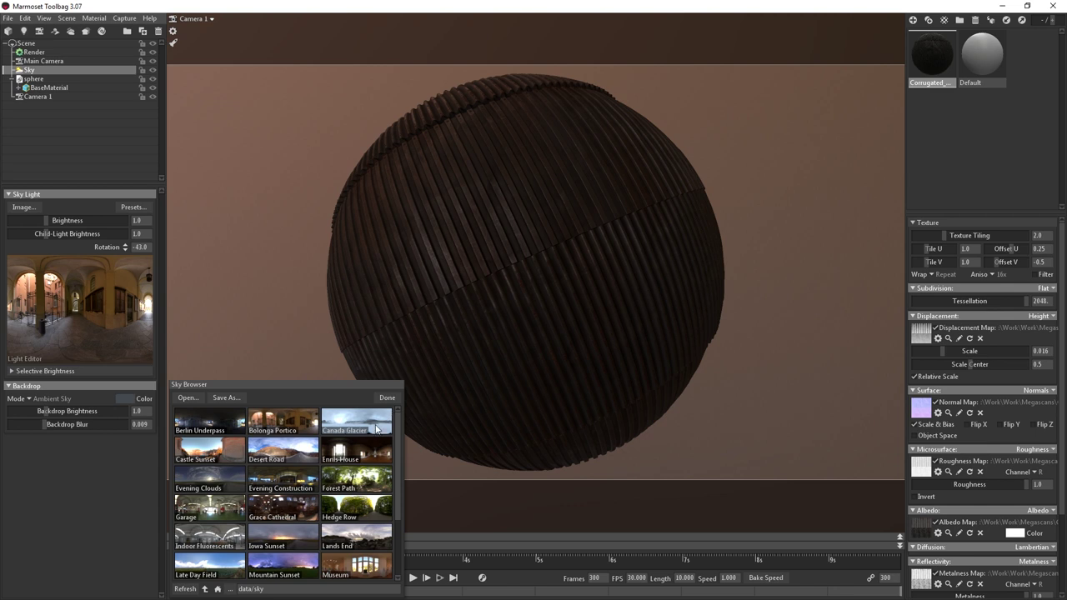
{"action": "left_click", "coordinate": [362, 451]}
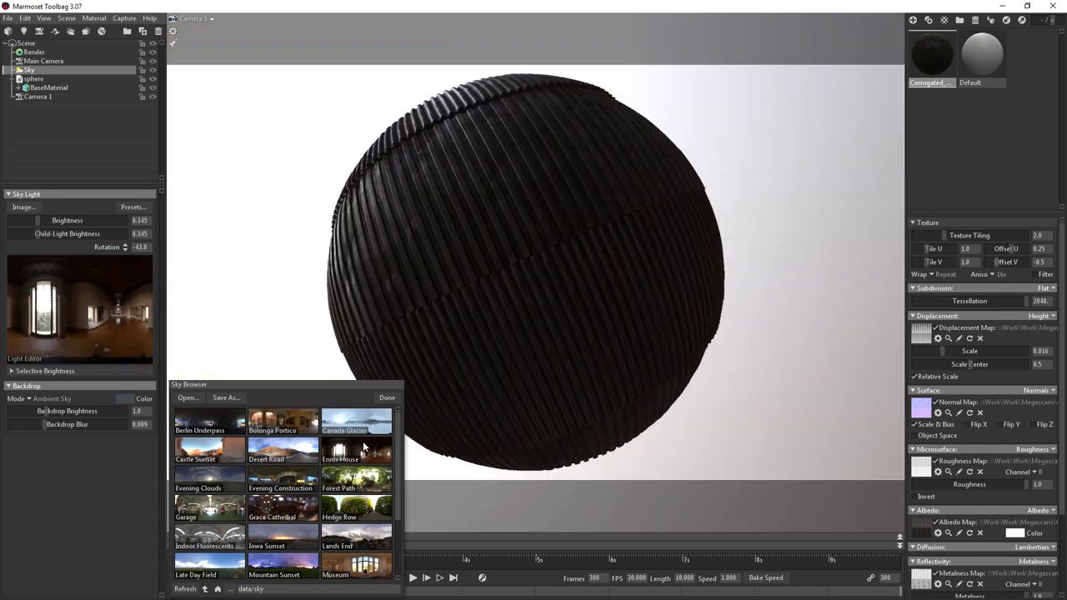
{"action": "left_click", "coordinate": [383, 397]}
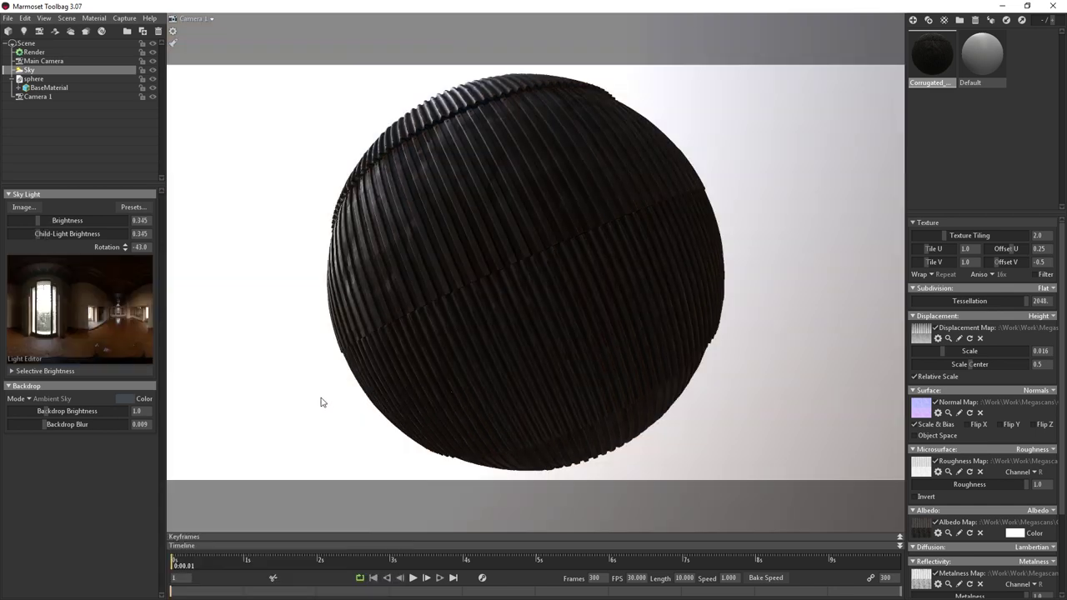
- Set the sky's backdrop brightness to 0.01, brightness to 0.488 and child-light brightness to 61.23, and rotate the lighting around the sphere
{"action": "left_click_drag", "start_coordinate": [46, 411], "coordinate": [19, 411]}
{"action": "left_click_drag", "start_coordinate": [224, 341], "coordinate": [713, 386], "text": "shift"}
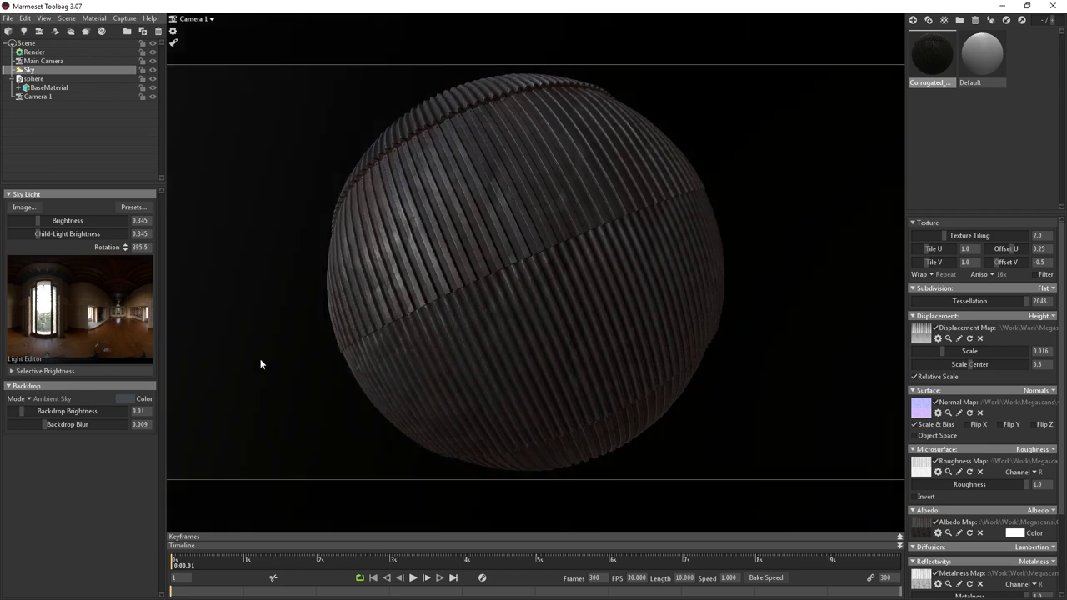
{"action": "mouse_move", "coordinate": [37, 220]}
{"action": "left_mouse_down"}
{"action": "mouse_move", "coordinate": [113, 234]}
{"action": "mouse_move", "coordinate": [218, 350]}
{"action": "mouse_move", "coordinate": [510, 361]}
{"action": "mouse_move", "coordinate": [726, 390]}
{"action": "mouse_move", "coordinate": [449, 391]}
{"action": "left_mouse_up"}
{"action": "left_click_drag", "start_coordinate": [335, 363], "coordinate": [157, 335], "text": "shift"}
- Set Camera 1's tone mapping to Hejl, sharpen strength to 1.626 and vignette strength to 1.03
{"action": "left_click", "coordinate": [40, 98]}
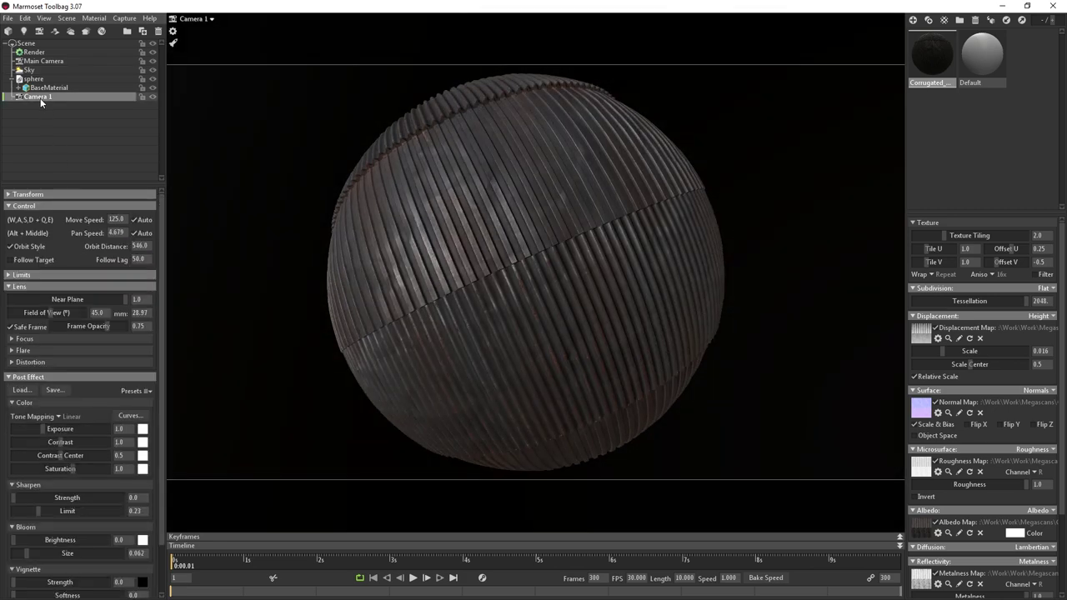
{"action": "left_click", "coordinate": [58, 416]}
{"action": "left_click", "coordinate": [72, 437]}
{"action": "scroll", "coordinate": [75, 423], "scroll_direction": "down", "scroll_amount": 1}
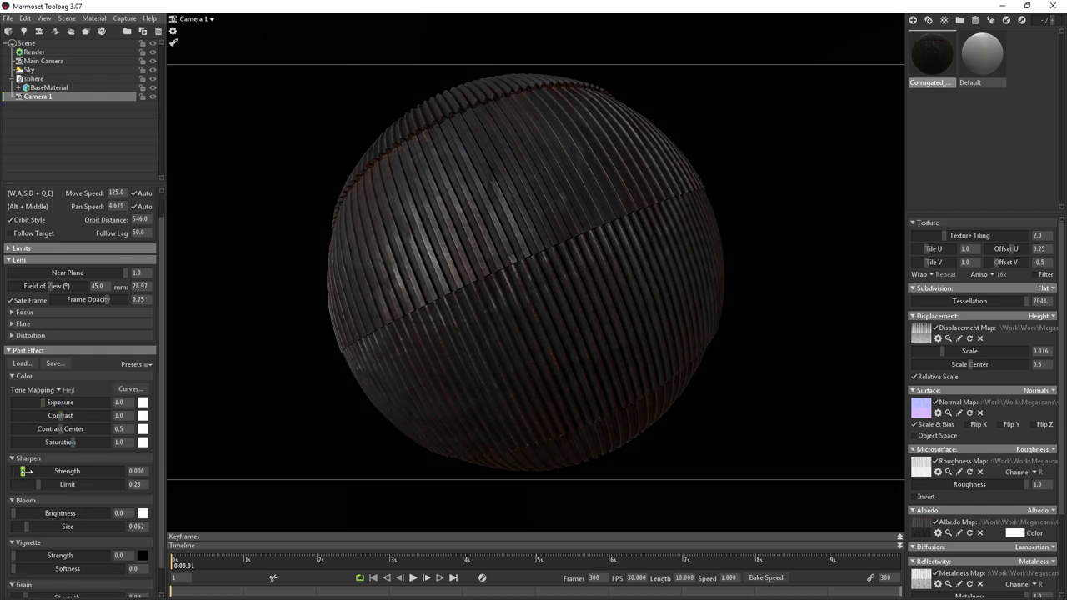
{"action": "left_click_drag", "start_coordinate": [27, 471], "coordinate": [73, 471]}
{"action": "left_click_drag", "start_coordinate": [18, 555], "coordinate": [81, 555]}
{"action": "right_click_drag", "start_coordinate": [286, 409], "coordinate": [341, 423], "text": "shift"}
- Shape Camera 1's RGB color curve into a gentle S with raised highlights and lowered shadows, and rotate the sky lighting
{"action": "left_click", "coordinate": [116, 392]}
{"action": "left_click", "coordinate": [298, 453]}
{"action": "left_click_drag", "start_coordinate": [284, 468], "coordinate": [276, 467]}
{"action": "left_click", "coordinate": [209, 552]}
{"action": "left_click", "coordinate": [191, 569]}
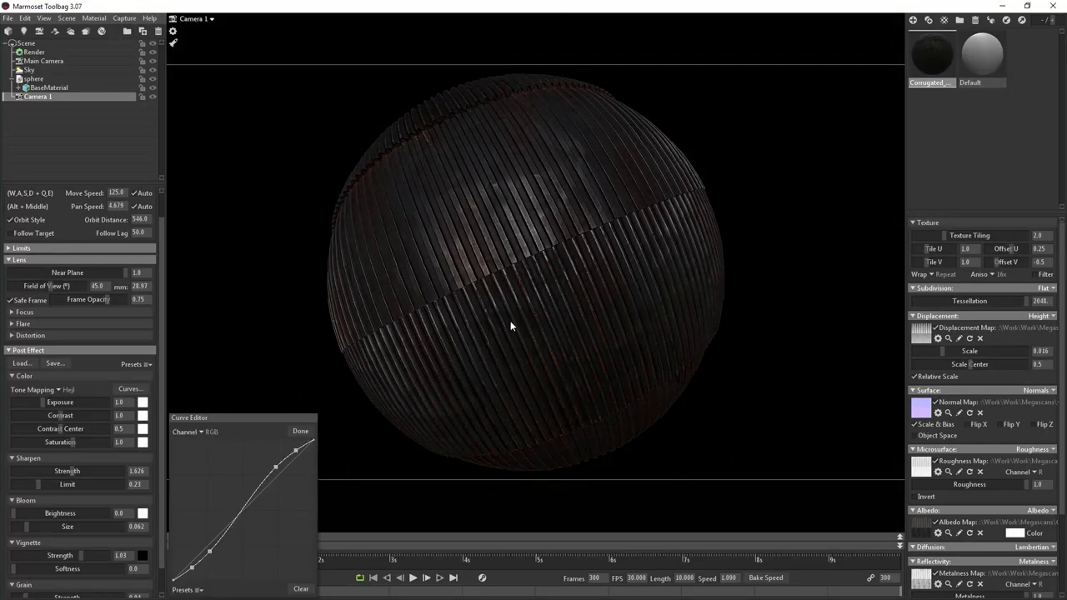
{"action": "left_click_drag", "start_coordinate": [512, 320], "coordinate": [214, 367], "text": "shift"}
{"action": "left_click", "coordinate": [307, 434]}
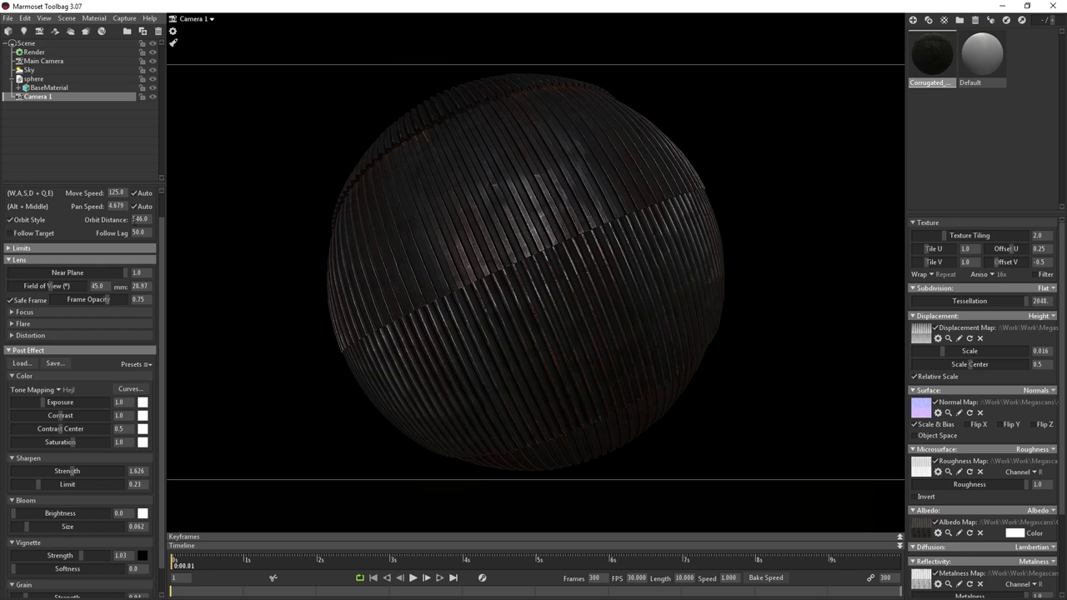
- Add a child light to the sky on the upper part of its preview image, right of the tall window
{"action": "left_click", "coordinate": [84, 71]}
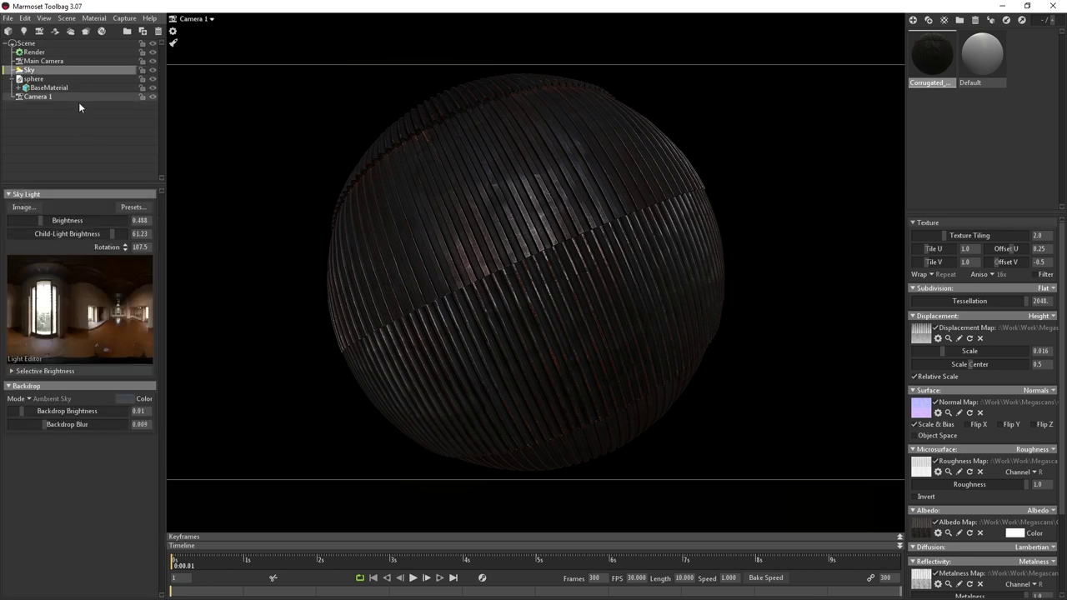
{"action": "left_click", "coordinate": [100, 273]}
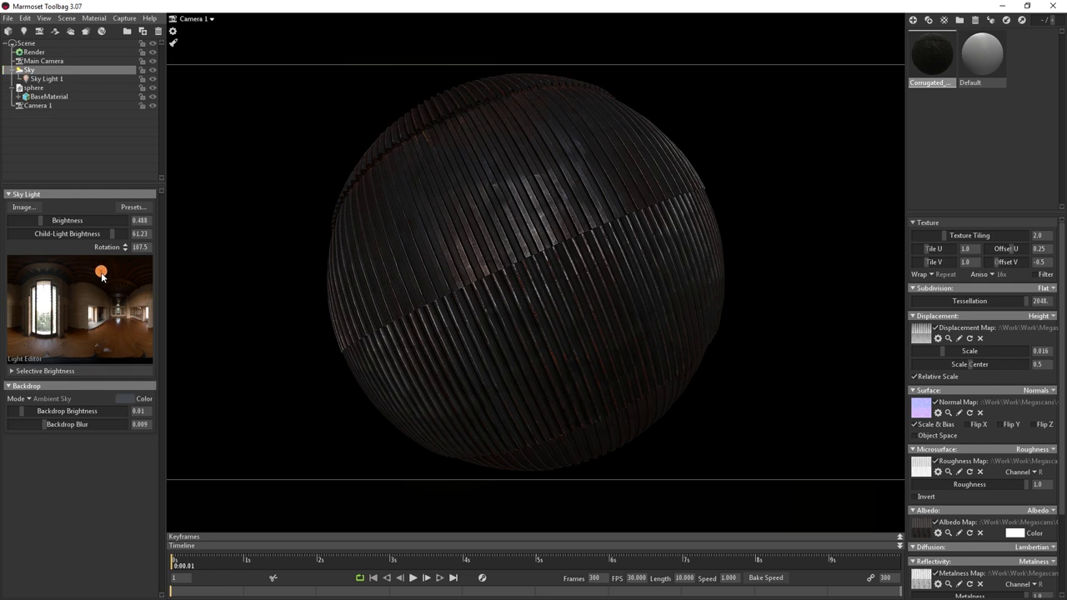
{"action": "left_click_drag", "start_coordinate": [98, 275], "coordinate": [103, 274]}
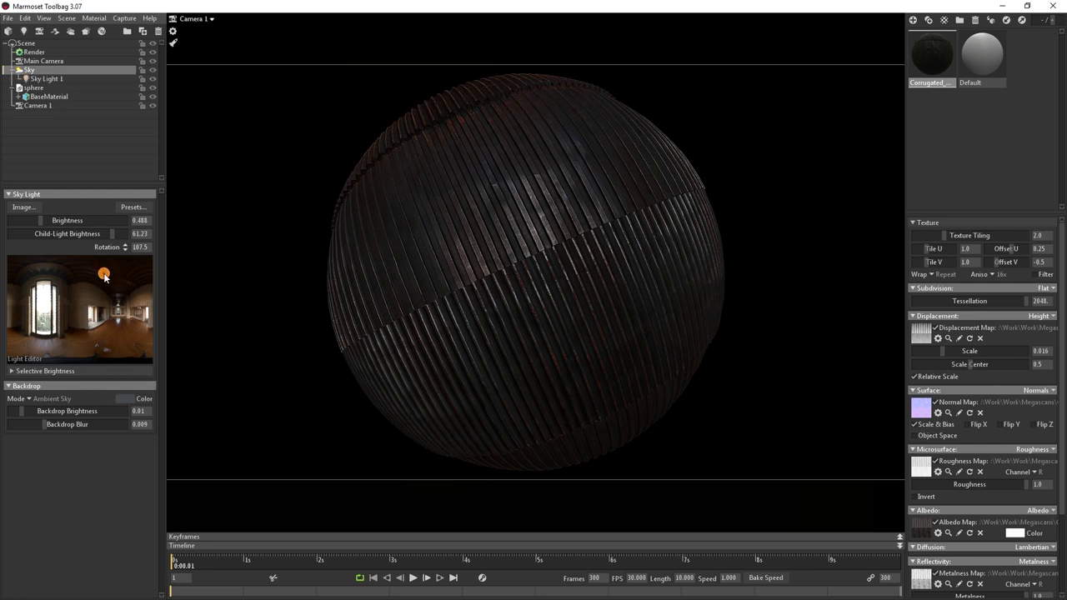
- Enable Contact Refinement for the new sky light and change its color to a warm near-white
{"action": "left_click", "coordinate": [50, 80]}
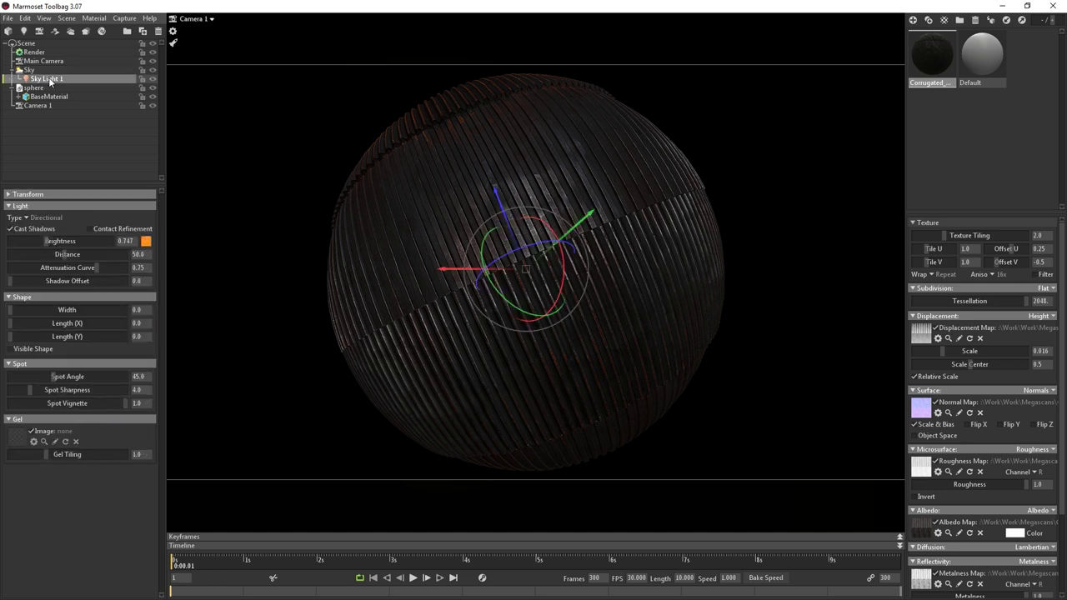
{"action": "left_click", "coordinate": [91, 228]}
{"action": "left_click", "coordinate": [146, 242]}
{"action": "left_click_drag", "start_coordinate": [223, 486], "coordinate": [174, 450]}
{"action": "left_click", "coordinate": [424, 457]}
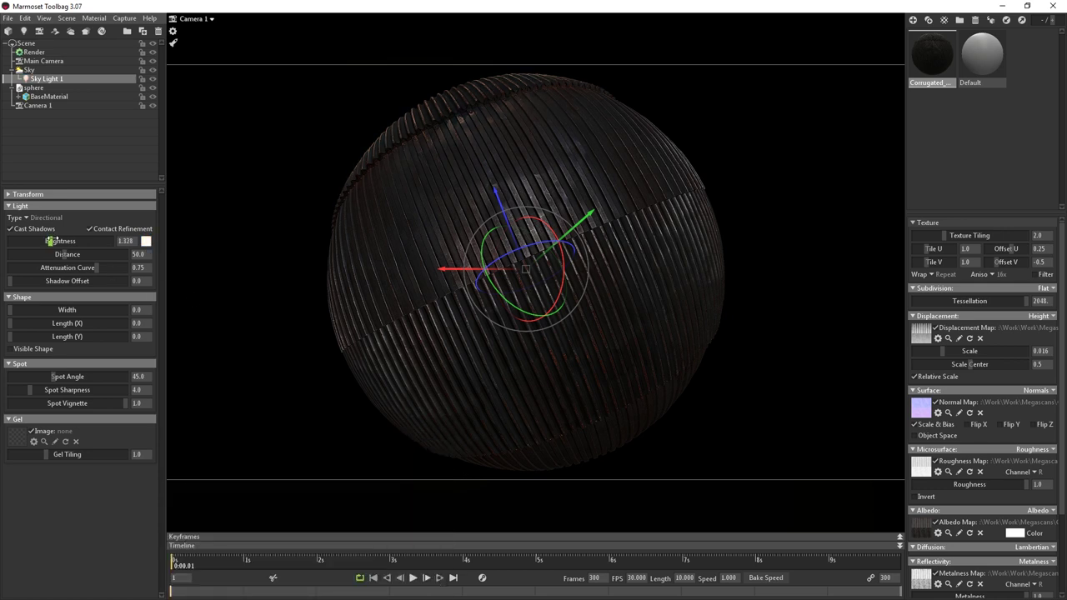
- Raise Sky Light 1's brightness to 15.29 and slightly increase its shape width
{"action": "left_click_drag", "start_coordinate": [52, 241], "coordinate": [74, 241]}
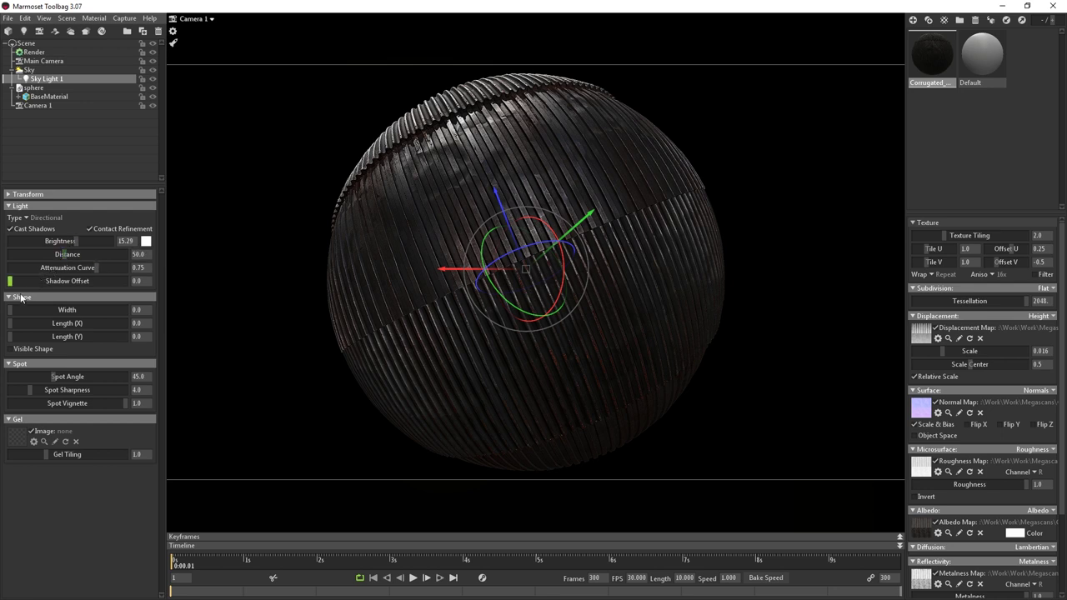
{"action": "left_click_drag", "start_coordinate": [12, 309], "coordinate": [22, 309]}
- Add a second child light to the sky on the upper part of its preview image, between the tall window and Sky Light 1
{"action": "left_click", "coordinate": [65, 70]}
{"action": "left_click", "coordinate": [74, 278]}
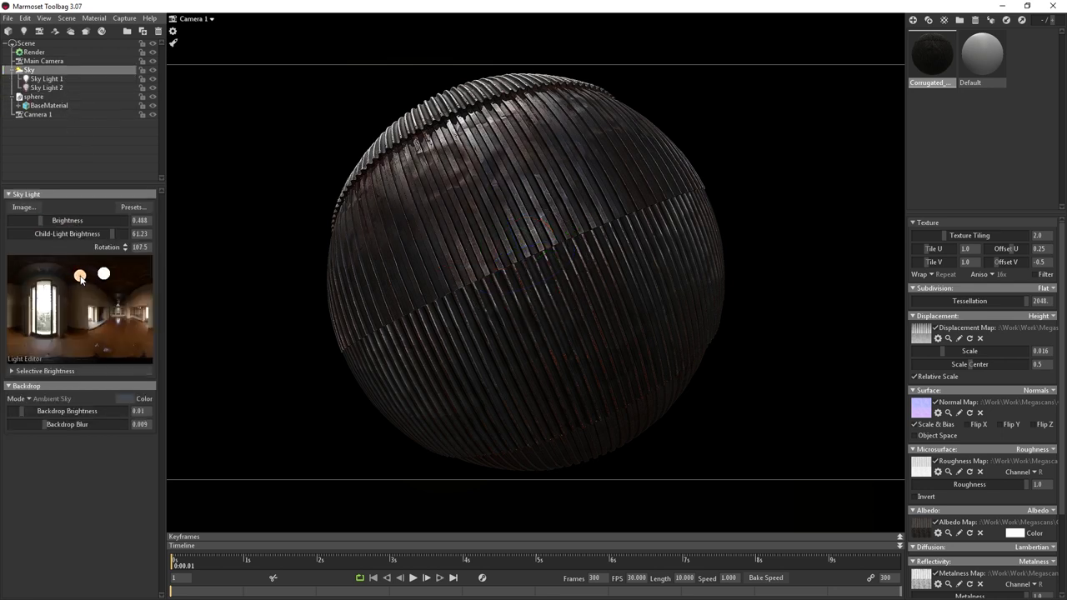
{"action": "left_click", "coordinate": [50, 87]}
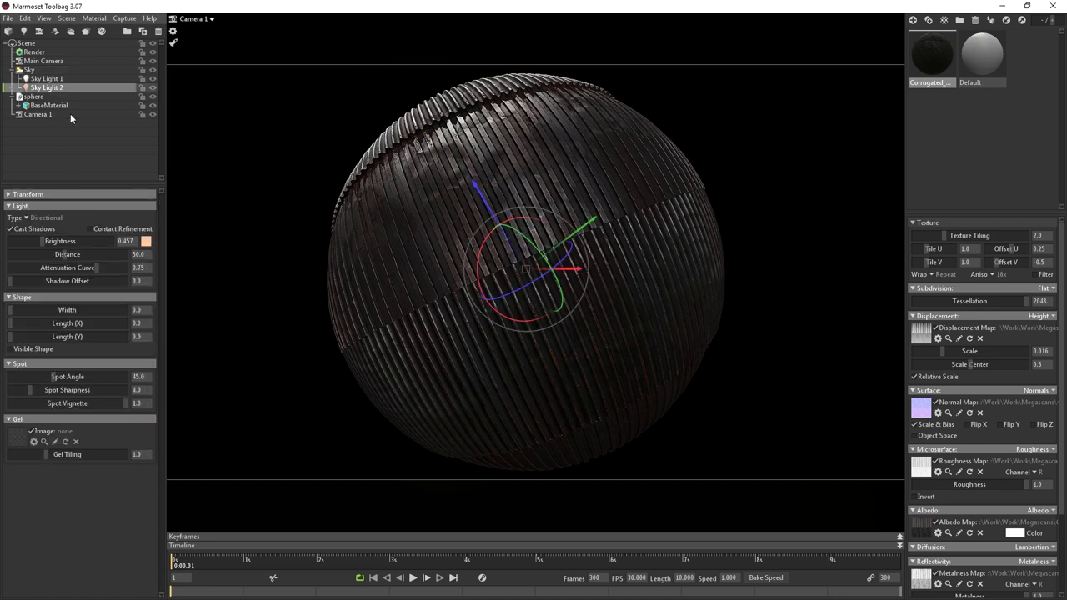
- Make Sky Light 2 near-white with Contact Refinement, brightness about 15.3 and a slightly increased shape width
{"action": "left_click", "coordinate": [145, 241]}
{"action": "left_click", "coordinate": [201, 470]}
{"action": "left_click", "coordinate": [422, 456]}
{"action": "left_click_drag", "start_coordinate": [67, 241], "coordinate": [77, 241]}
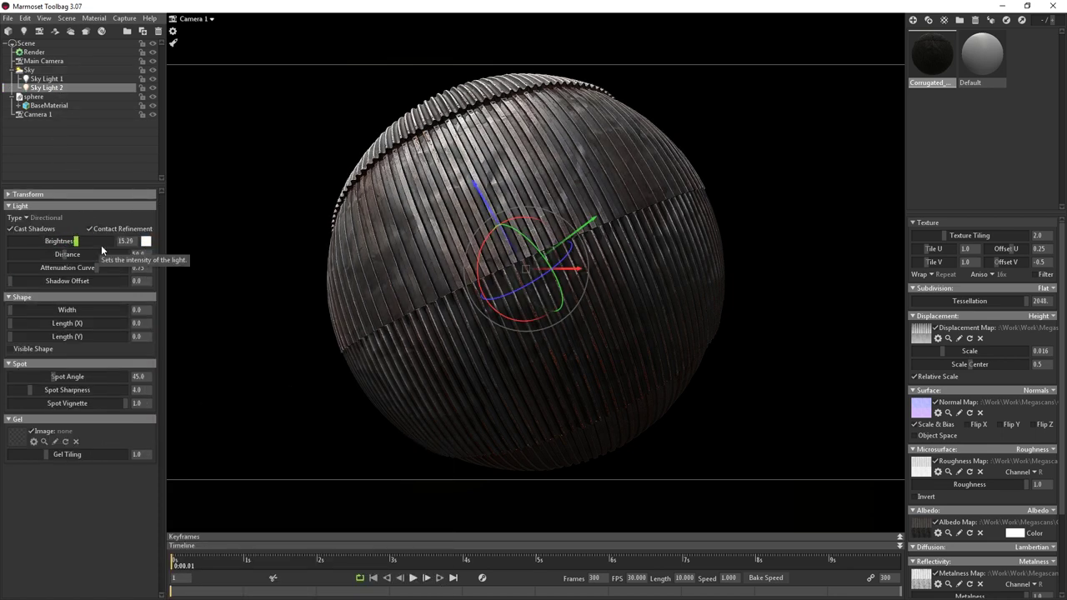
{"action": "left_click_drag", "start_coordinate": [13, 309], "coordinate": [26, 309]}
{"action": "left_click", "coordinate": [201, 305]}
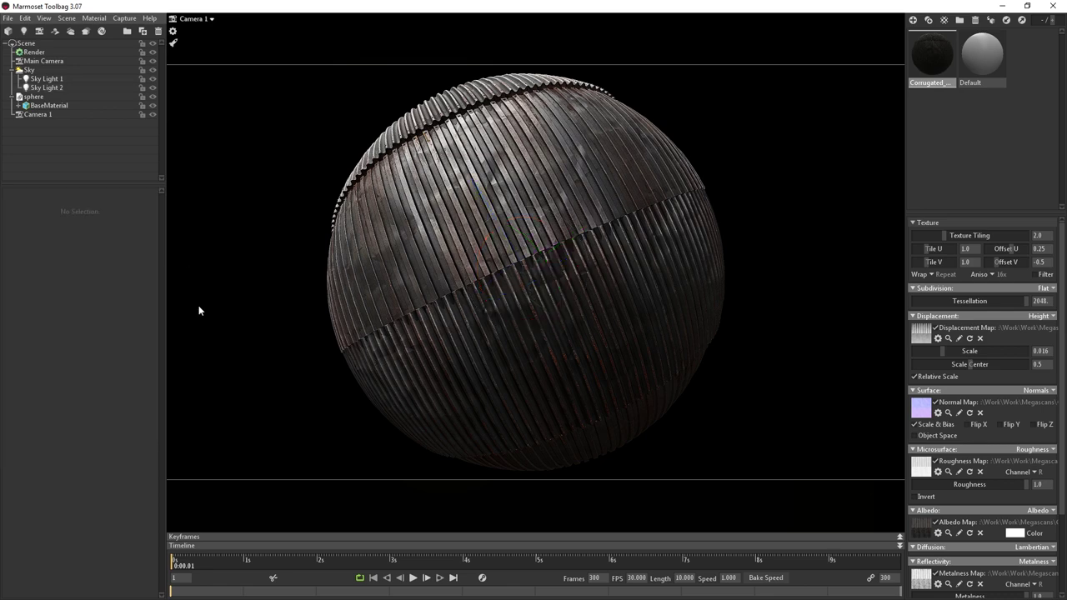
- Rotate the sky lighting and add a third child light over the distant bright windows in the sky preview image
{"action": "right_click_drag", "start_coordinate": [201, 305], "coordinate": [767, 361], "text": "shift"}
{"action": "left_click", "coordinate": [30, 70]}
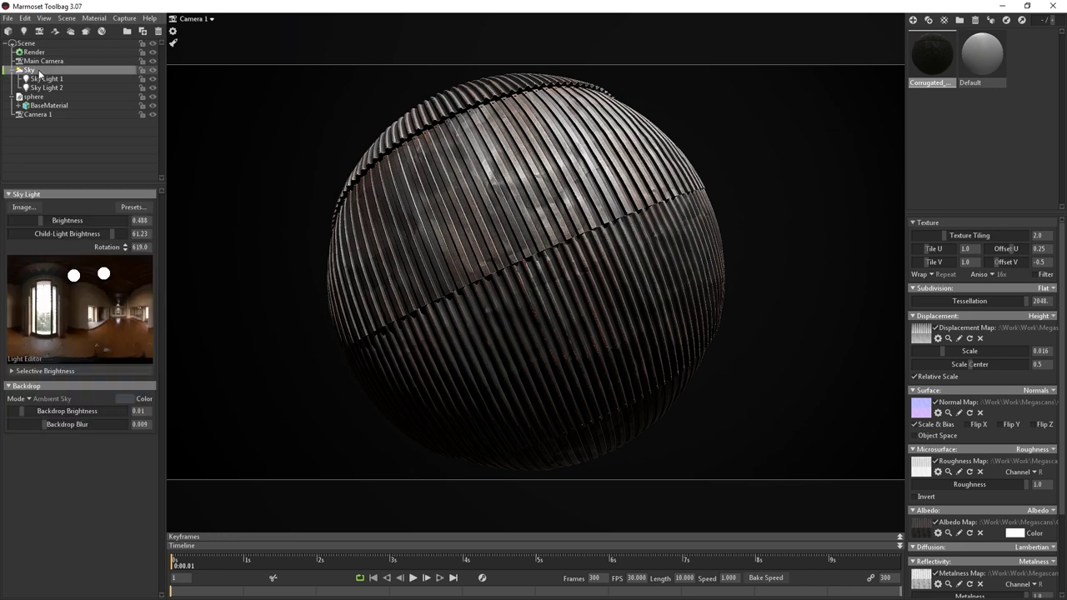
{"action": "left_click", "coordinate": [123, 313]}
{"action": "left_click_drag", "start_coordinate": [124, 314], "coordinate": [126, 316]}
- Set Sky Light 3's brightness to 9.418 and change its color to a very pale blue
{"action": "left_click", "coordinate": [47, 96]}
{"action": "left_click_drag", "start_coordinate": [86, 240], "coordinate": [71, 241]}
{"action": "left_click", "coordinate": [146, 241]}
{"action": "left_click", "coordinate": [146, 241]}
{"action": "left_click", "coordinate": [146, 241]}
{"action": "left_click", "coordinate": [326, 513]}
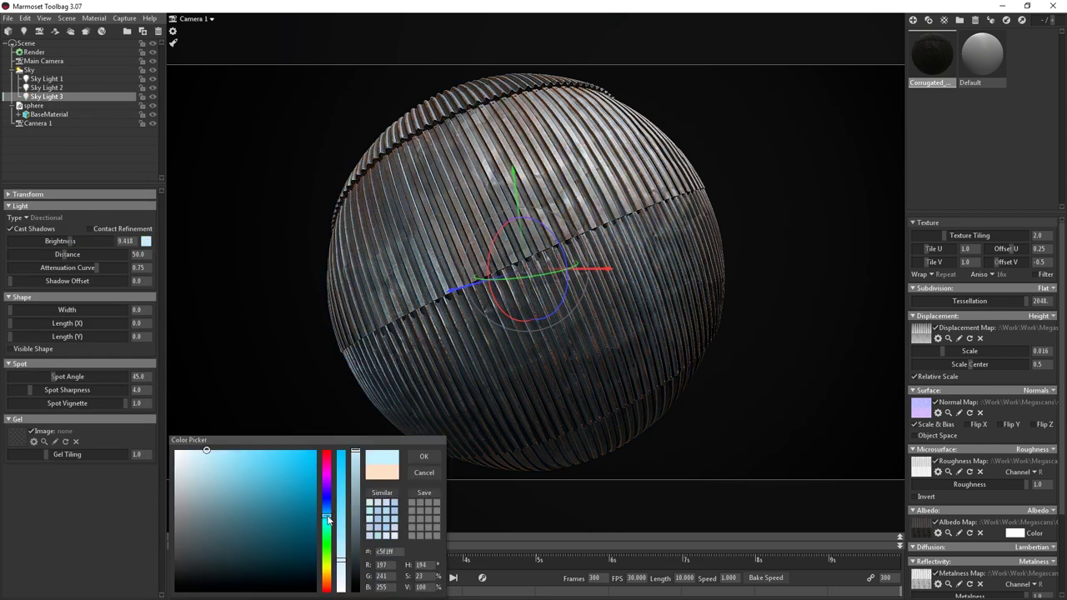
{"action": "left_click_drag", "start_coordinate": [206, 452], "coordinate": [190, 451]}
{"action": "left_click", "coordinate": [426, 456]}
- Enable Contact Refinement for Sky Light 3 and set its shape width to 1.219
{"action": "left_click", "coordinate": [90, 228]}
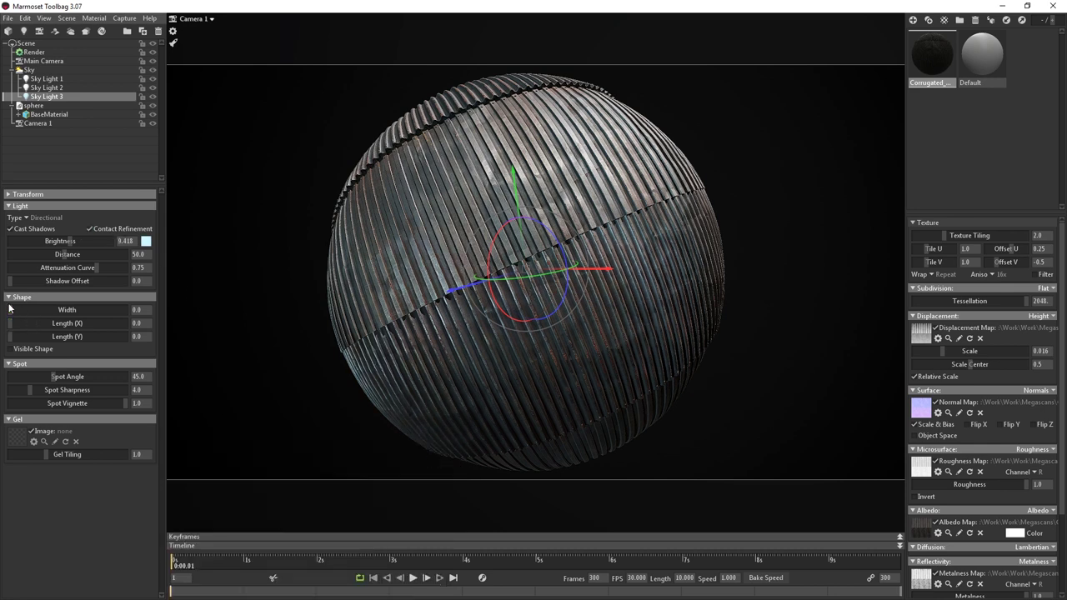
{"action": "left_click_drag", "start_coordinate": [13, 309], "coordinate": [22, 310]}
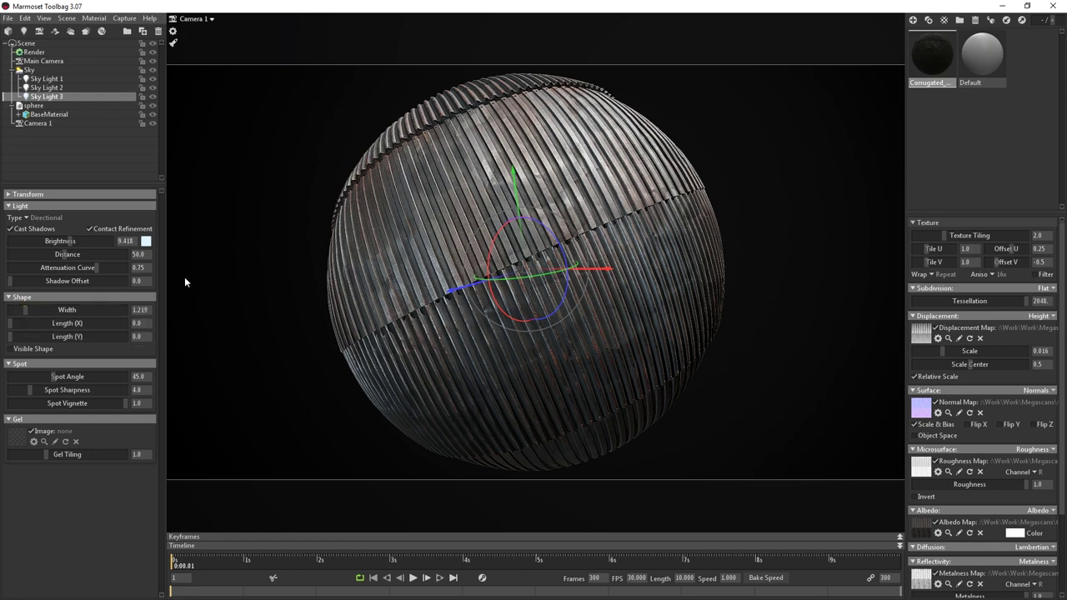
- Rotate the sky lighting and add a fourth child light just below the tall window in the sky preview image
{"action": "left_click_drag", "start_coordinate": [200, 271], "coordinate": [488, 294], "text": "shift"}
{"action": "left_click", "coordinate": [40, 71]}
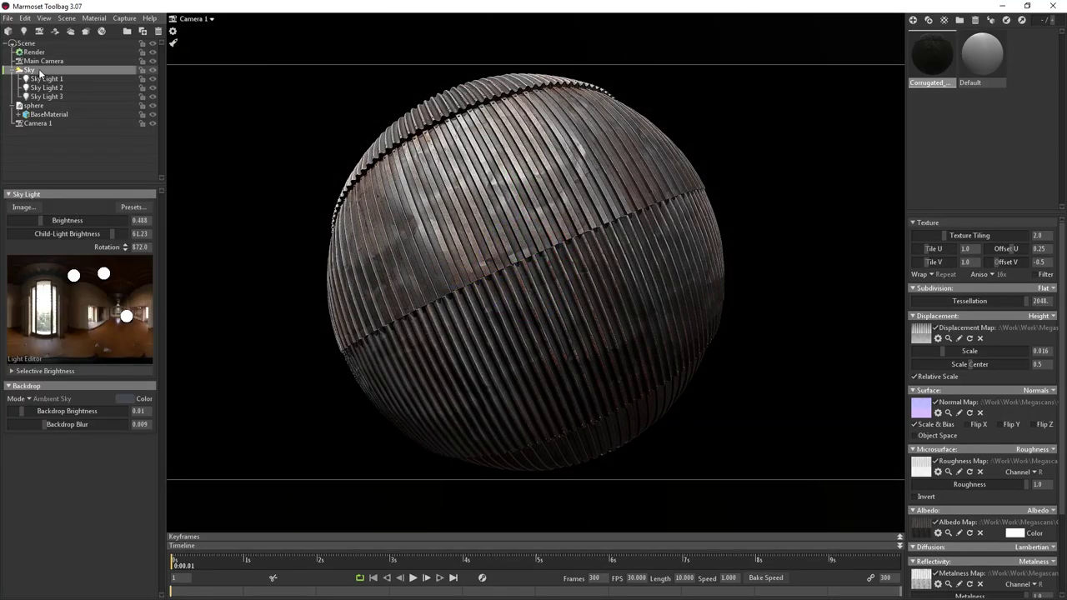
{"action": "left_click_drag", "start_coordinate": [35, 334], "coordinate": [33, 332]}
{"action": "left_click", "coordinate": [47, 105]}
- Make Sky Light 4 white with Contact Refinement and slightly lower brightness, and rotate the sky lighting around the sphere
{"action": "left_click", "coordinate": [145, 241]}
{"action": "left_click", "coordinate": [174, 450]}
{"action": "left_click", "coordinate": [413, 456]}
{"action": "left_click", "coordinate": [127, 228]}
{"action": "left_click_drag", "start_coordinate": [64, 242], "coordinate": [59, 242]}
{"action": "left_click", "coordinate": [235, 300]}
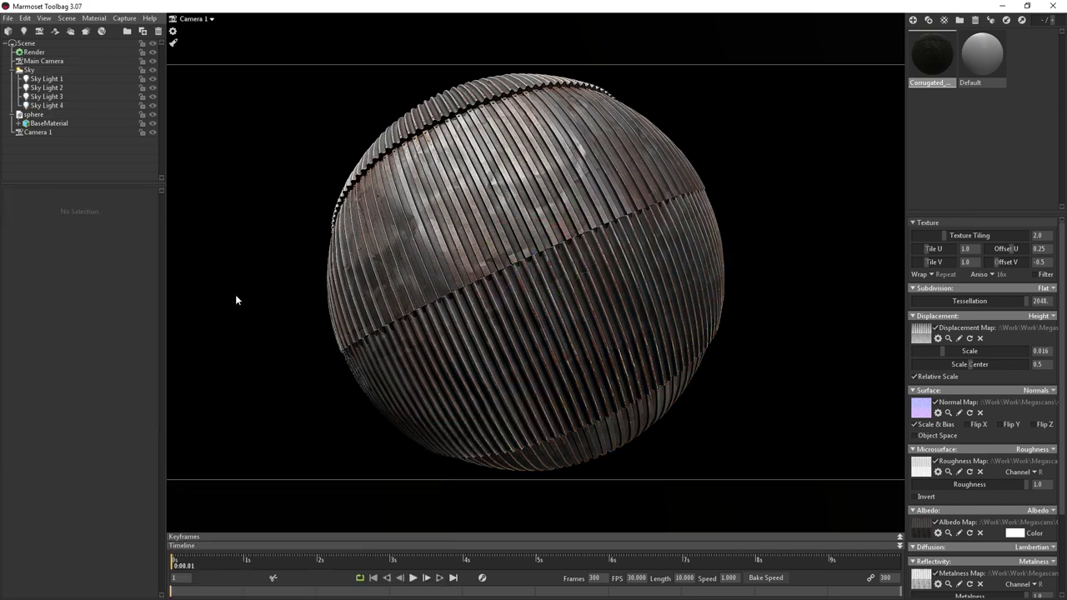
{"action": "left_click_drag", "start_coordinate": [236, 300], "coordinate": [700, 358], "text": "shift"}
- Enable depth of field on Camera 1 with near blur 0.0 and max bokeh size 4.0
{"action": "left_click", "coordinate": [43, 134]}
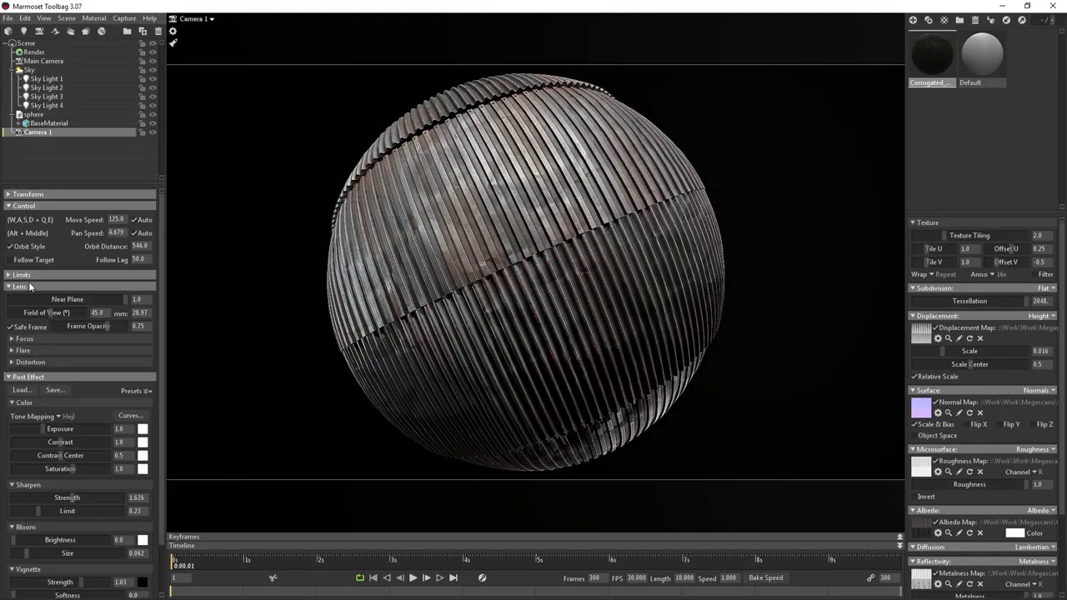
{"action": "left_click", "coordinate": [19, 340]}
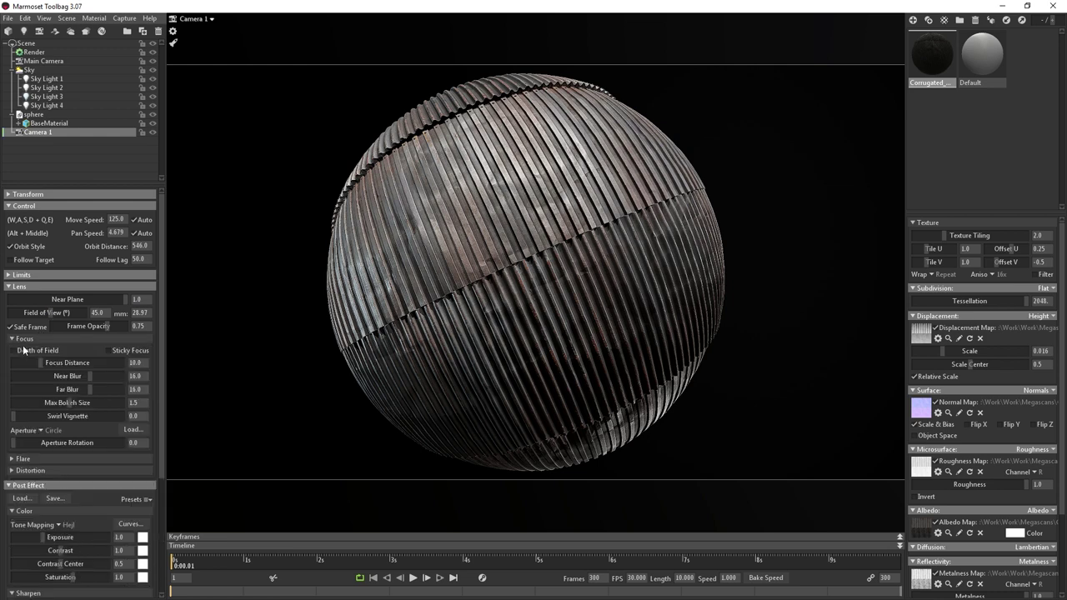
{"action": "left_click", "coordinate": [14, 350]}
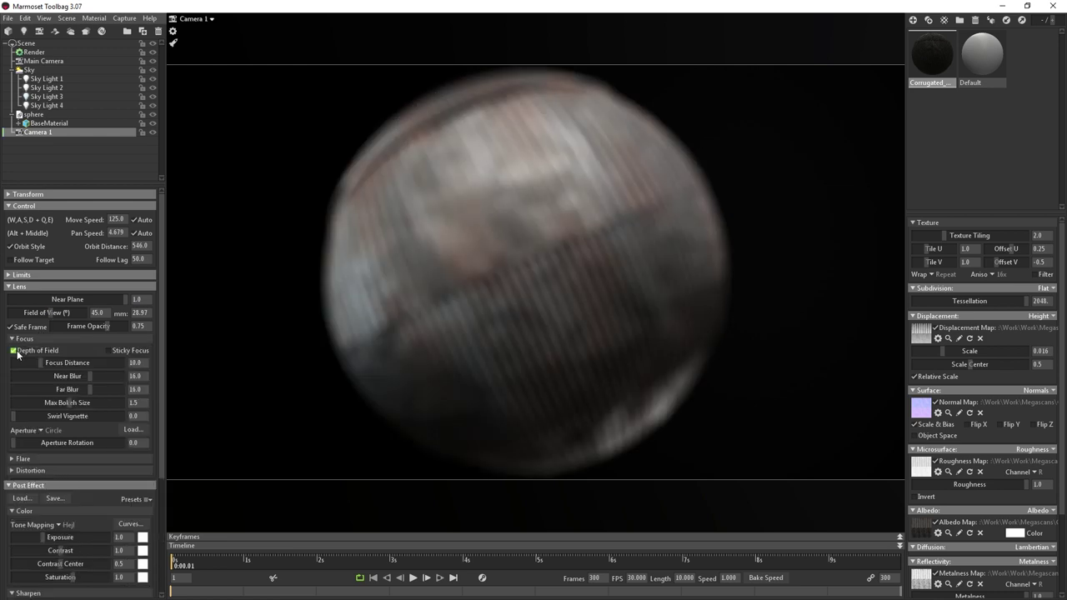
{"action": "left_click_drag", "start_coordinate": [86, 376], "coordinate": [12, 376]}
{"action": "left_click_drag", "start_coordinate": [71, 404], "coordinate": [163, 412]}
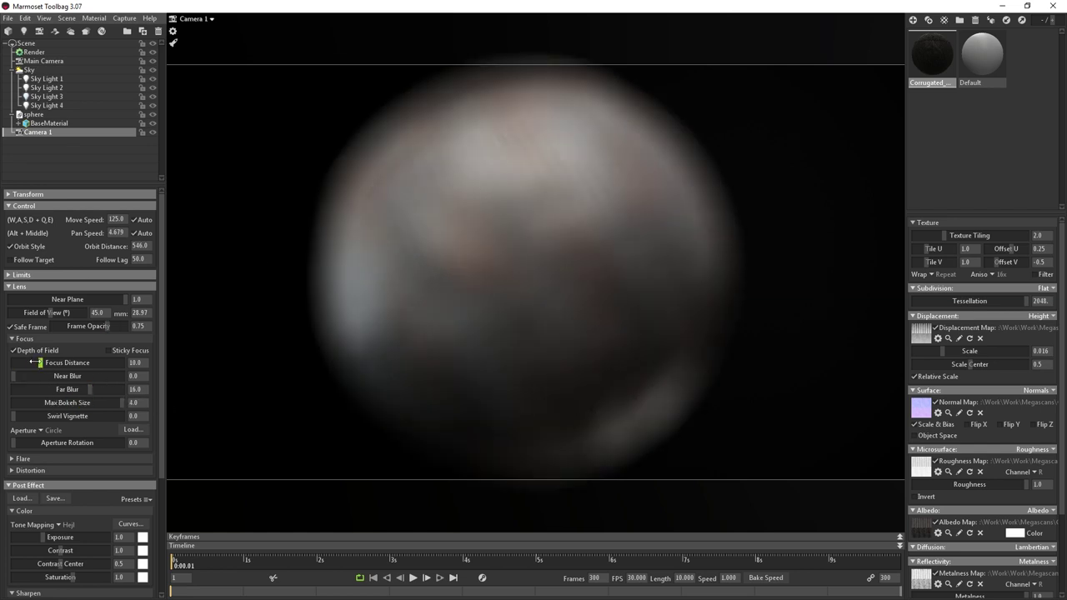
- Focus Camera 1 on the upper part of the sphere at distance 480.9 and set far blur to 1.84
{"action": "left_click_drag", "start_coordinate": [35, 362], "coordinate": [67, 362]}
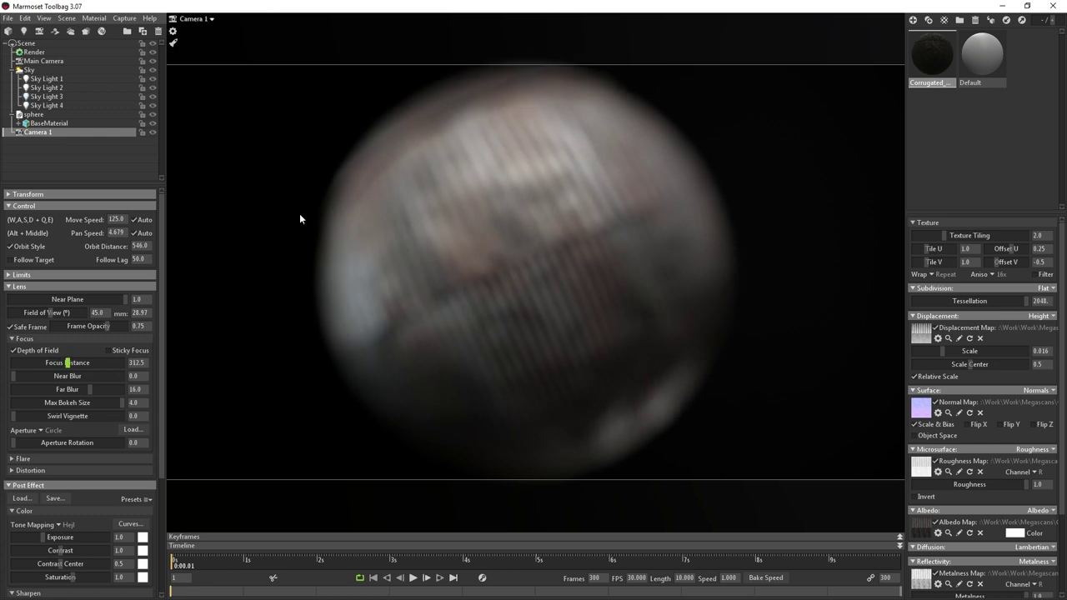
{"action": "left_click", "coordinate": [566, 115], "text": "ctrl"}
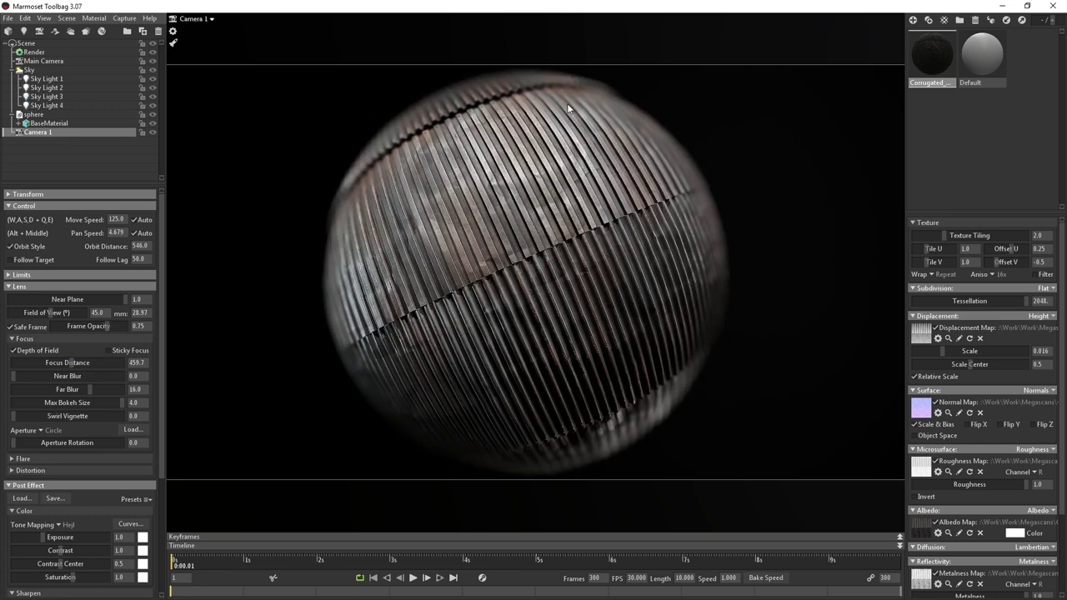
{"action": "middle_click", "coordinate": [574, 102]}
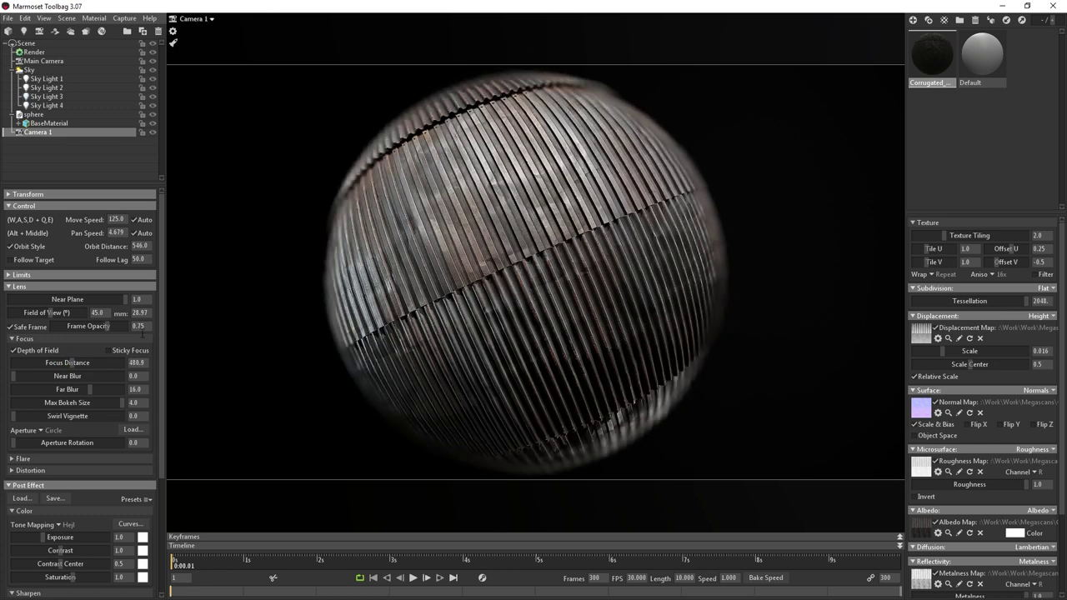
{"action": "left_click_drag", "start_coordinate": [91, 392], "coordinate": [38, 384]}
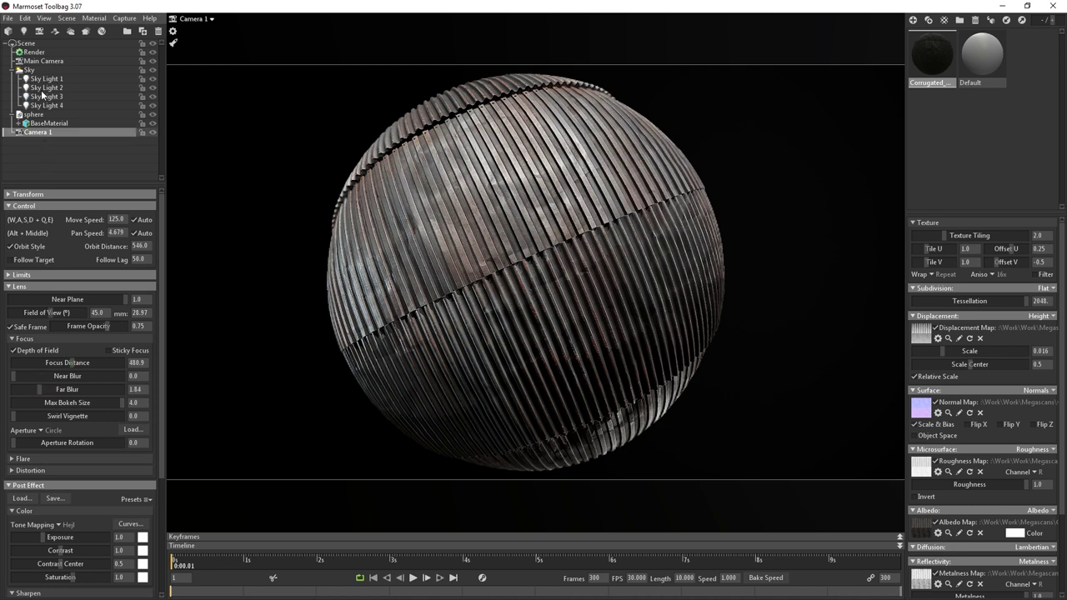
- Enable Local Reflections and Internal Refraction in the render's lighting settings
{"action": "left_click", "coordinate": [37, 52]}
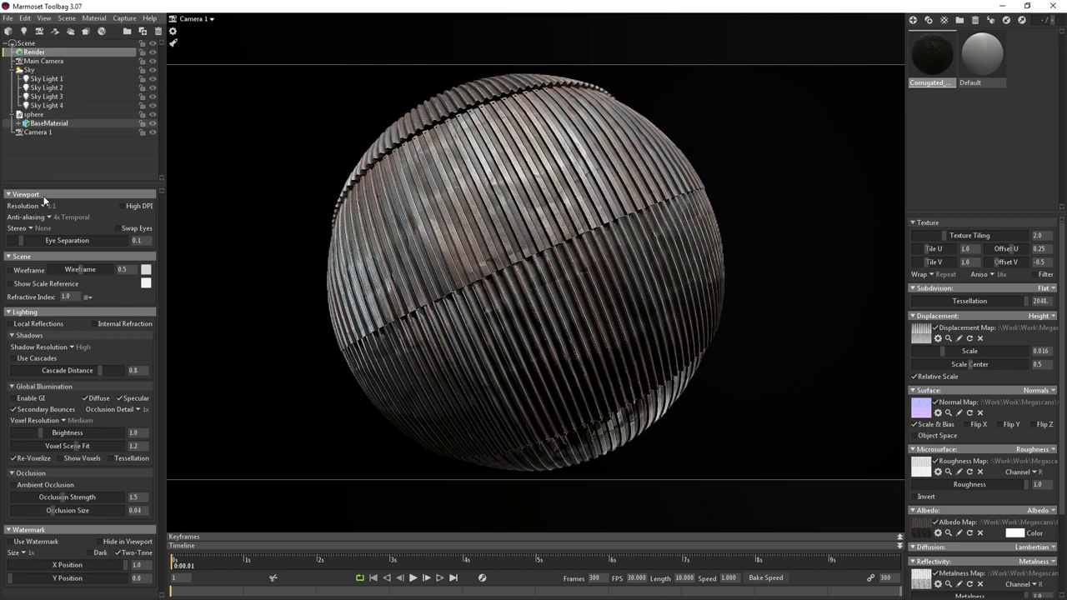
{"action": "left_click", "coordinate": [11, 324]}
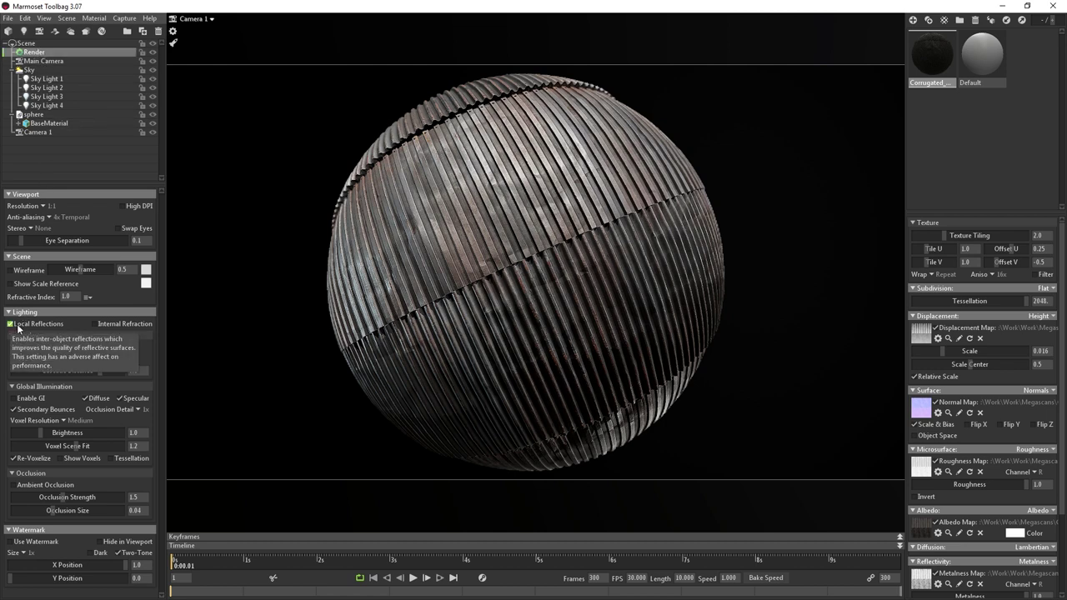
{"action": "left_click", "coordinate": [95, 324]}
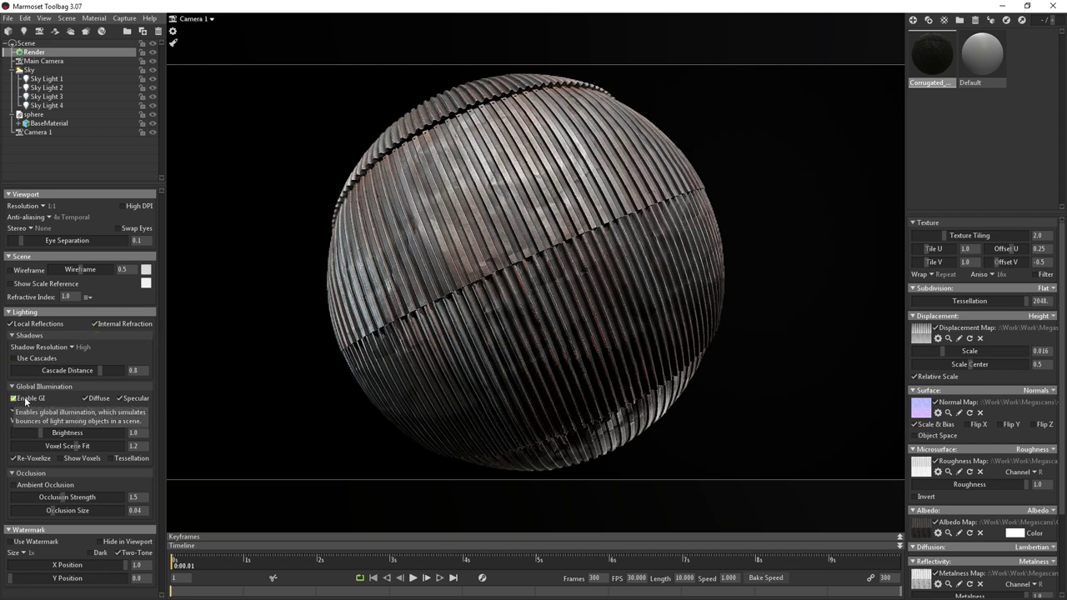
- Enable global illumination without its specular part, and ambient occlusion with increased strength and a slightly larger size
{"action": "left_click", "coordinate": [14, 398]}
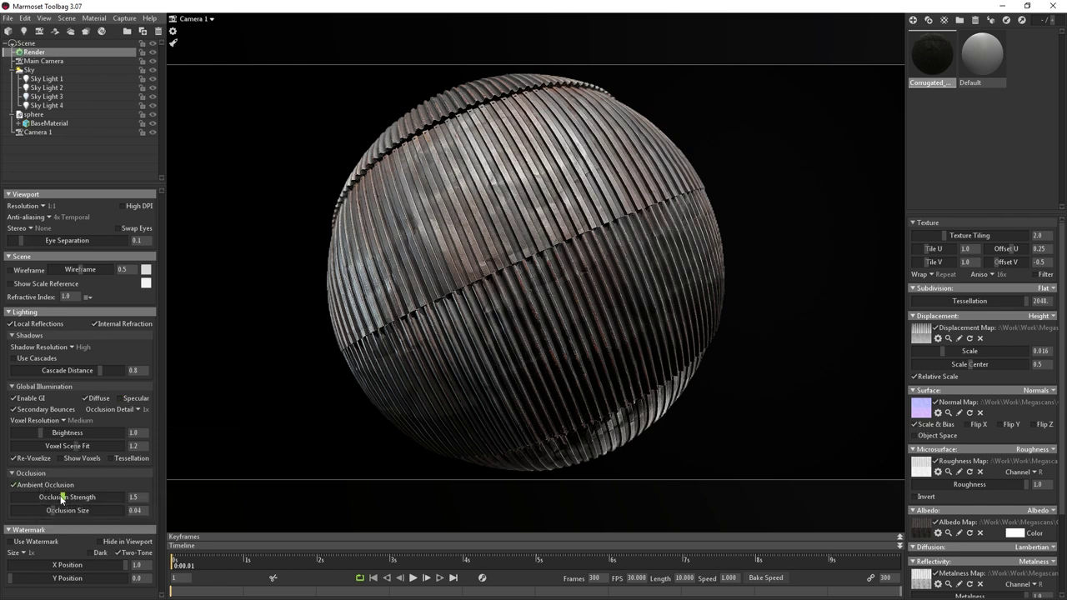
{"action": "left_click_drag", "start_coordinate": [62, 497], "coordinate": [148, 500]}
{"action": "left_click_drag", "start_coordinate": [52, 510], "coordinate": [58, 510]}
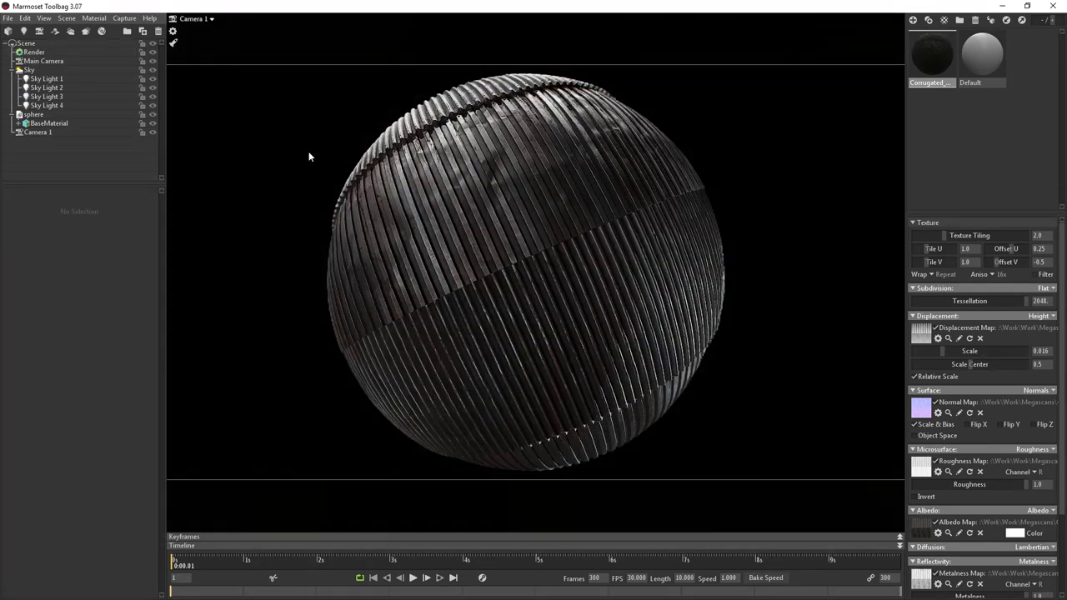
- Set the image capture size to 5000 by 5000 pixels
{"action": "left_click", "coordinate": [125, 18]}
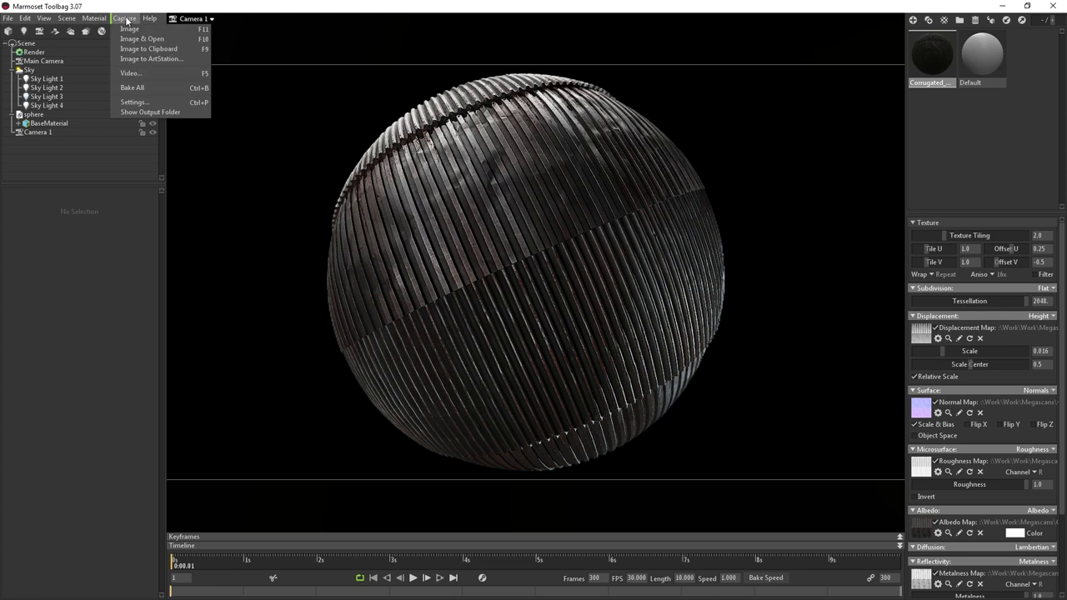
{"action": "left_click", "coordinate": [175, 105]}
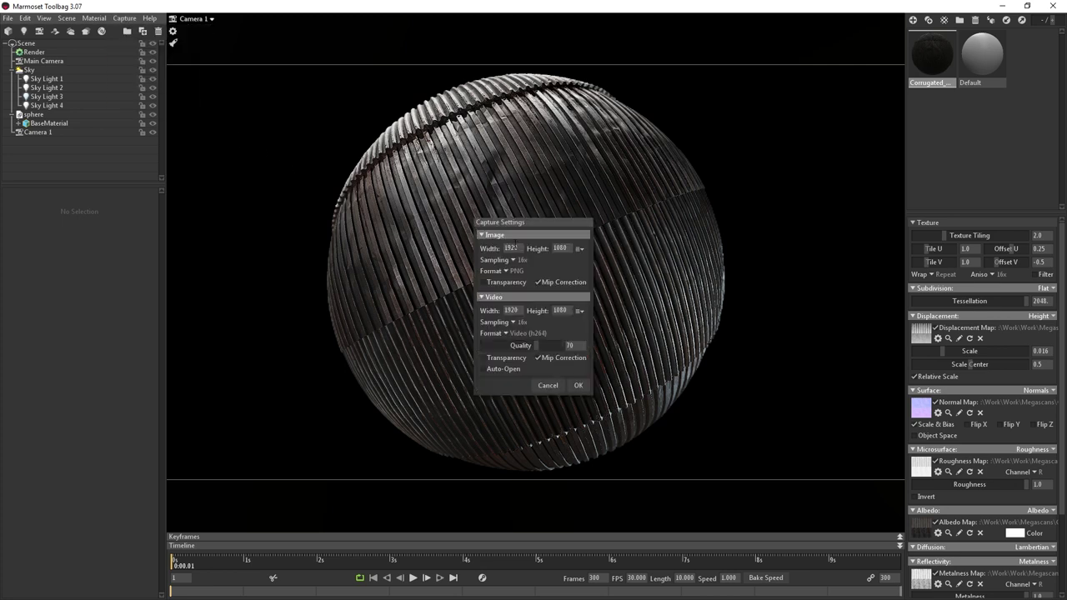
{"action": "double_click", "coordinate": [514, 249]}
{"action": "type", "text": "5000"}
{"action": "key", "text": "Return"}
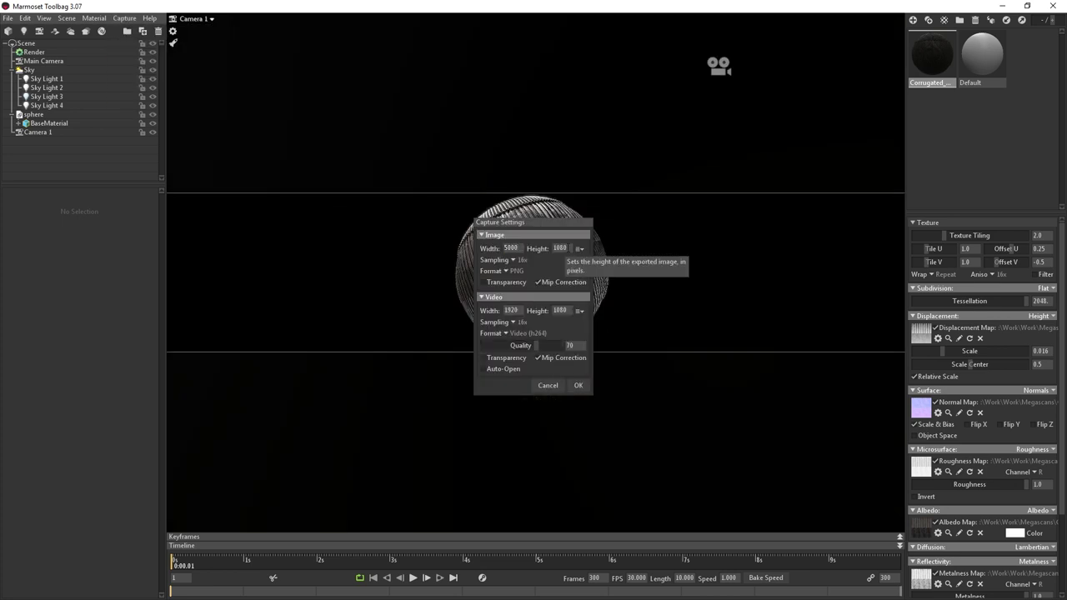
{"action": "double_click", "coordinate": [559, 248]}
{"action": "type", "text": "5000"}
{"action": "key", "text": "Return"}
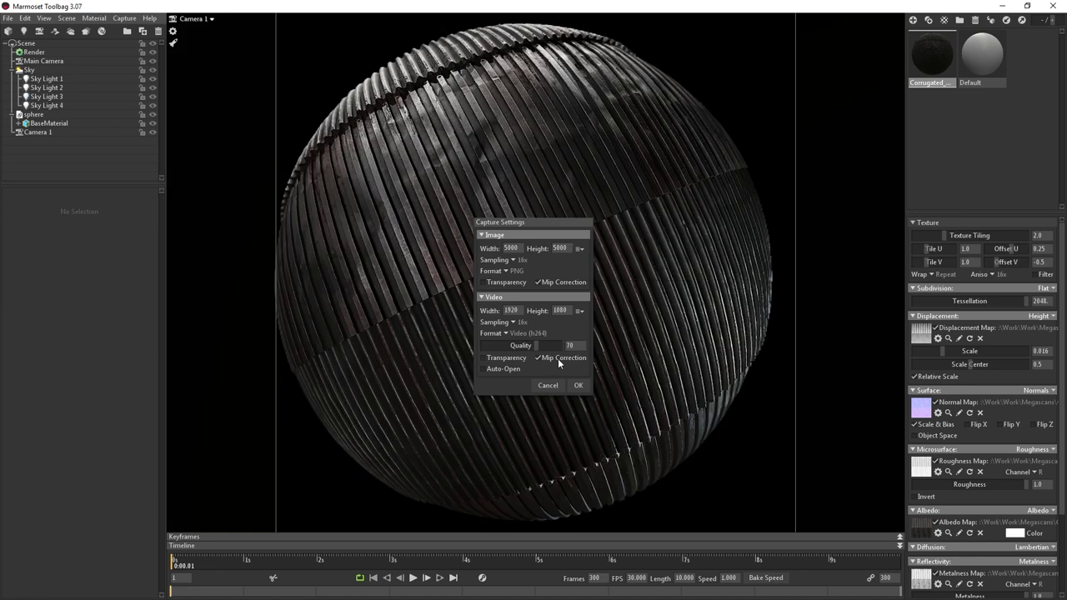
{"action": "left_click", "coordinate": [547, 385]}
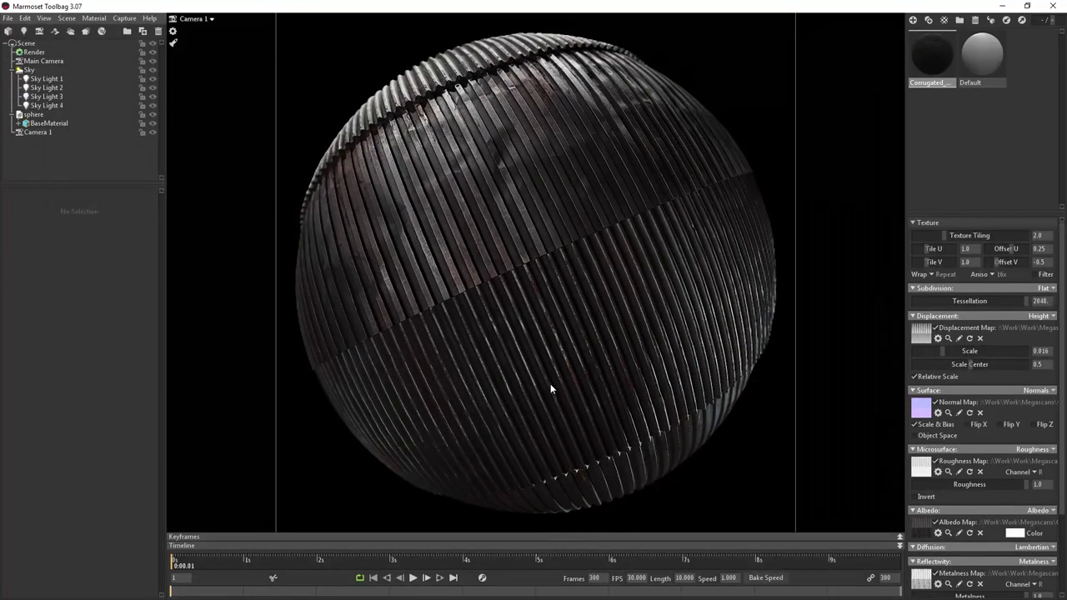
- Reduce Camera 1's depth-of-field far blur to 1.202
{"action": "left_click", "coordinate": [40, 132]}
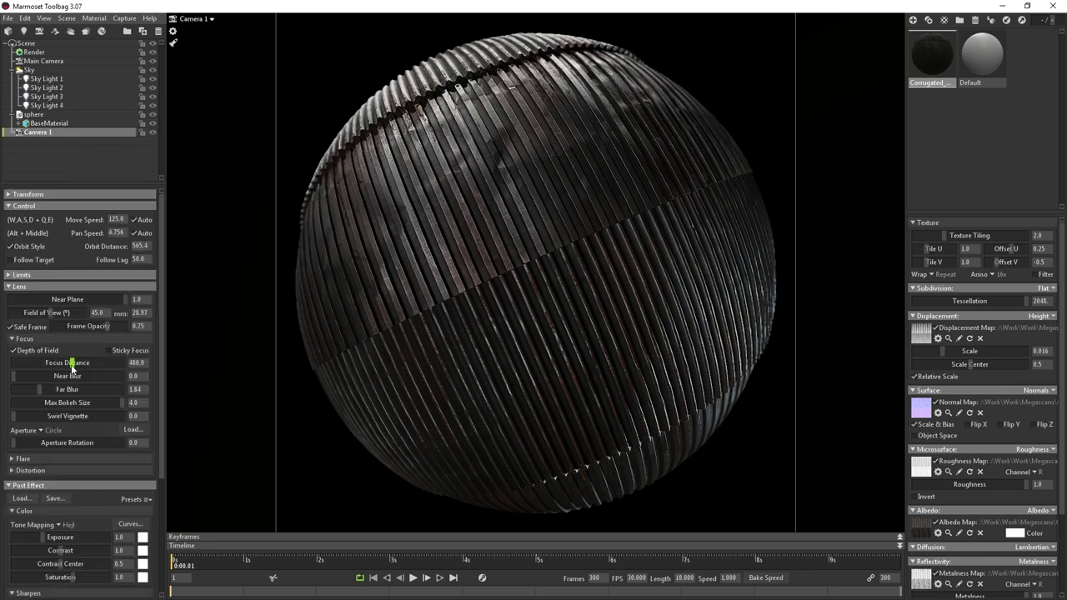
{"action": "left_click_drag", "start_coordinate": [38, 390], "coordinate": [36, 391]}
{"action": "mouse_move", "coordinate": [435, 419]}
{"action": "left_mouse_down"}
{"action": "mouse_move", "coordinate": [750, 453]}
{"action": "mouse_move", "coordinate": [537, 454]}
{"action": "mouse_move", "coordinate": [555, 453]}
{"action": "left_mouse_up"}
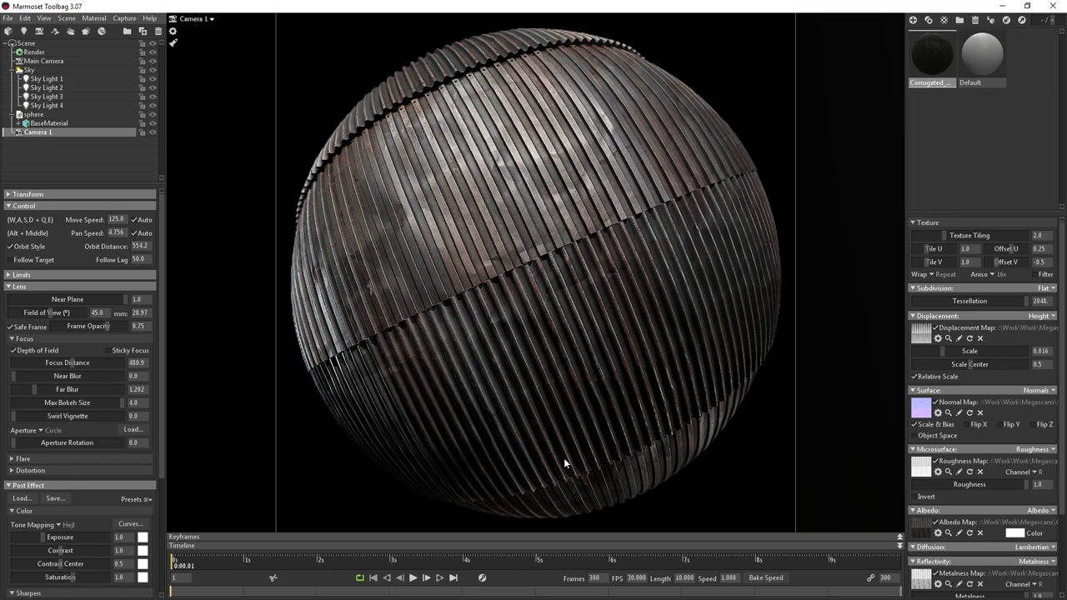
- Rotate the sky lighting around the sphere to leave its lower half mostly in shadow
{"action": "left_click", "coordinate": [123, 19]}
{"action": "left_click_drag", "start_coordinate": [344, 227], "coordinate": [387, 233], "text": "shift"}
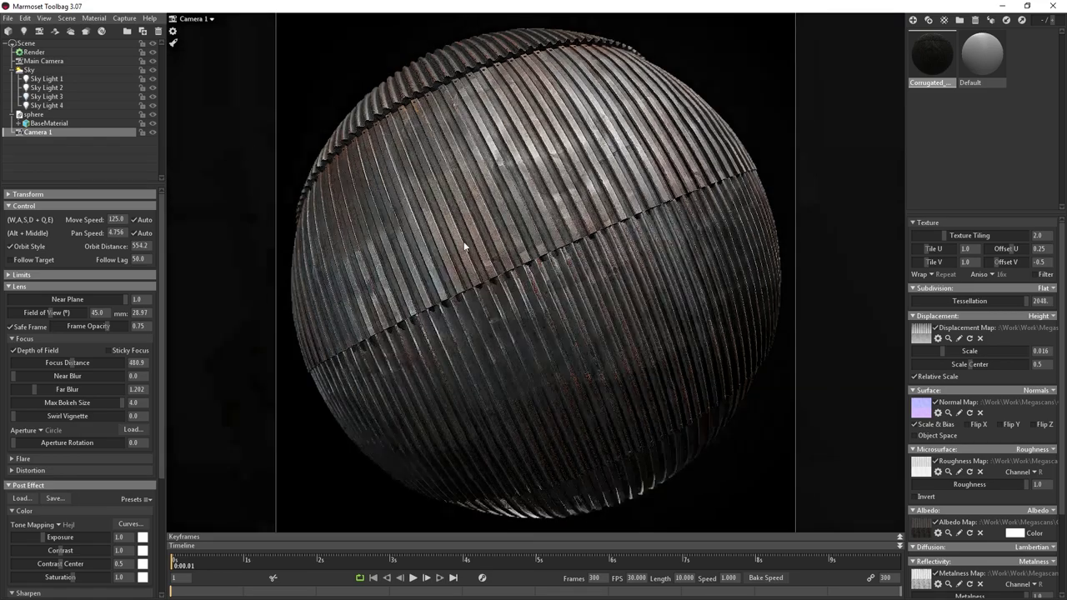
{"action": "left_click_drag", "start_coordinate": [469, 241], "coordinate": [1034, 318]}
- Add a turntable to the scene that holds the Sky and its four child lights
{"action": "left_click", "coordinate": [50, 70]}
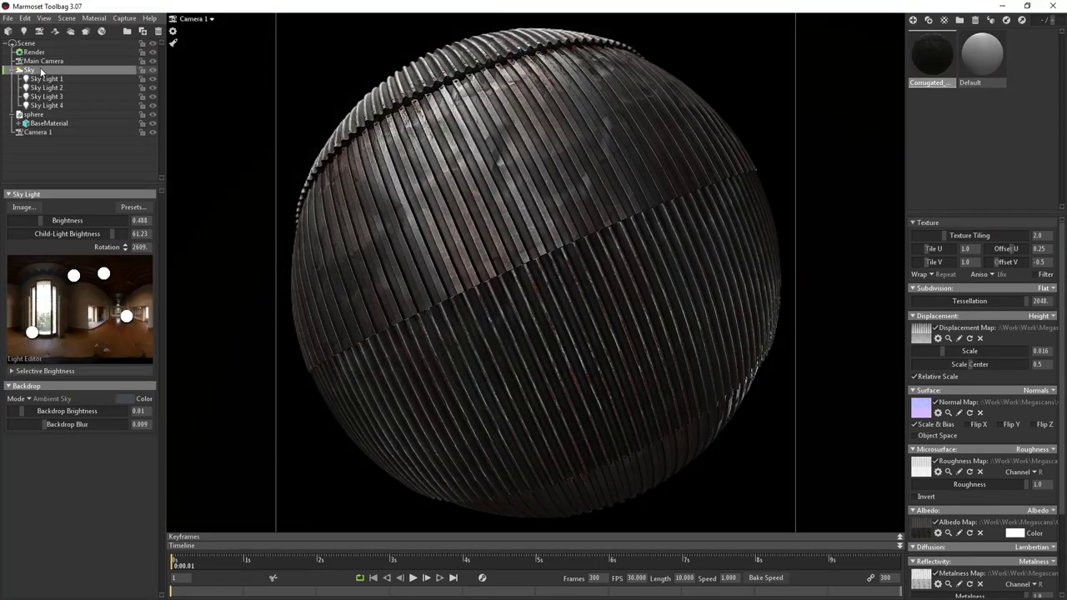
{"action": "left_click", "coordinate": [103, 31]}
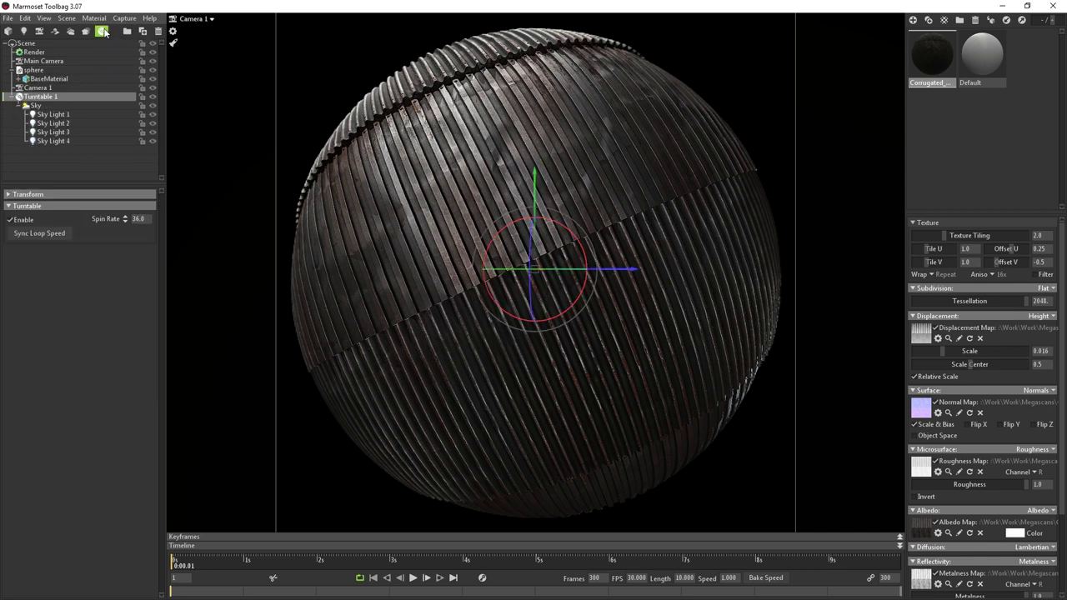
{"action": "left_click", "coordinate": [292, 76]}
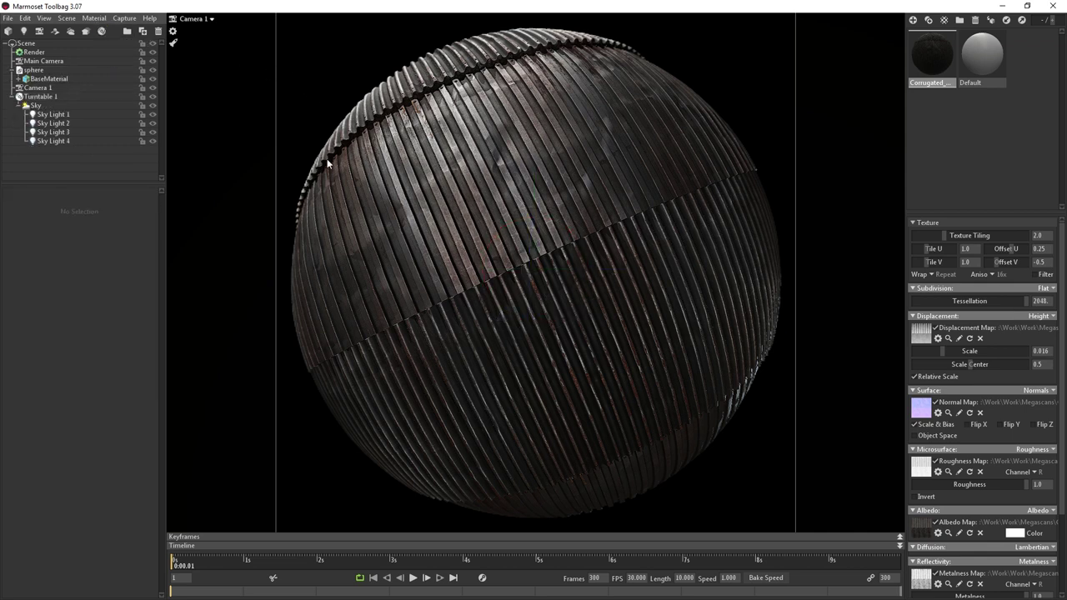
- Play the turntable animation to preview the lighting rotating around the sphere, and return to the start
{"action": "left_click", "coordinate": [413, 581]}
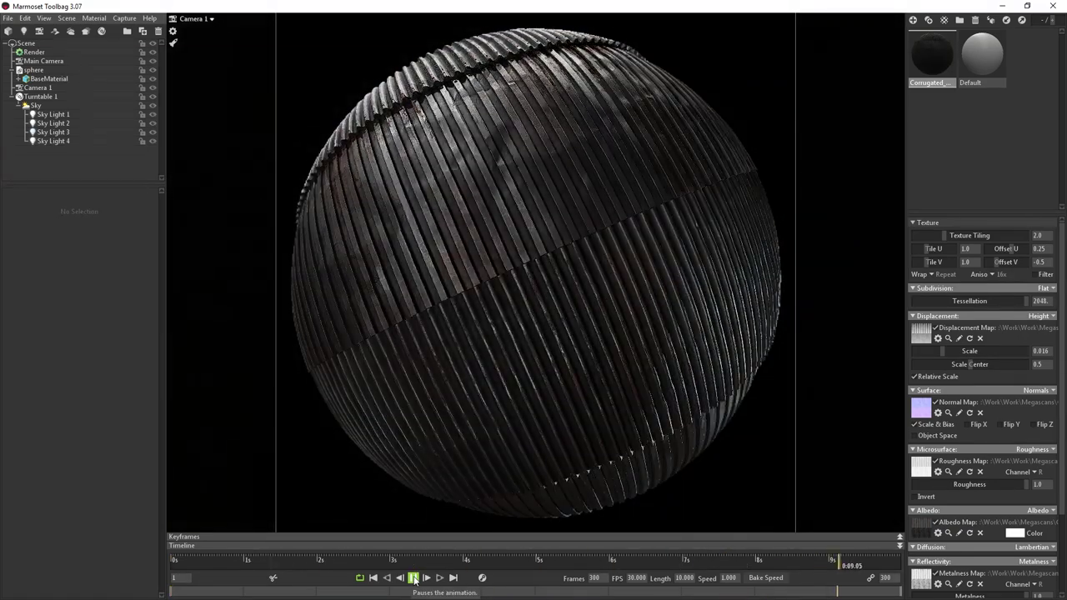
{"action": "left_click", "coordinate": [413, 580]}
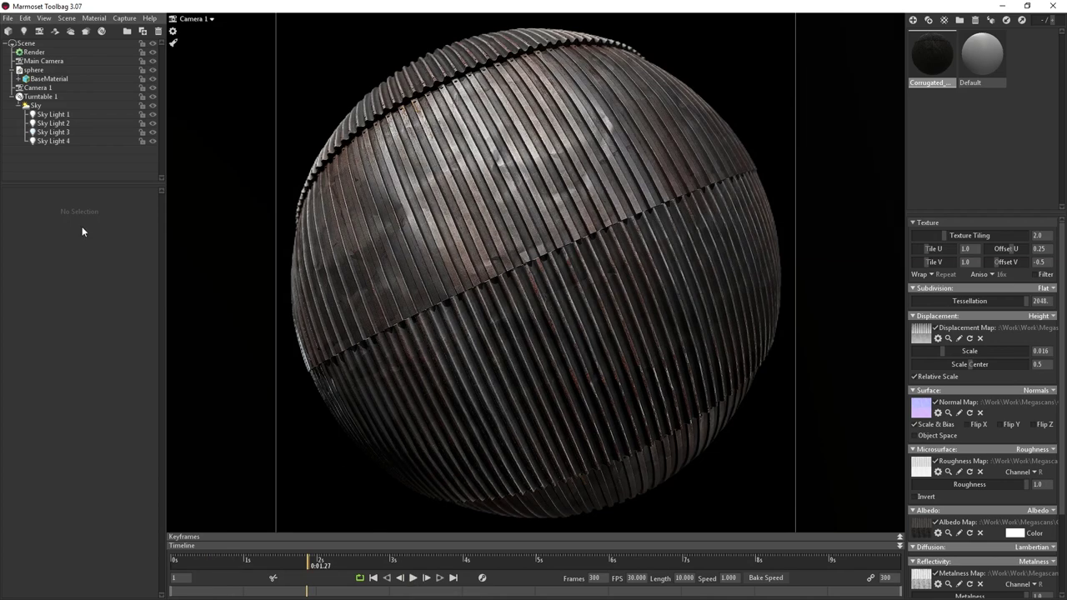
{"action": "key", "text": "ctrl+z"}
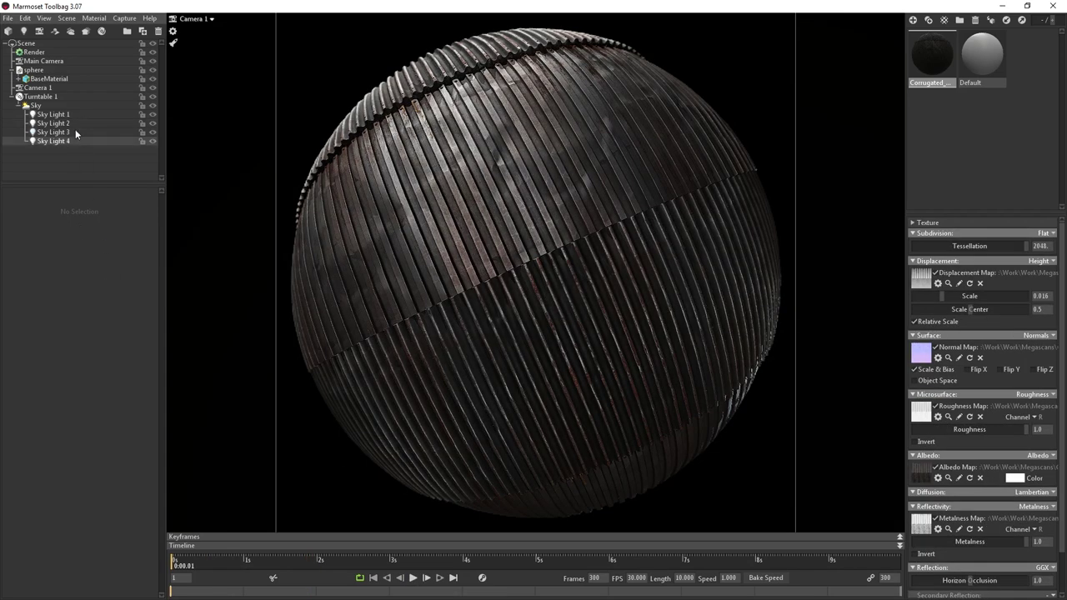
- Try the turntable on the sphere instead of the Sky and preview the rotation
{"action": "left_click", "coordinate": [53, 97]}
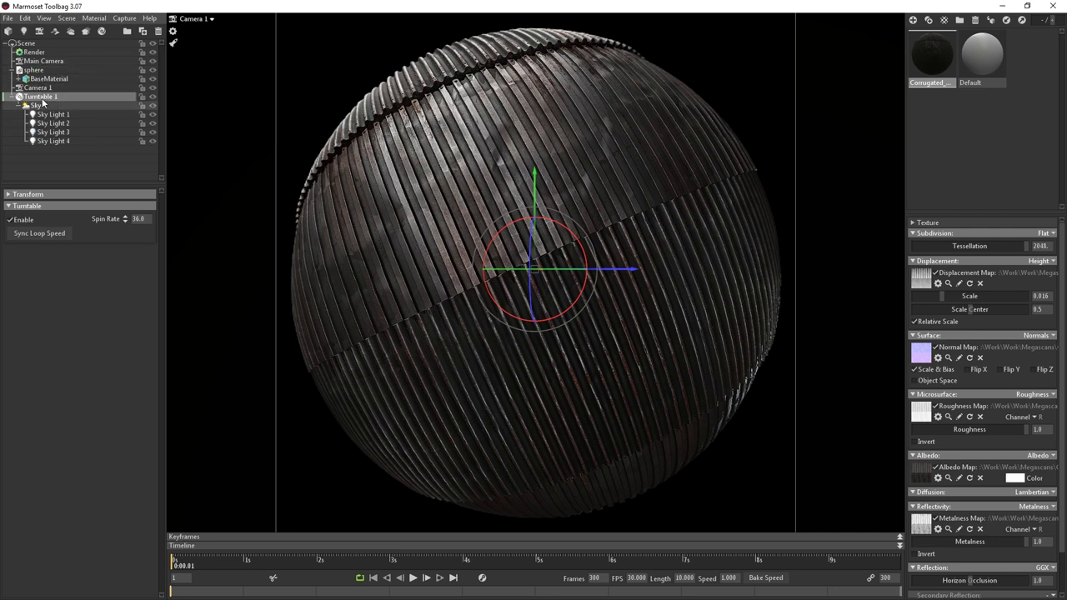
{"action": "left_click", "coordinate": [37, 105]}
{"action": "left_click_drag", "start_coordinate": [14, 91], "coordinate": [32, 141]}
{"action": "left_click", "coordinate": [413, 578]}
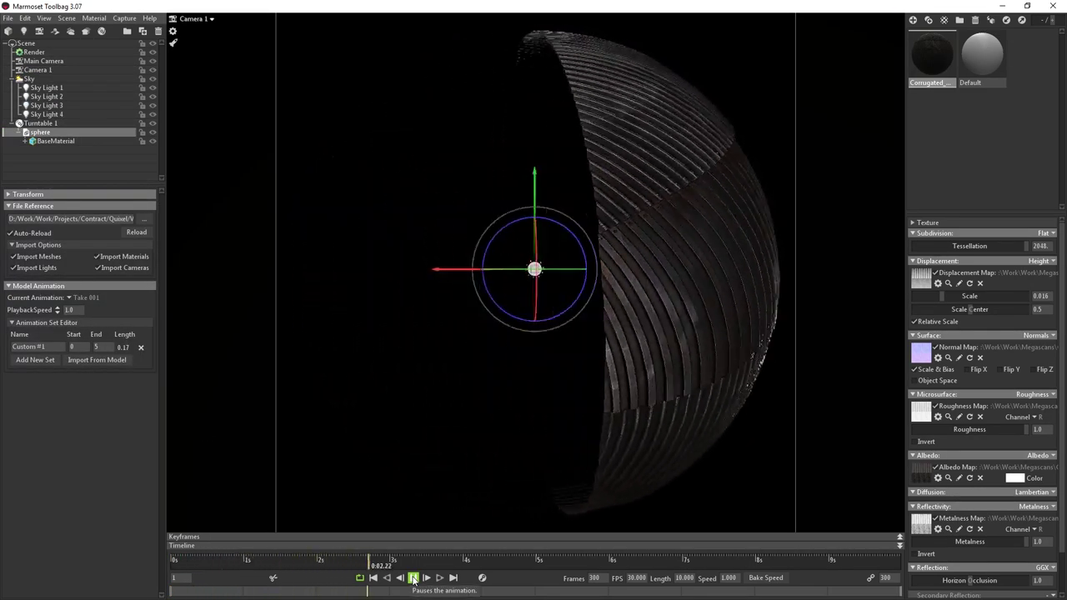
{"action": "left_click", "coordinate": [413, 578]}
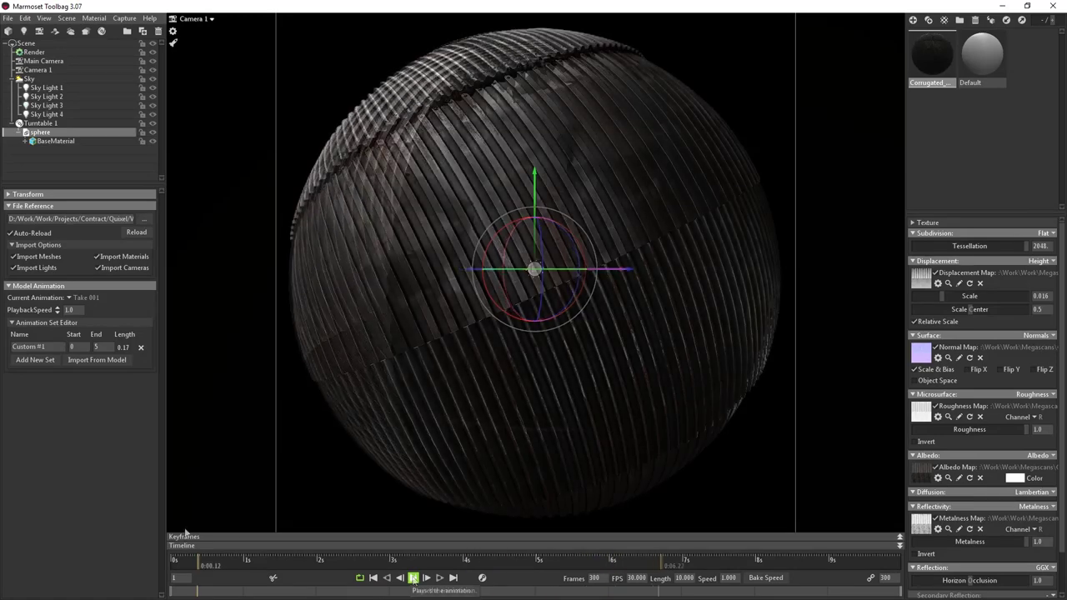
- Take the sphere back out of the turntable and put the Sky with its child lights back in it
{"action": "left_click", "coordinate": [50, 148]}
{"action": "left_click_drag", "start_coordinate": [41, 132], "coordinate": [17, 77]}
{"action": "left_click", "coordinate": [29, 97]}
{"action": "left_click_drag", "start_coordinate": [30, 144], "coordinate": [32, 143]}
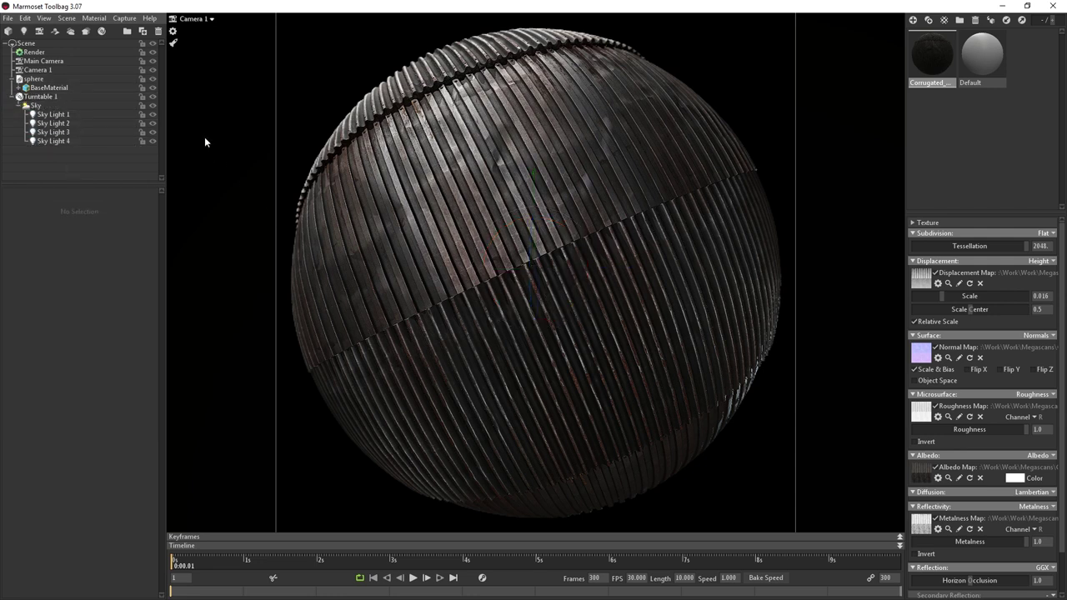
- Set the image capture size to 1920 by 1080 pixels
{"action": "left_click", "coordinate": [123, 18]}
{"action": "left_click", "coordinate": [138, 102]}
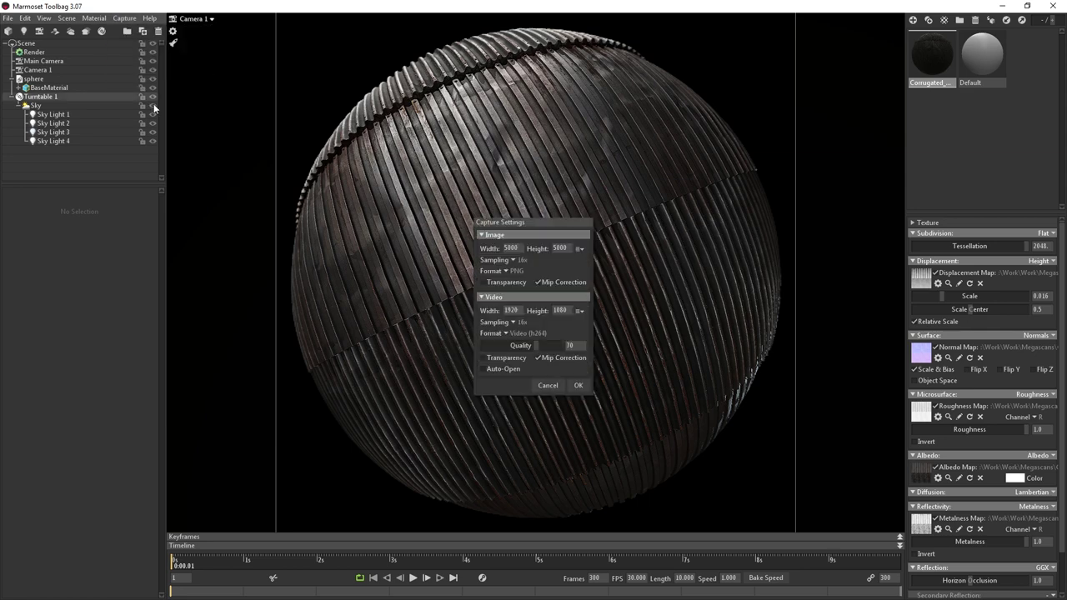
{"action": "left_click", "coordinate": [510, 249]}
{"action": "type", "text": "1920"}
{"action": "key", "text": "Tab"}
{"action": "type", "text": "10"}
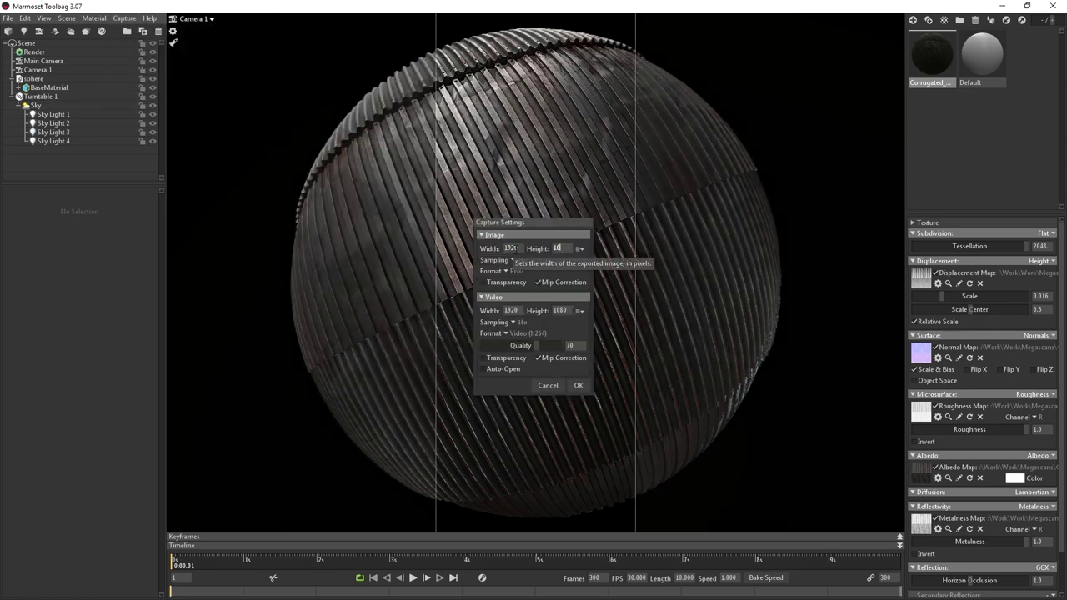
{"action": "type", "text": "80"}
{"action": "left_click", "coordinate": [578, 386]}
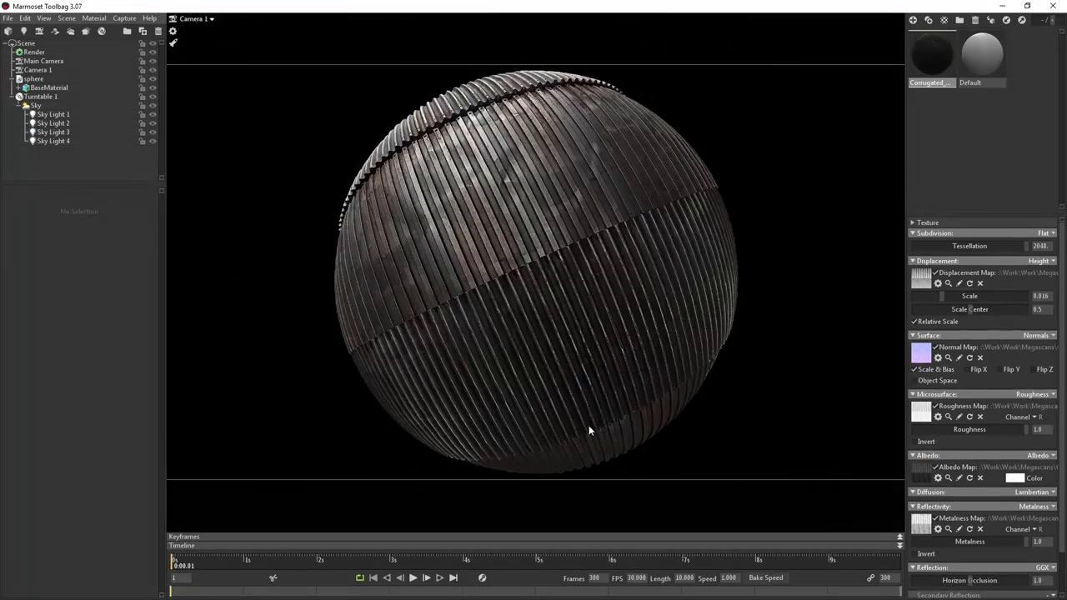
- Raise the video capture quality to 100
{"action": "left_click", "coordinate": [125, 18]}
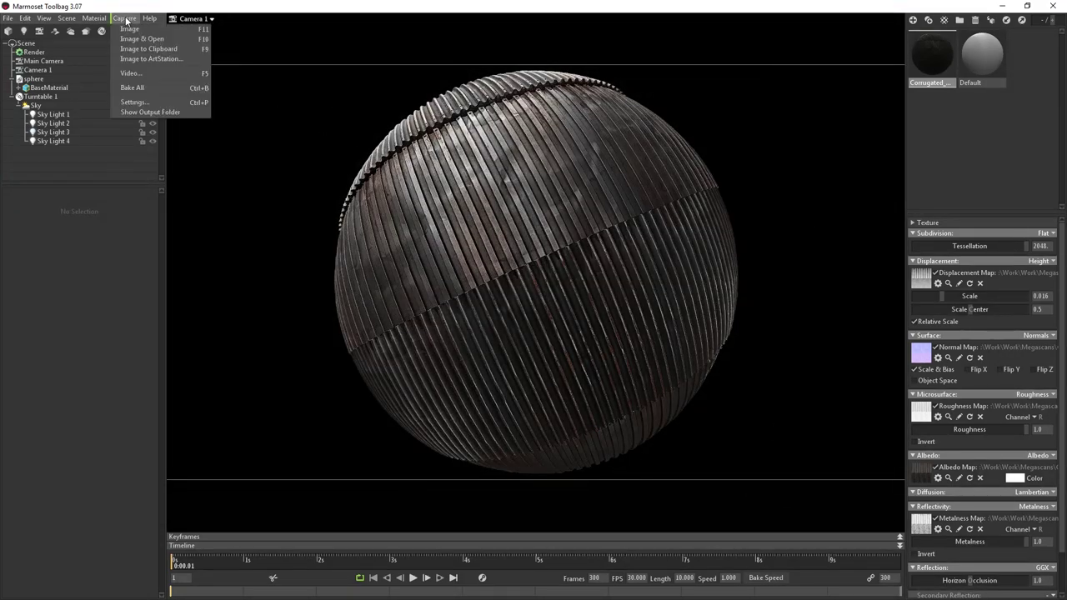
{"action": "left_click", "coordinate": [137, 103]}
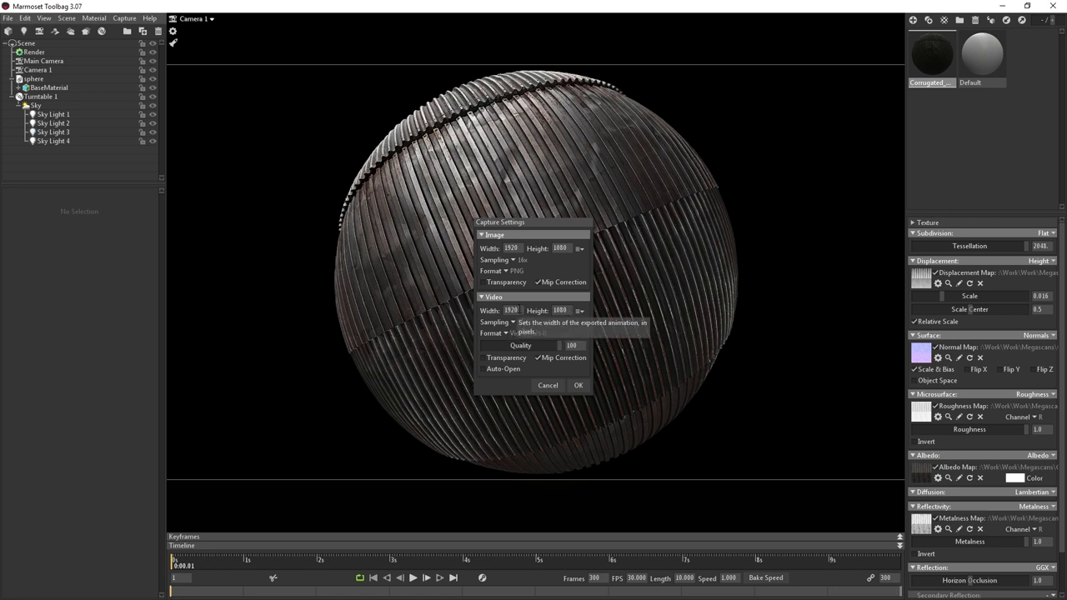
{"action": "left_click", "coordinate": [578, 386]}
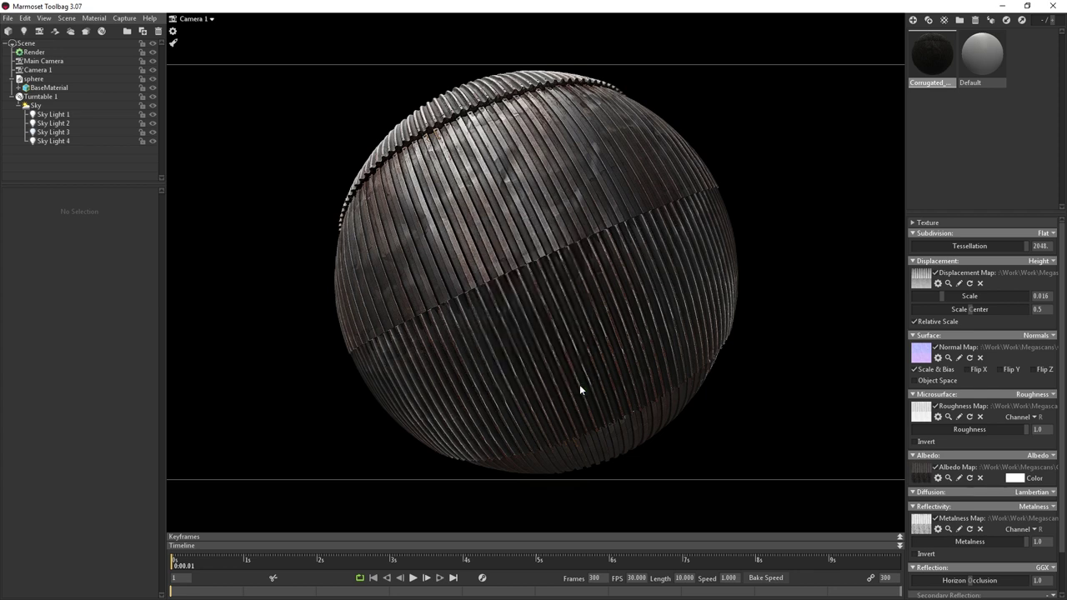
- Export the turntable animation as an MP4 video named Steel_Sphere_Render in the Toolbag folder
{"action": "left_click", "coordinate": [121, 19]}
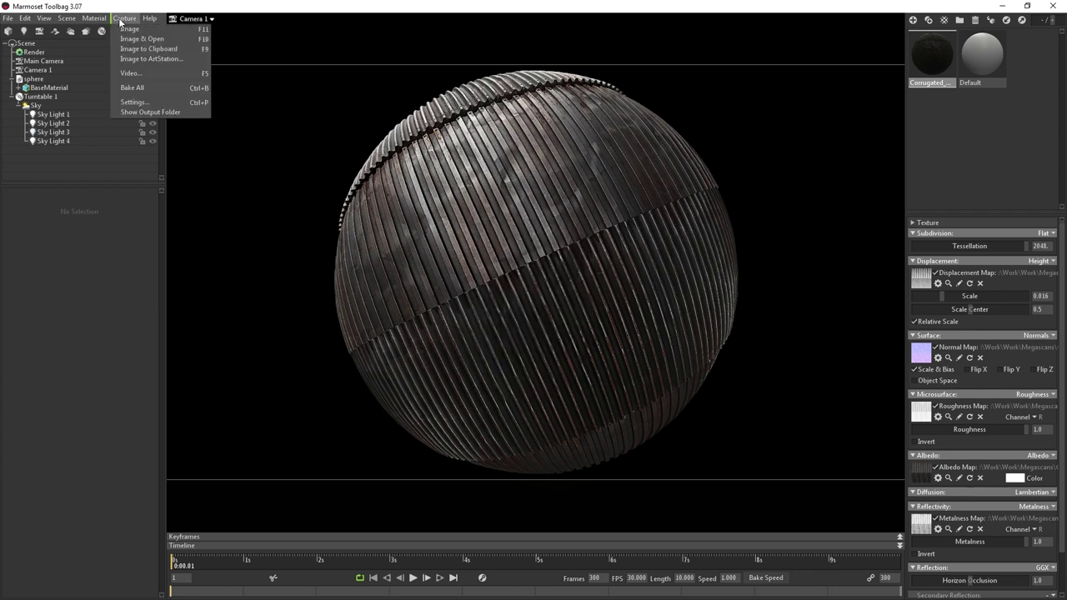
{"action": "left_click", "coordinate": [140, 73]}
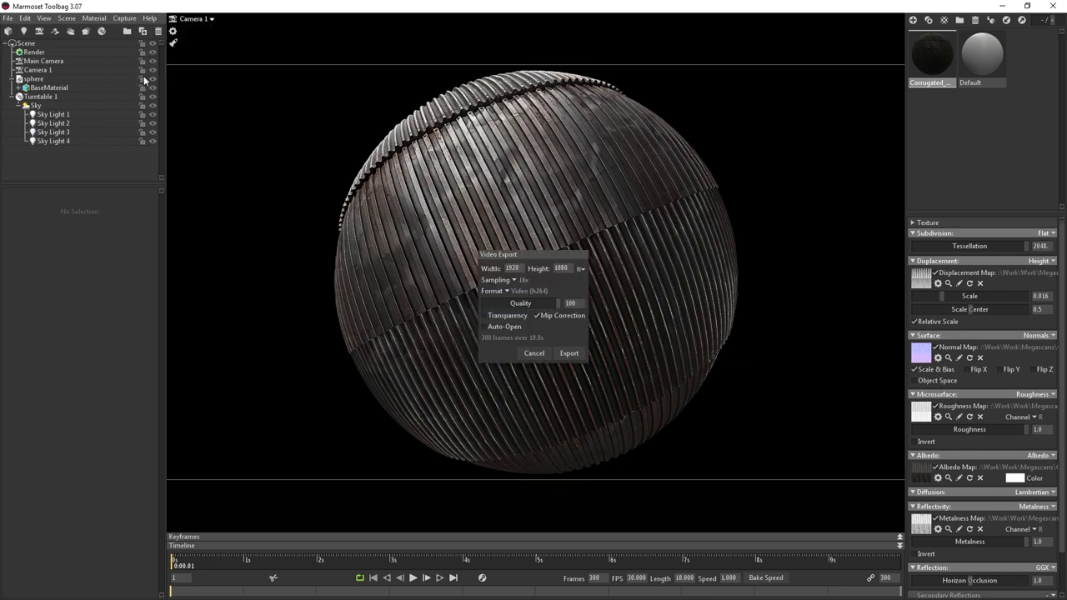
{"action": "left_click", "coordinate": [569, 353]}
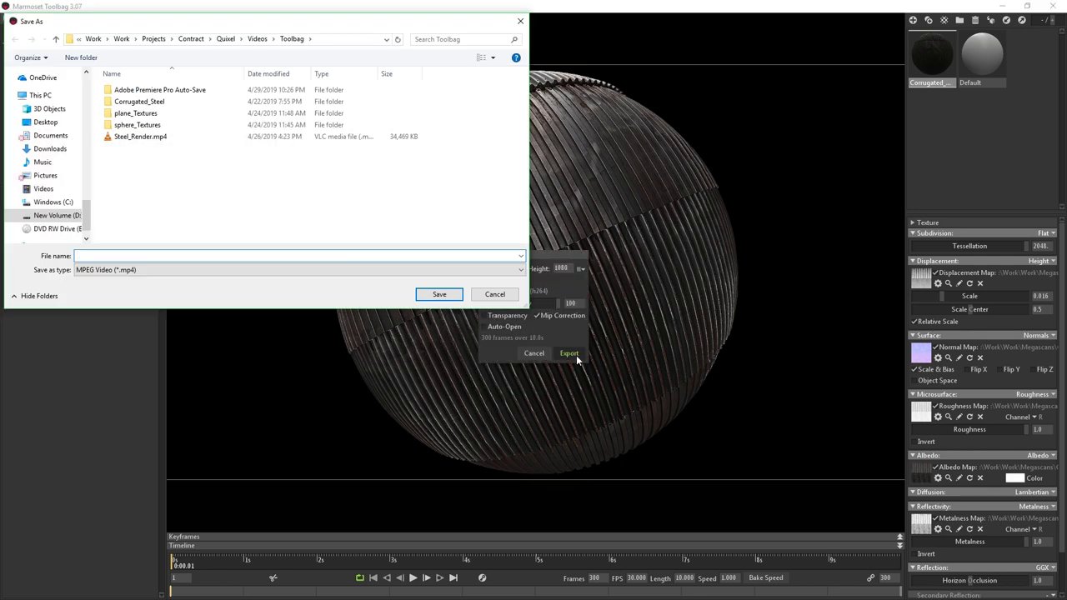
{"action": "type", "text": "Steel_Sphere_Render"}
{"action": "left_click", "coordinate": [439, 295]}
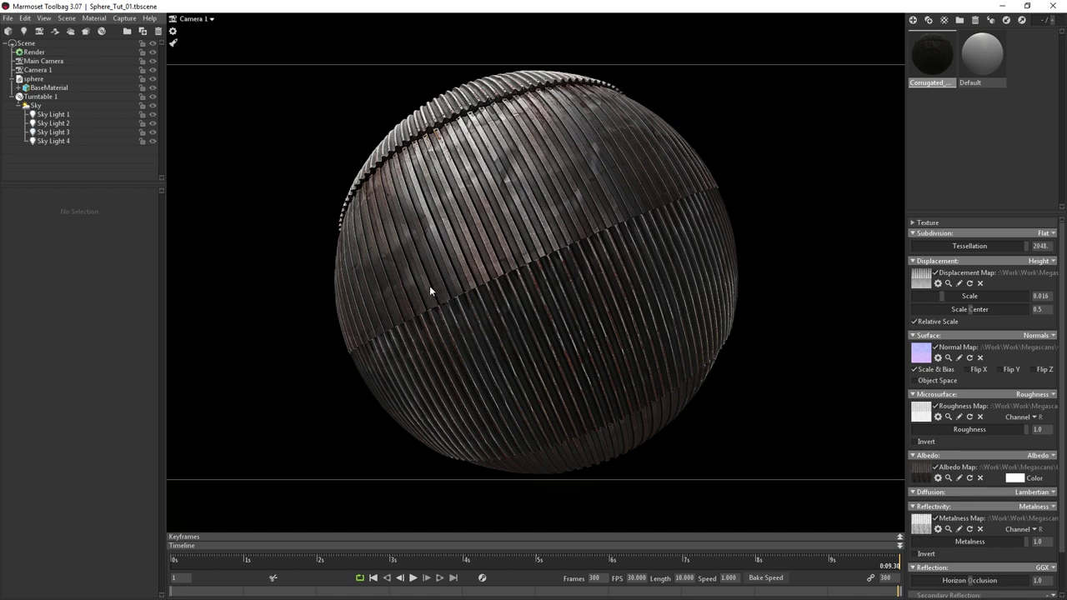
- Delete the sphere from the scene and import plane.fbx in its place
{"action": "left_click", "coordinate": [59, 80]}
{"action": "key", "text": "Delete"}
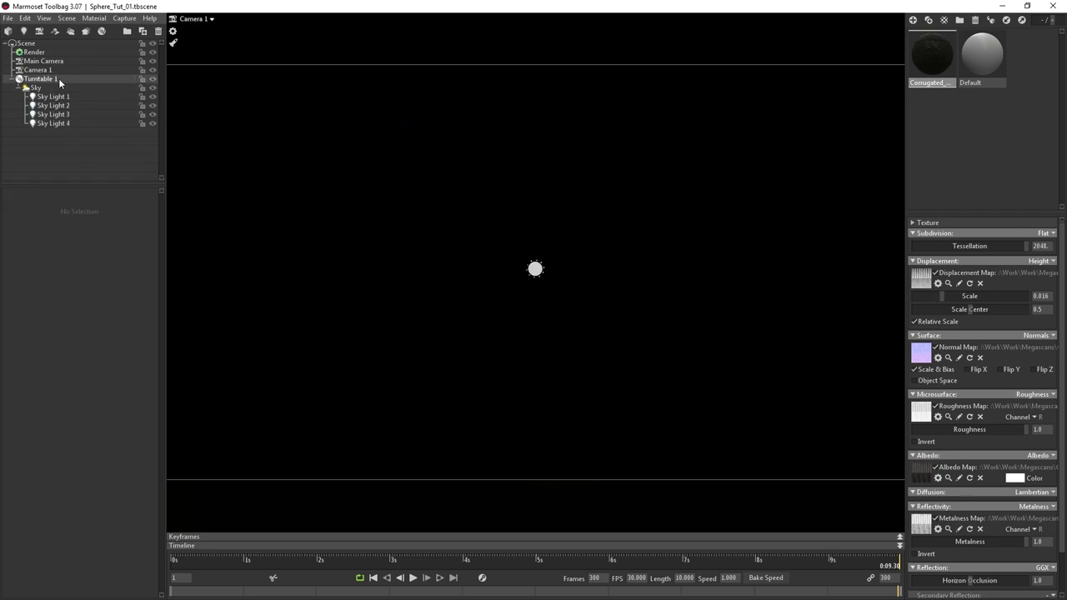
{"action": "key", "text": "ctrl+i"}
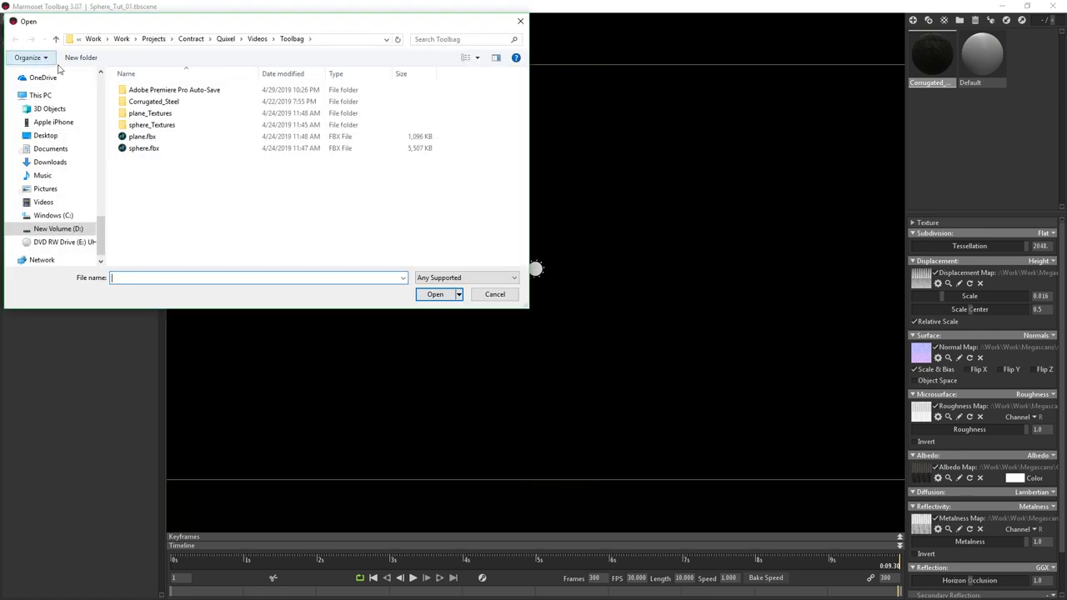
{"action": "double_click", "coordinate": [142, 136]}
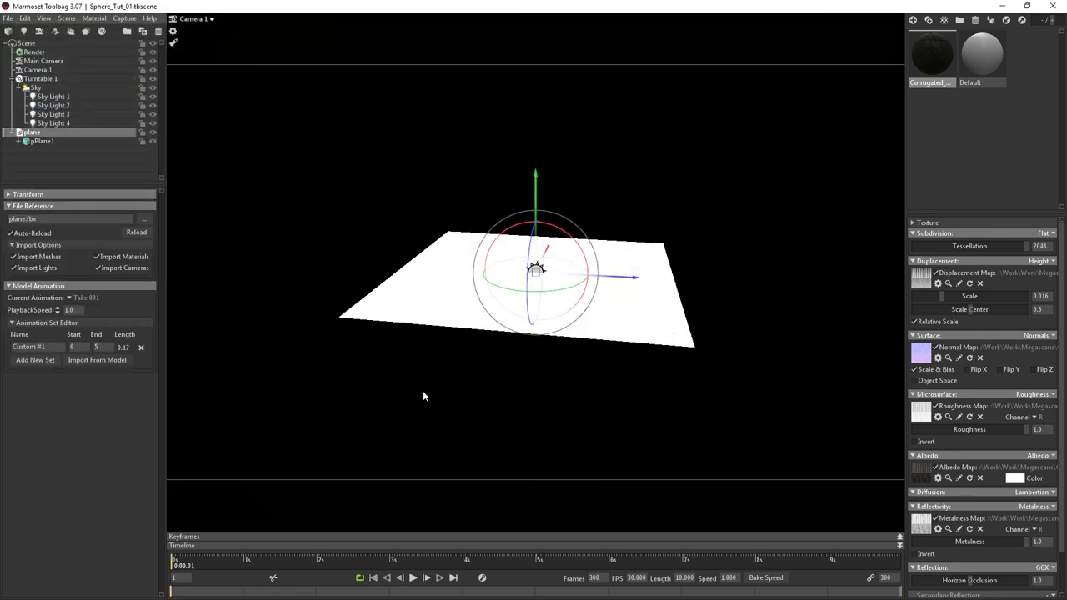
- Apply the corrugated steel material to the plane, frame it close up and reduce the displacement scale to 0.014
{"action": "left_click_drag", "start_coordinate": [421, 397], "coordinate": [533, 416]}
{"action": "left_click_drag", "start_coordinate": [932, 55], "coordinate": [567, 350]}
{"action": "scroll", "coordinate": [583, 333], "scroll_direction": "up", "scroll_amount": 3}
{"action": "scroll", "coordinate": [588, 304], "scroll_direction": "up", "scroll_amount": 4}
{"action": "left_click_drag", "start_coordinate": [610, 276], "coordinate": [573, 278]}
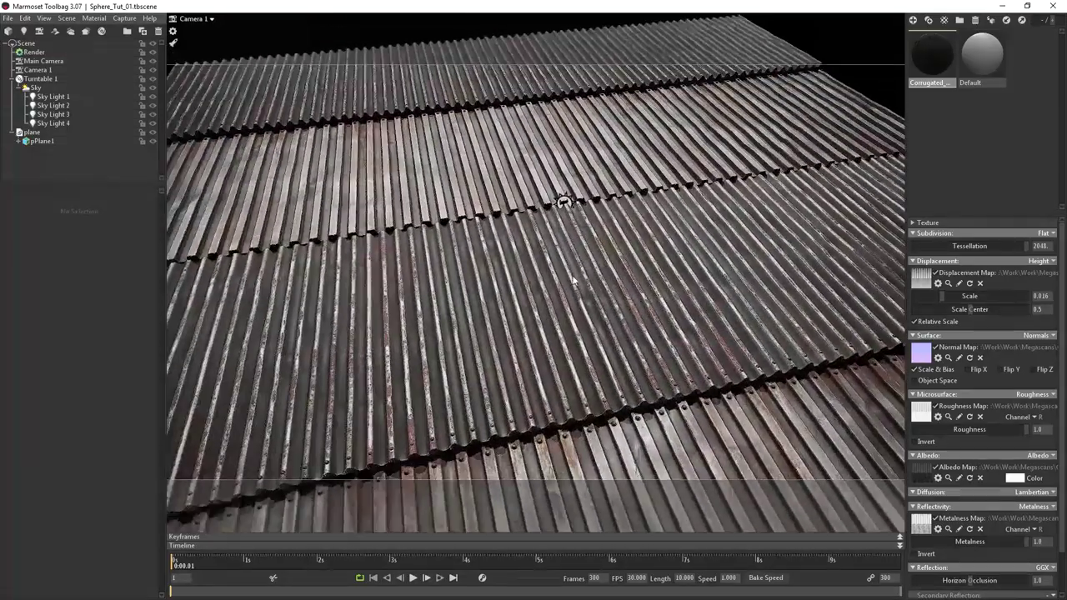
{"action": "middle_click_drag", "start_coordinate": [572, 280], "coordinate": [615, 280]}
{"action": "scroll", "coordinate": [613, 281], "scroll_direction": "up", "scroll_amount": 2}
{"action": "left_click_drag", "start_coordinate": [614, 286], "coordinate": [607, 277]}
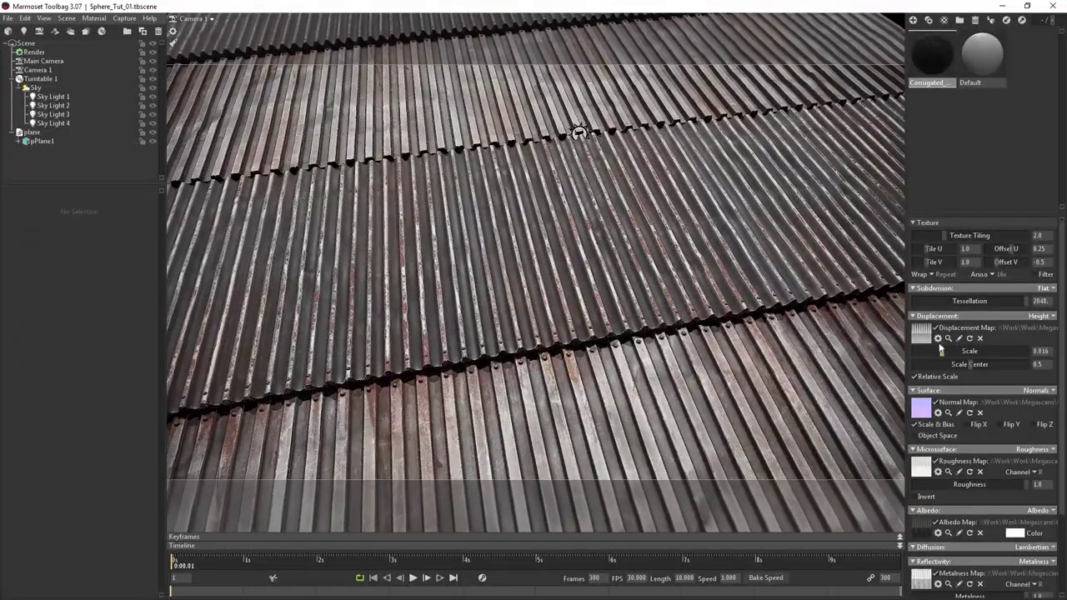
{"action": "left_click_drag", "start_coordinate": [942, 346], "coordinate": [939, 346]}
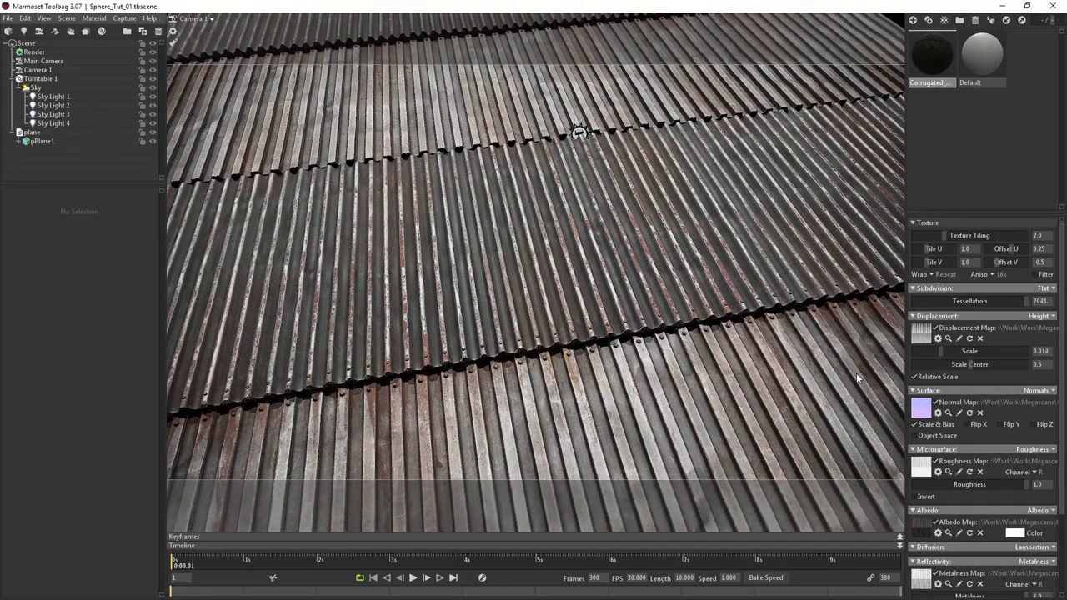
- Replace the Sky's four child lights with a single new light at the bright window of the panorama
{"action": "left_click", "coordinate": [43, 88]}
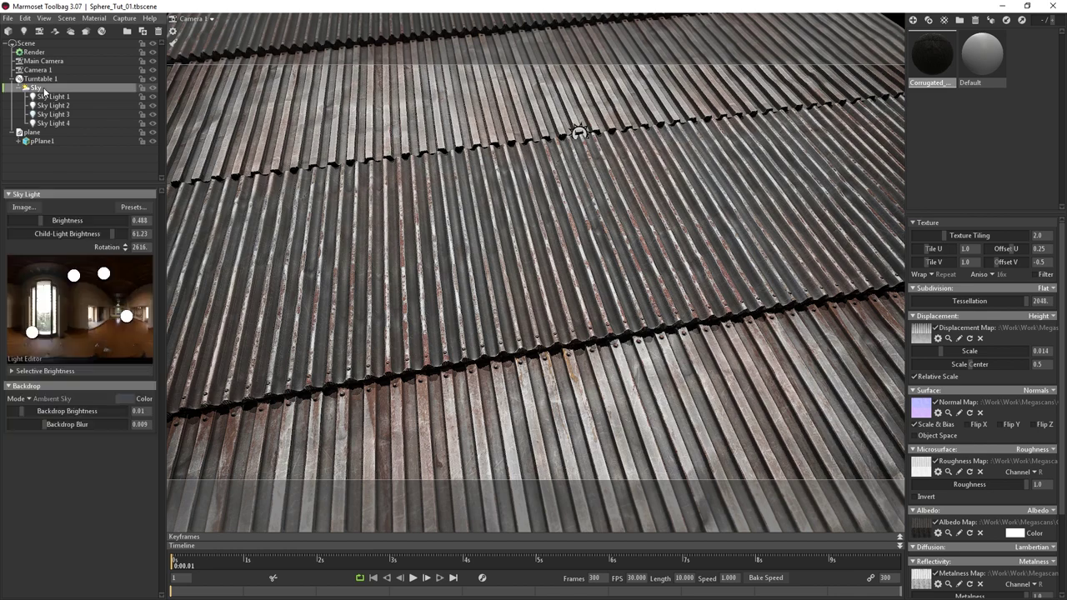
{"action": "right_click", "coordinate": [32, 332]}
{"action": "right_click", "coordinate": [73, 275]}
{"action": "right_click", "coordinate": [103, 273]}
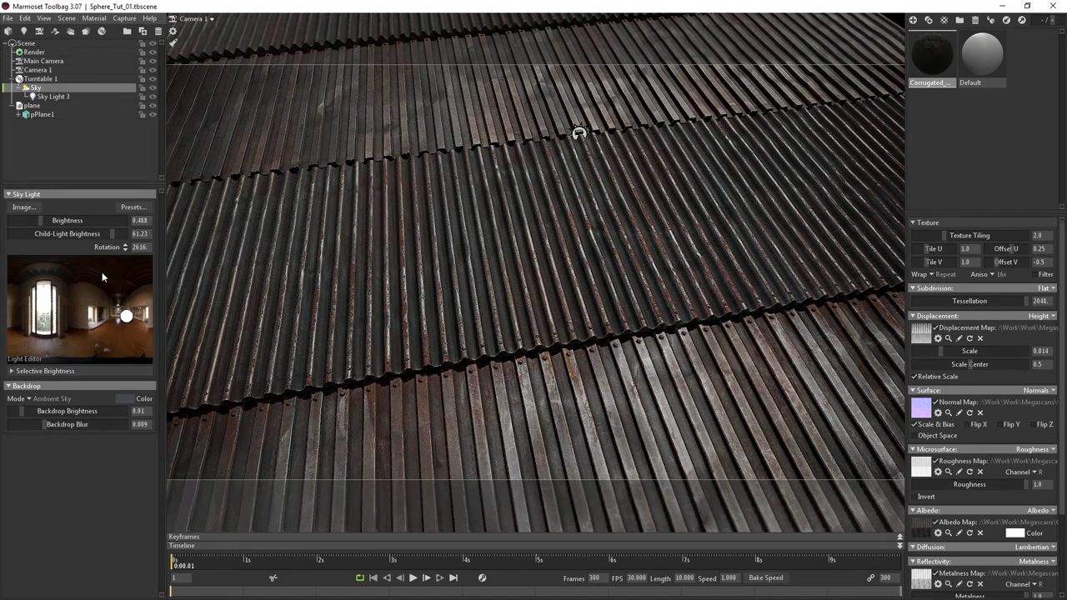
{"action": "right_click", "coordinate": [127, 315]}
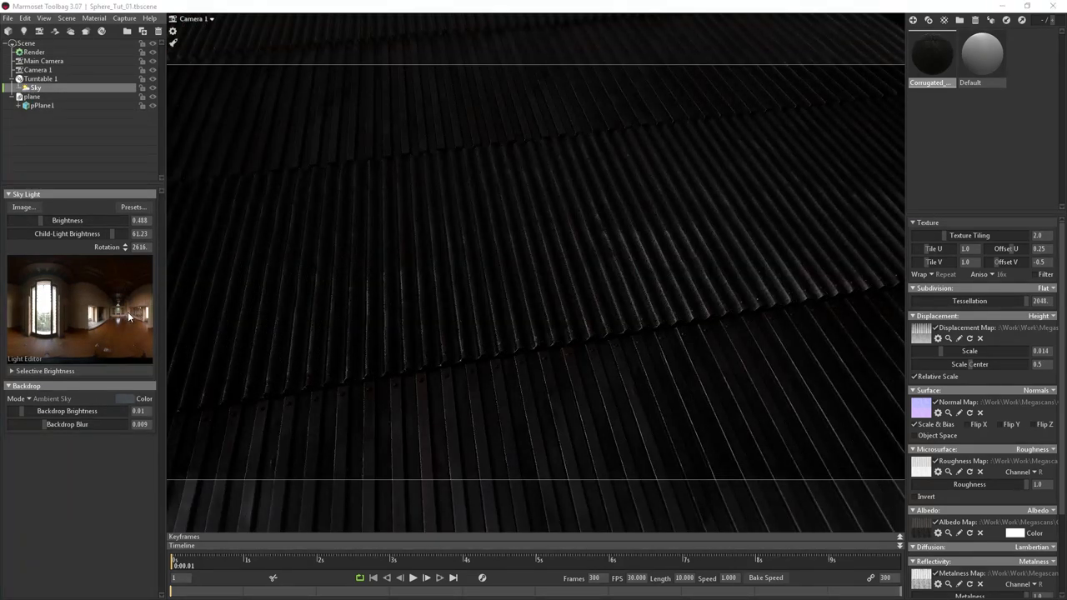
{"action": "left_click", "coordinate": [48, 290]}
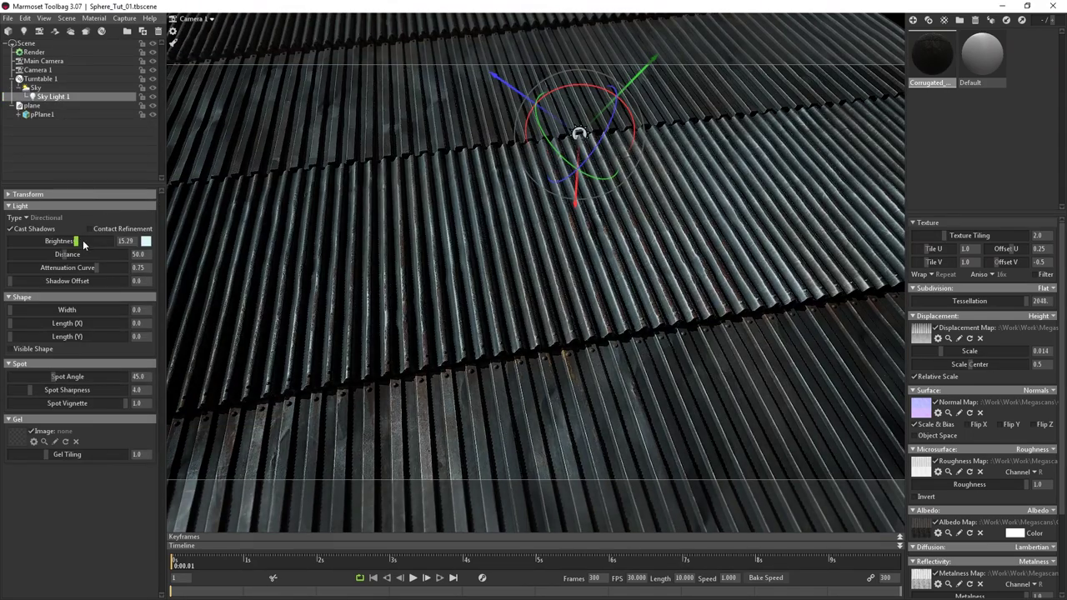
- Add a second sky light above the far hallway with a new colour, higher brightness, contact refinement and a larger width
{"action": "left_click", "coordinate": [36, 88]}
{"action": "left_click", "coordinate": [111, 299]}
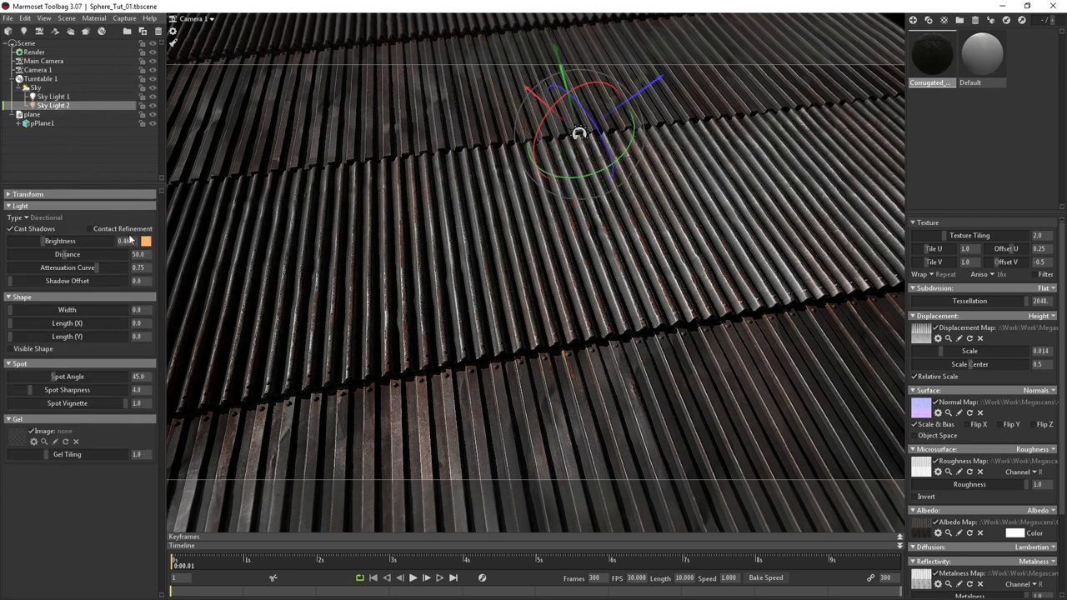
{"action": "left_click", "coordinate": [146, 241]}
{"action": "left_click", "coordinate": [175, 450]}
{"action": "left_click", "coordinate": [431, 458]}
{"action": "left_click_drag", "start_coordinate": [46, 241], "coordinate": [60, 241]}
{"action": "left_click", "coordinate": [89, 228]}
{"action": "left_click_drag", "start_coordinate": [10, 309], "coordinate": [31, 310]}
- Add a third sky light at the panorama's far edge with a pale warm colour, brightness about 3 and a larger width
{"action": "left_click", "coordinate": [34, 88]}
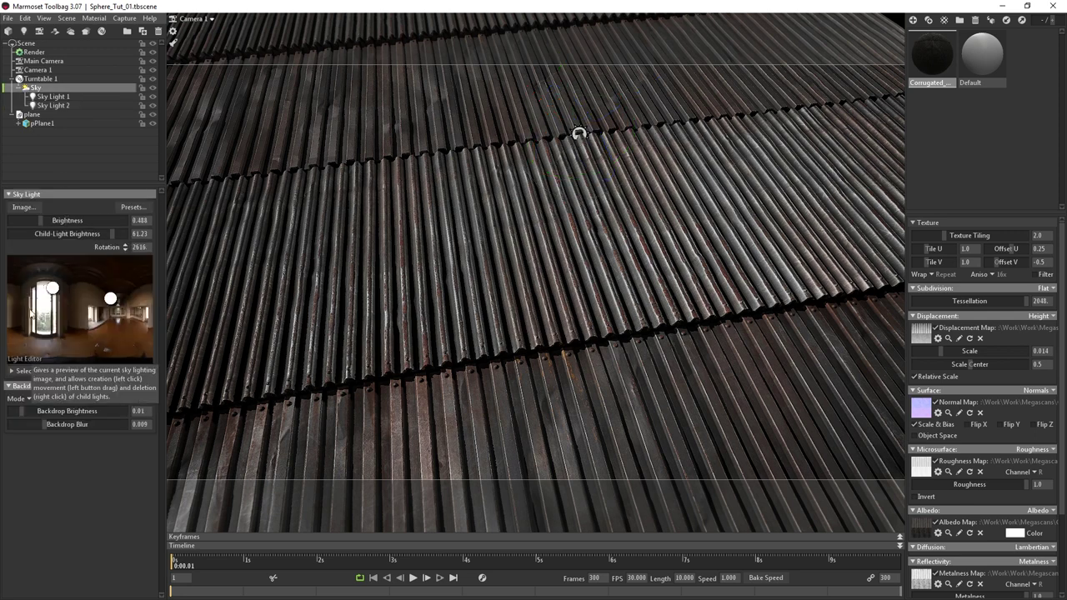
{"action": "left_click", "coordinate": [10, 306]}
{"action": "left_click", "coordinate": [54, 114]}
{"action": "left_click", "coordinate": [146, 241]}
{"action": "left_click", "coordinate": [200, 455]}
{"action": "left_click", "coordinate": [426, 457]}
{"action": "left_click_drag", "start_coordinate": [80, 241], "coordinate": [55, 240]}
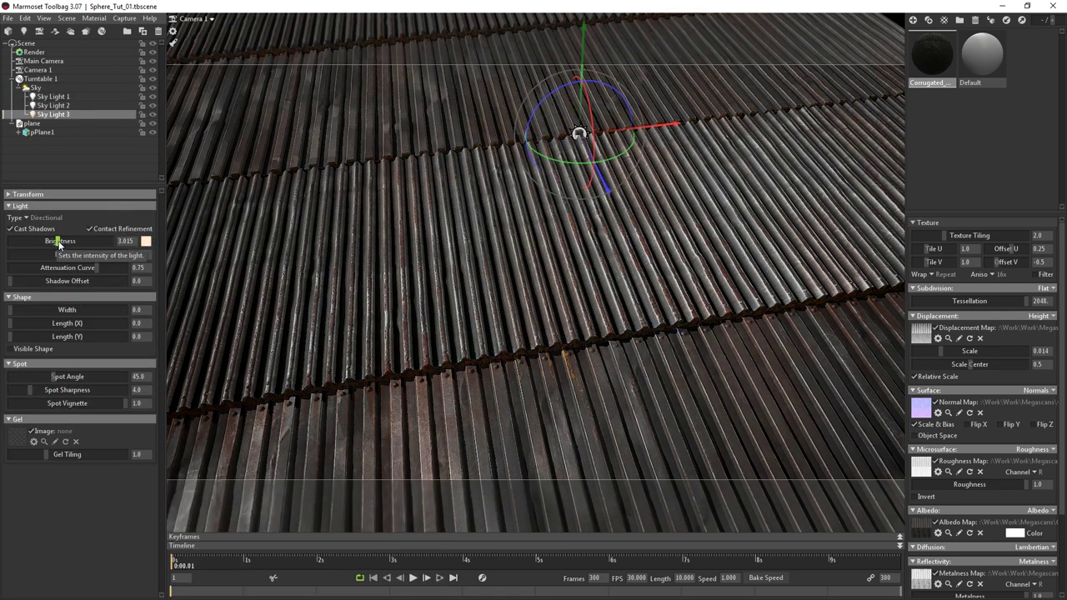
{"action": "left_click_drag", "start_coordinate": [14, 310], "coordinate": [29, 310]}
- Rotate the sky lighting across the plane so the overlapping sheet edges cast visible shadows, and reframe the view
{"action": "left_click", "coordinate": [339, 243]}
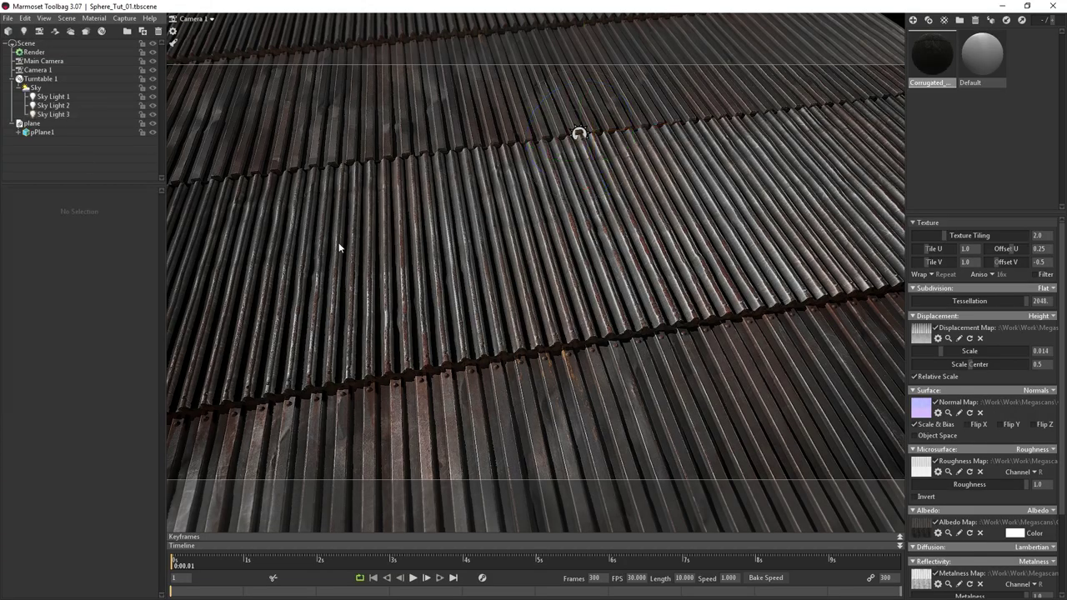
{"action": "left_click_drag", "start_coordinate": [339, 243], "coordinate": [672, 286], "text": "shift"}
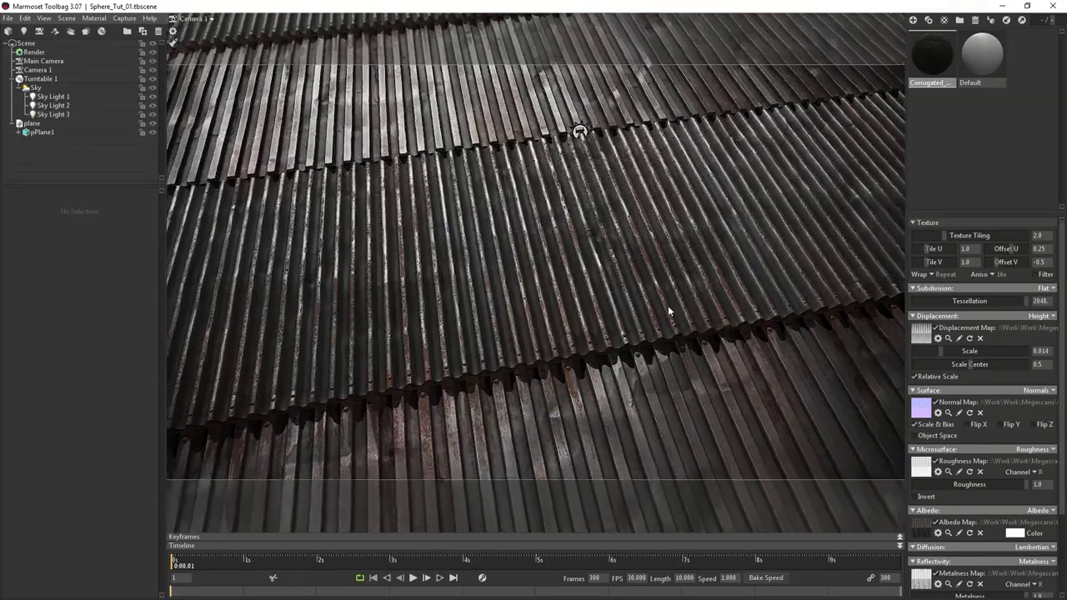
{"action": "middle_click_drag", "start_coordinate": [669, 305], "coordinate": [656, 283]}
{"action": "left_click_drag", "start_coordinate": [656, 283], "coordinate": [886, 273], "text": "shift"}
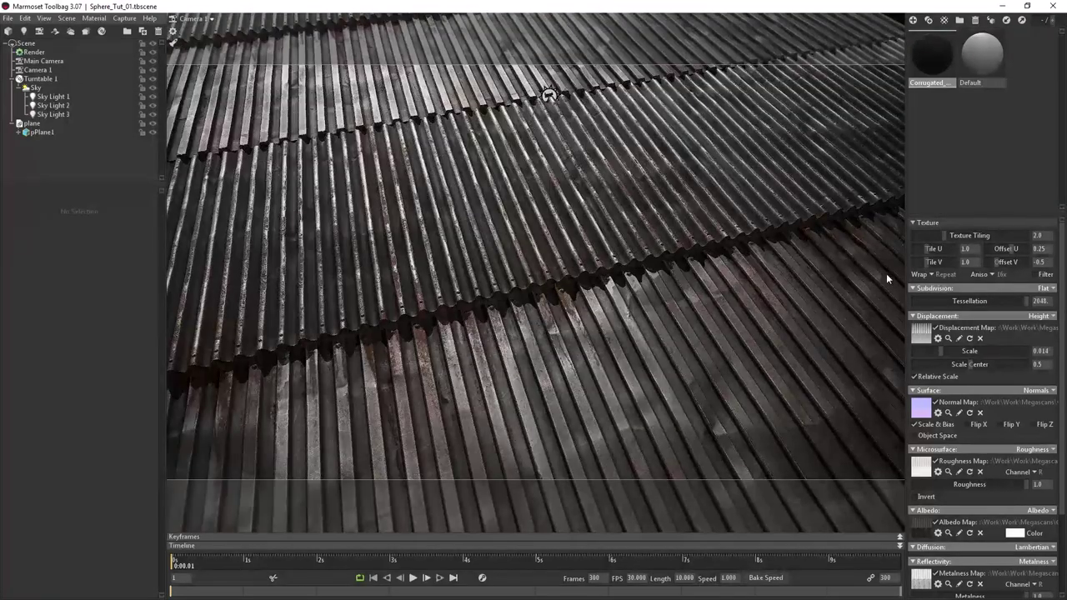
- Open the capture options for the framed plane view
{"action": "left_click", "coordinate": [124, 18]}
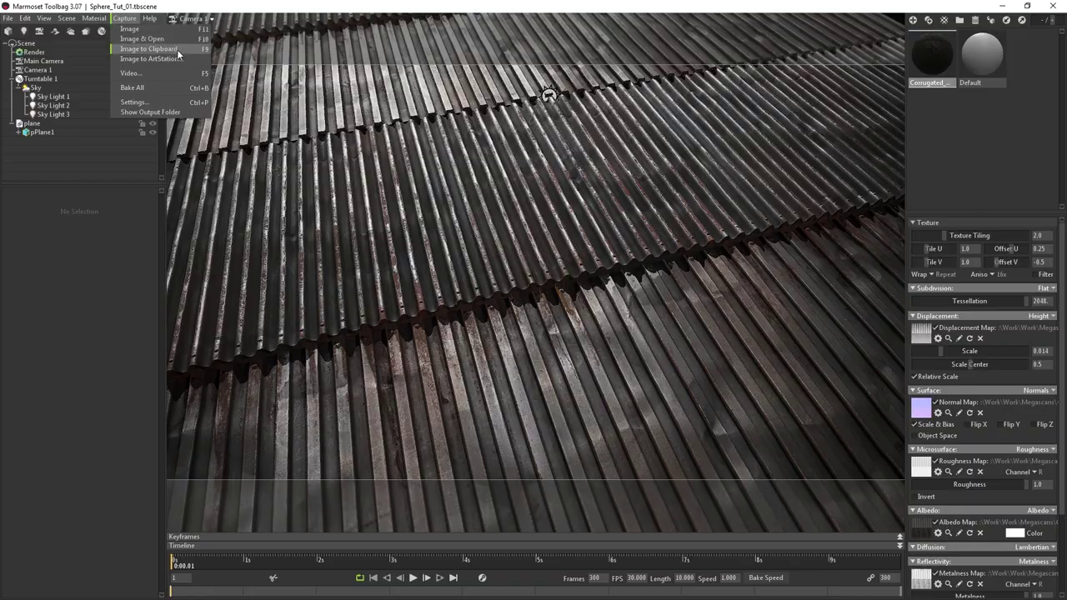